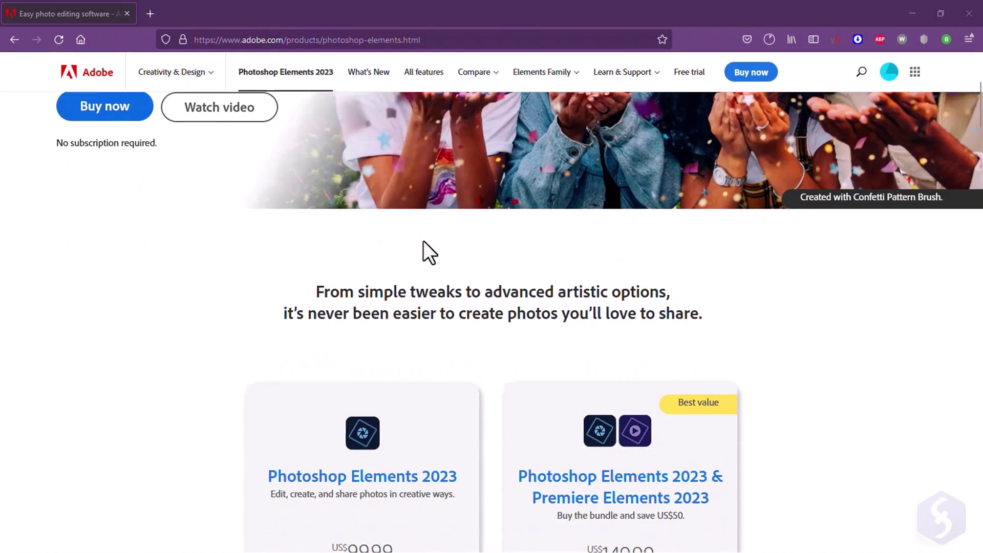
# Step: Scroll down the Photoshop Elements 2023 page past its US$99.99 and US$149.99 prices and feature sections
pyautogui.scroll(-3, 423, 241)
pyautogui.scroll(-10, 775, 218)
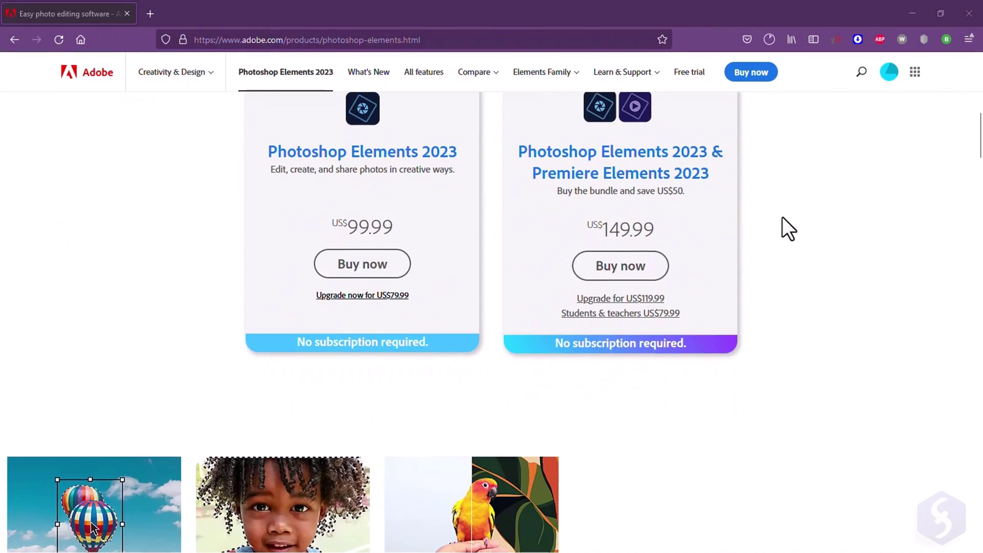
pyautogui.scroll(-12, 607, 297)
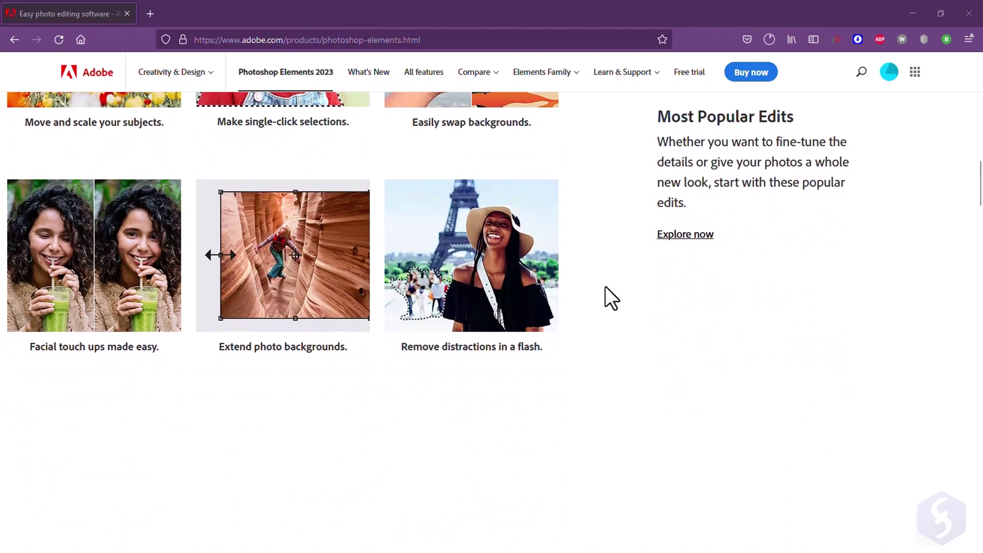
pyautogui.scroll(-10, 605, 287)
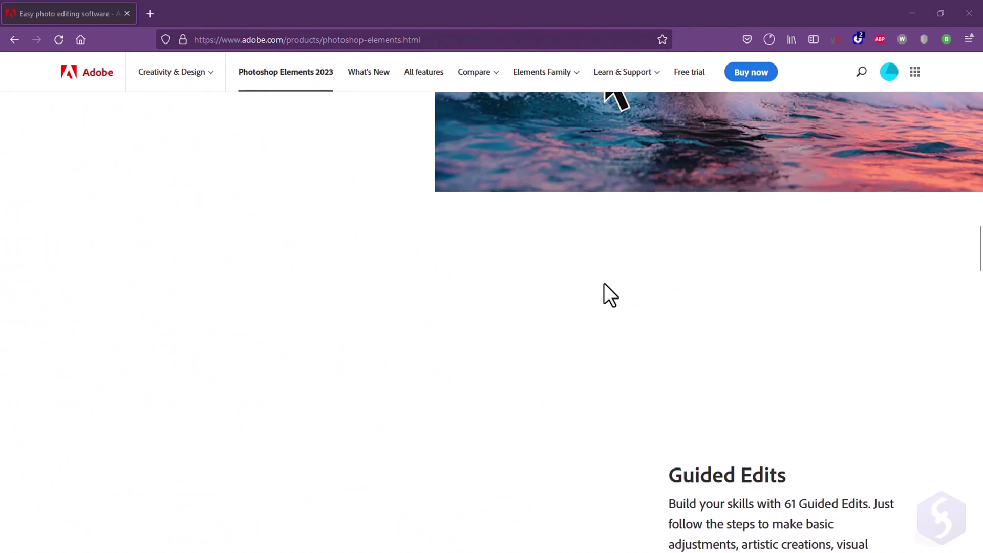
pyautogui.scroll(-10, 606, 282)
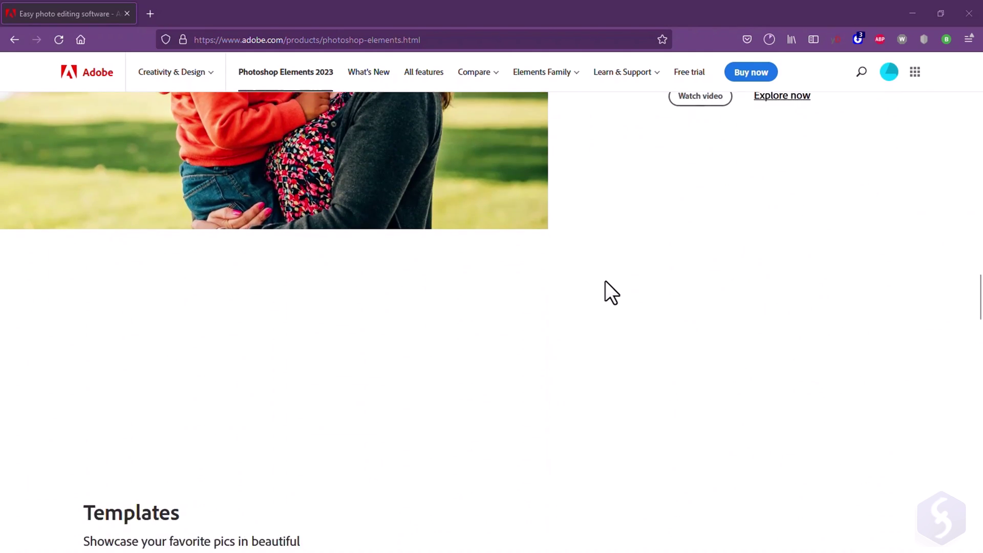
pyautogui.scroll(-10, 605, 280)
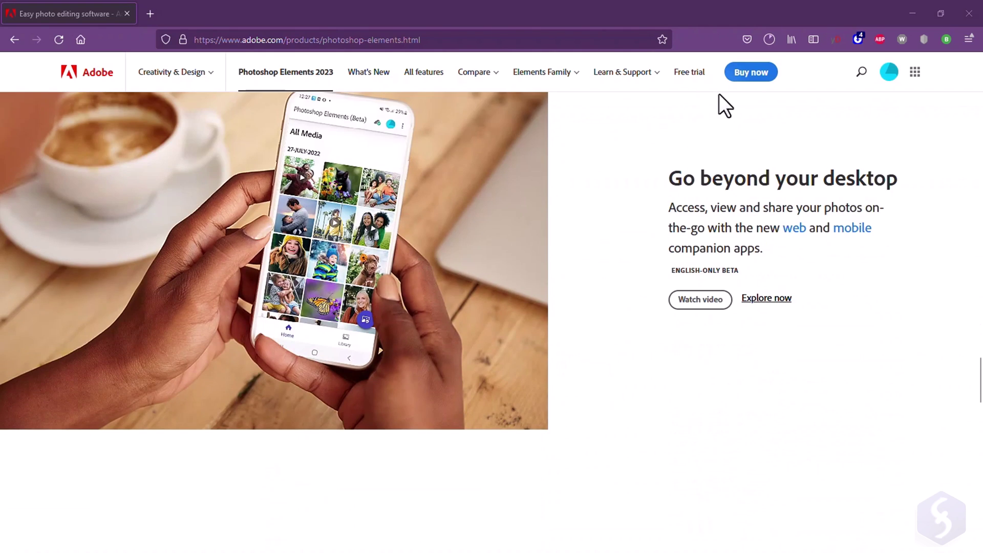
# Step: Start buying Photoshop Elements 2023 at US$99.99, keeping Windows as the checkout platform
pyautogui.click(749, 73)
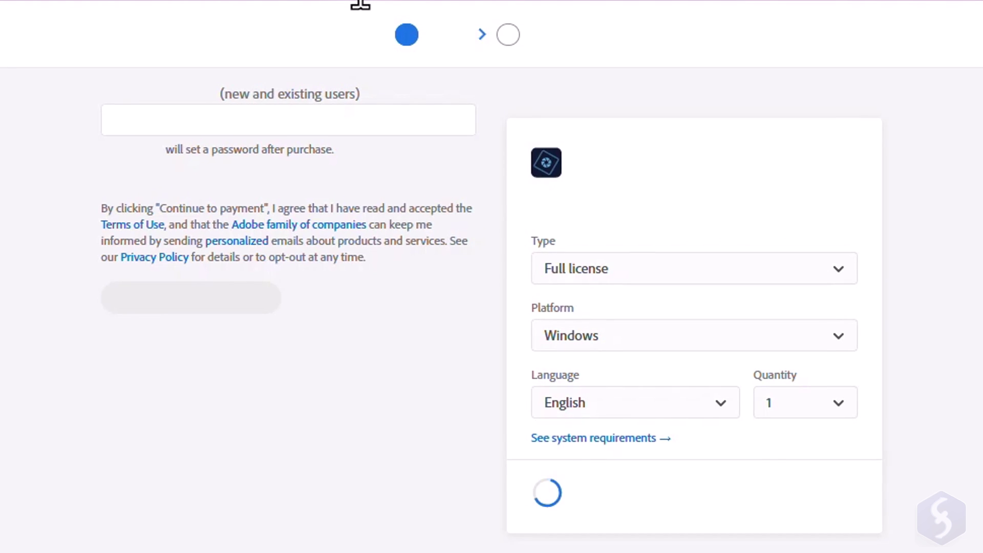
pyautogui.click(834, 320)
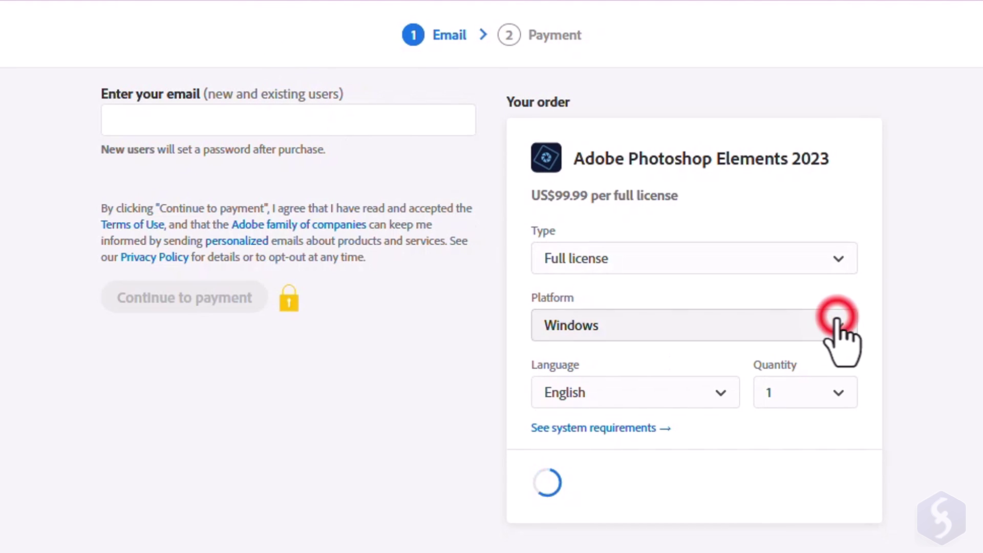
pyautogui.click(836, 326)
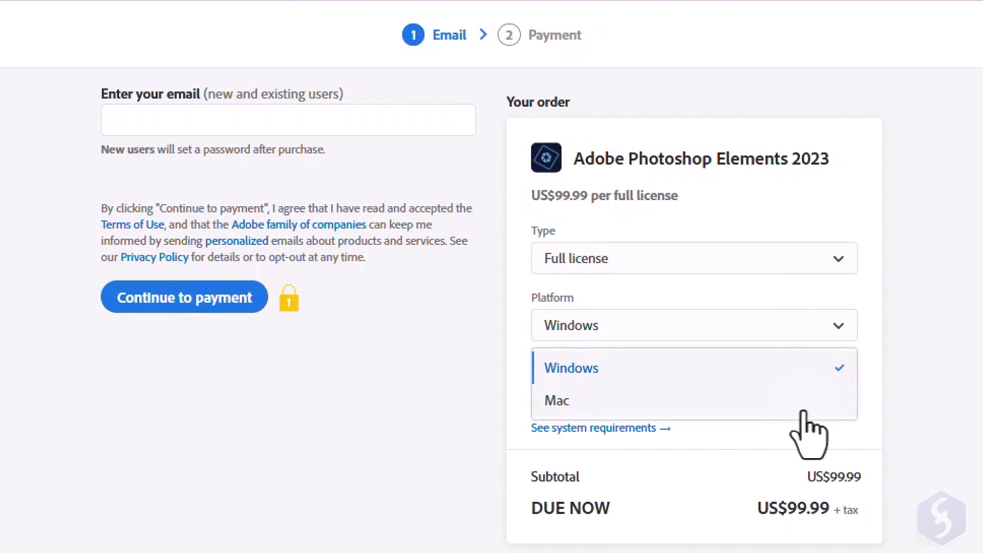
pyautogui.click(932, 340)
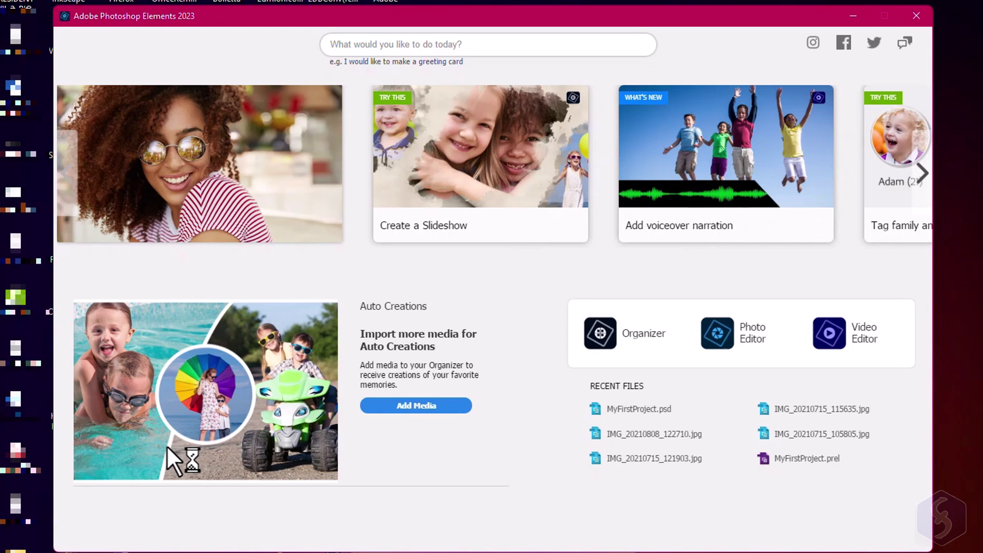
pyautogui.click(923, 174)
pyautogui.click(923, 174)
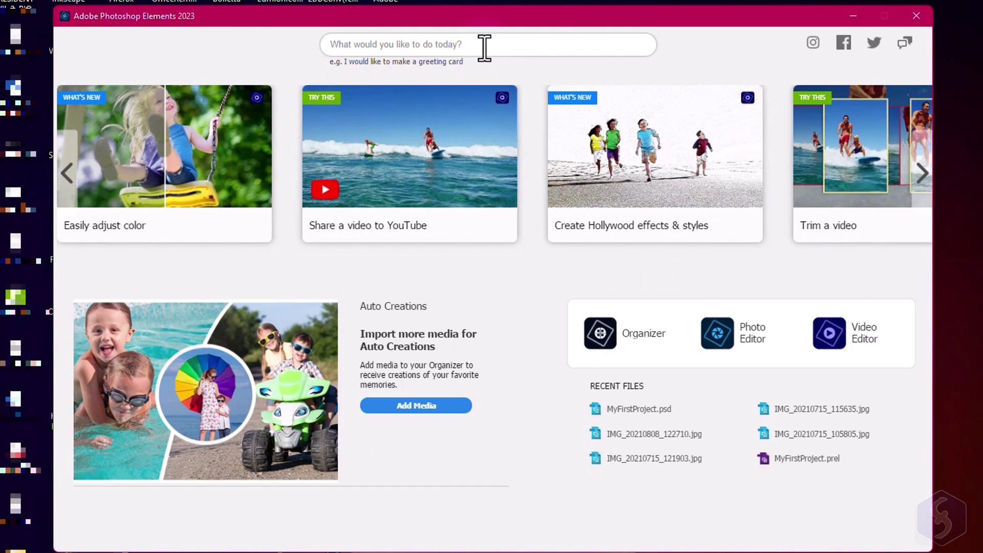
pyautogui.click(485, 48)
pyautogui.write('Mov')
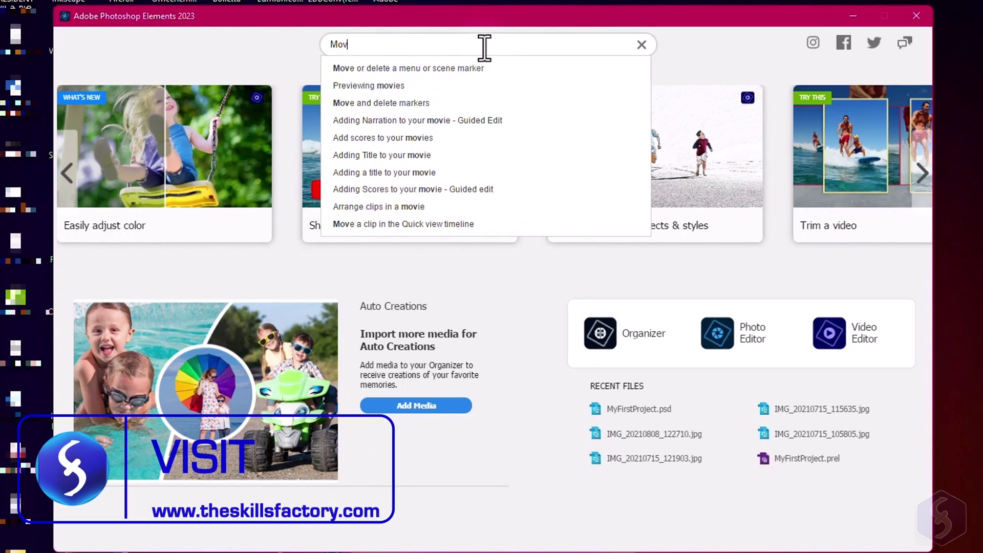
pyautogui.write('e Elements')
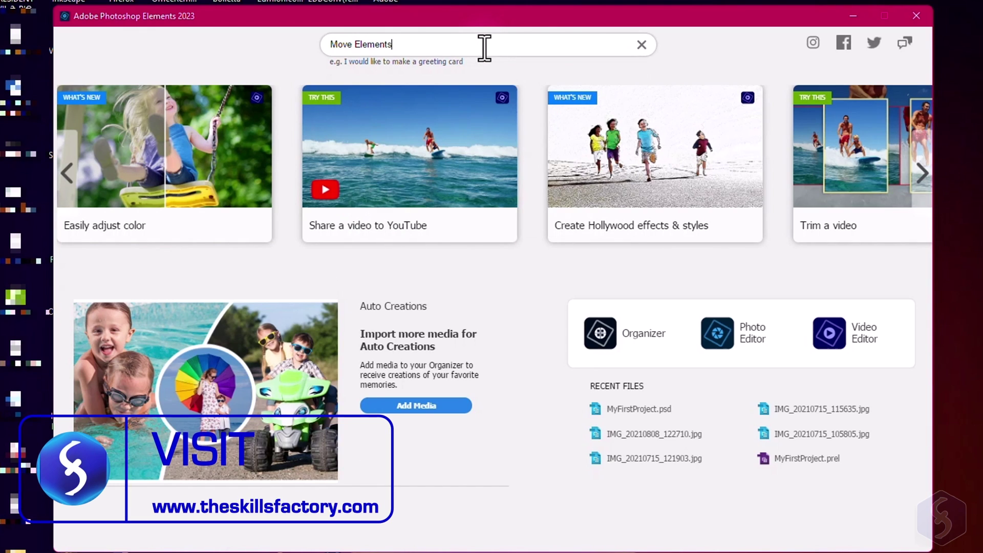
pyautogui.press('Escape')
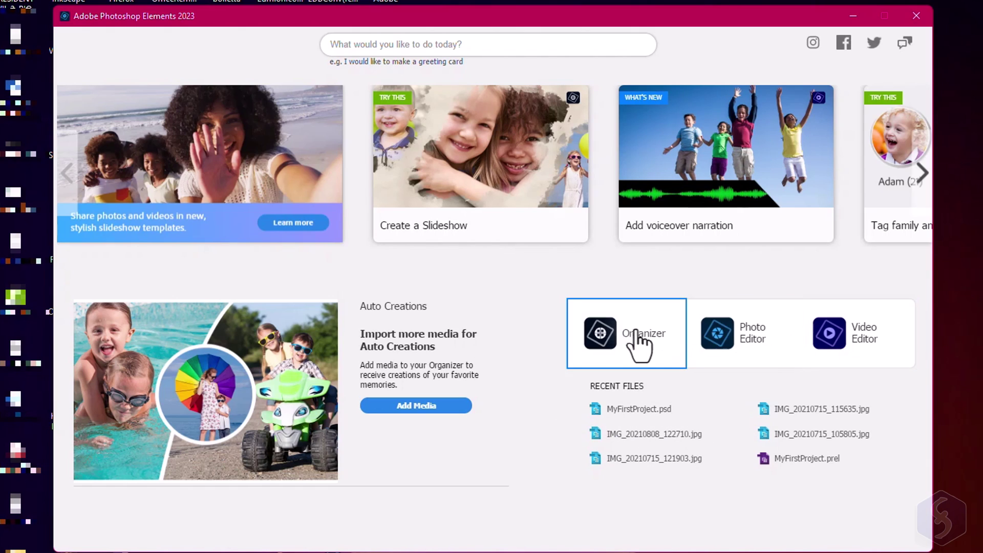
pyautogui.click(609, 338)
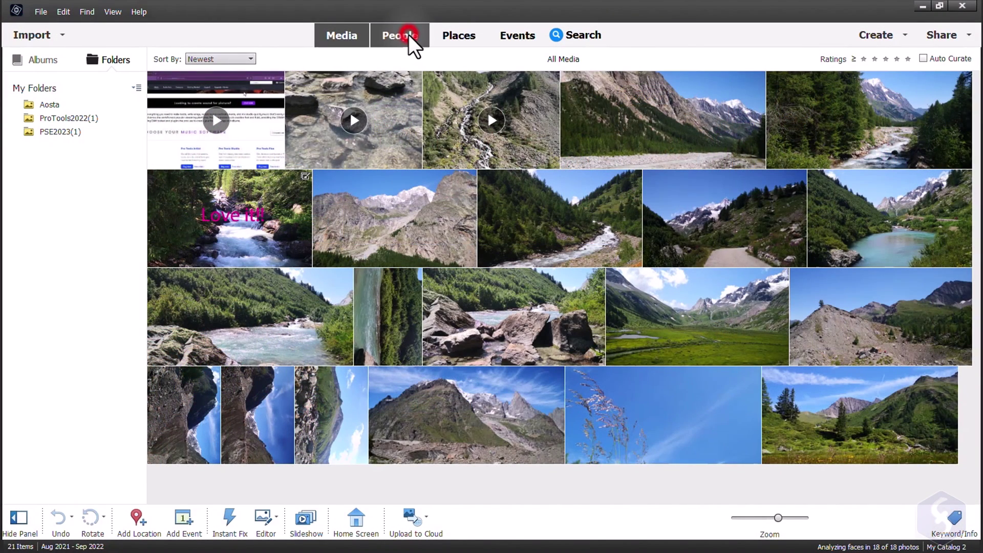
pyautogui.click(407, 36)
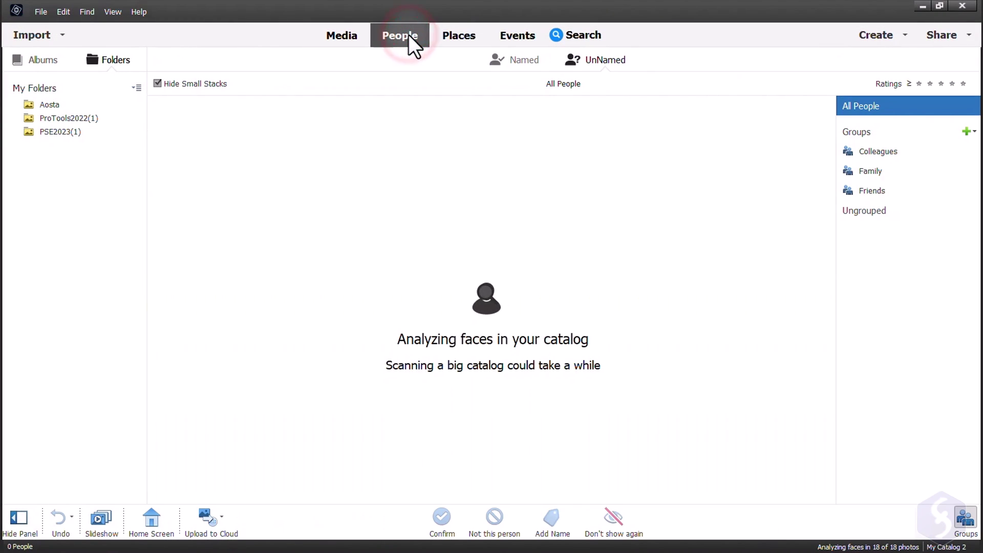
pyautogui.click(469, 41)
pyautogui.click(512, 40)
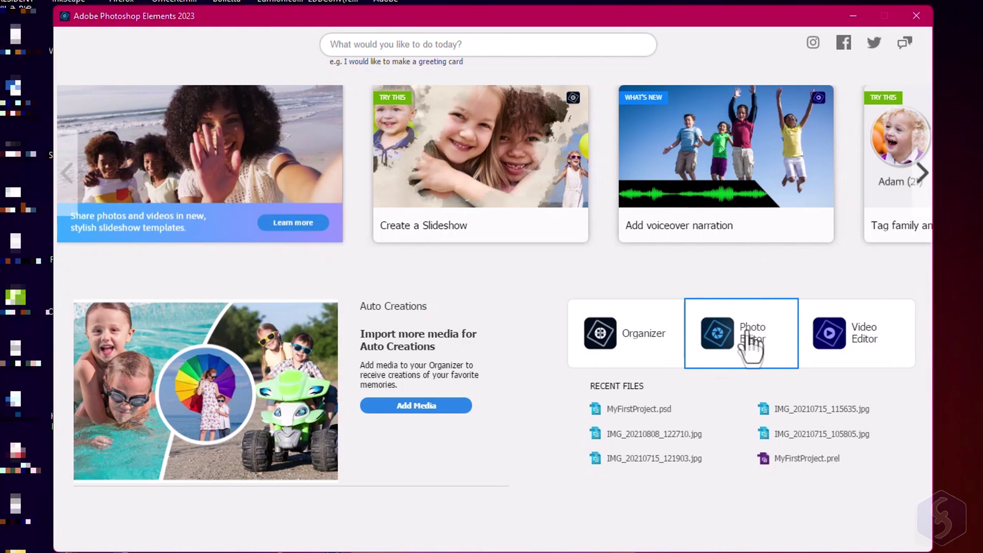
# Step: Launch the Photo Editor from the Photoshop Elements home screen
pyautogui.click(749, 358)
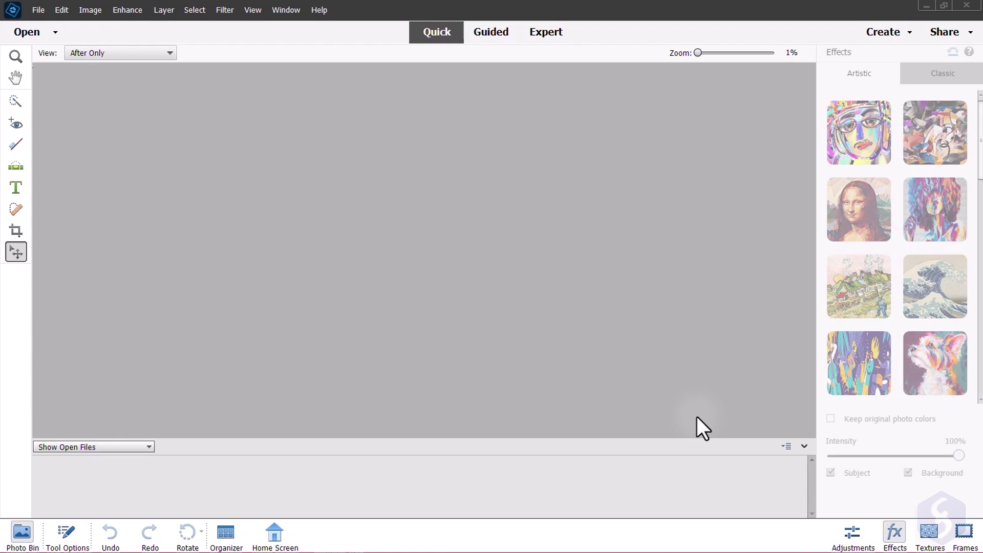
# Step: Drag the three landscape JPGs and Red eyes Girl.jpg from PSE2023(1) into the editor, then dismiss the Open dialog
pyautogui.hotkey('alt', 'Tab')
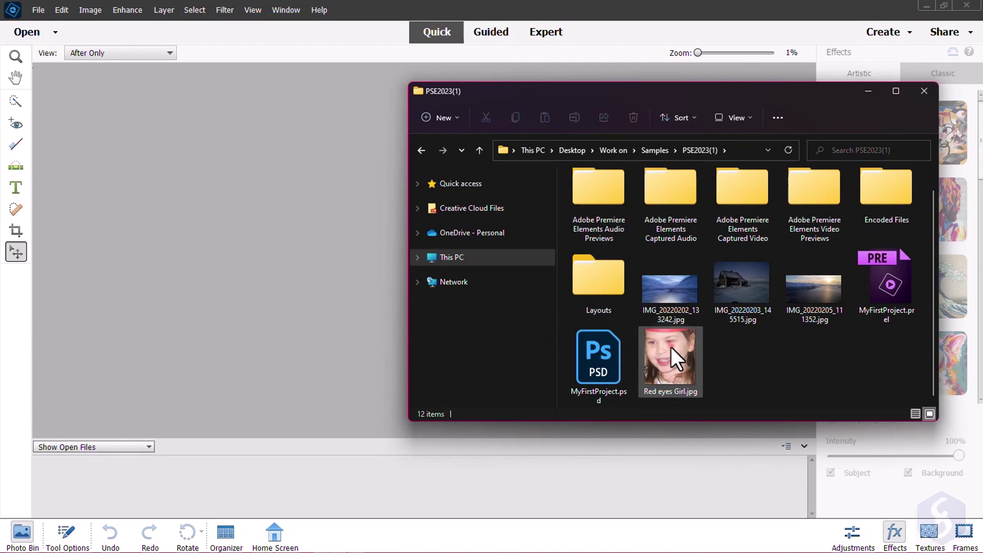
pyautogui.click(668, 292)
pyautogui.keyDown('ctrl'); pyautogui.click(743, 286); pyautogui.keyUp('ctrl')
pyautogui.keyDown('ctrl'); pyautogui.click(837, 281); pyautogui.keyUp('ctrl')
pyautogui.moveTo(665, 290); pyautogui.dragTo(236, 272)
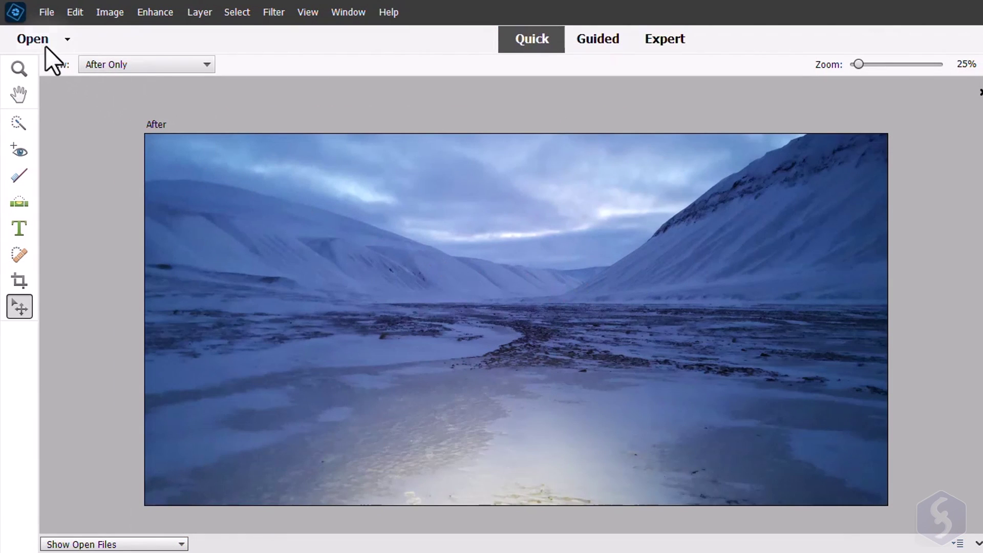
pyautogui.click(35, 35)
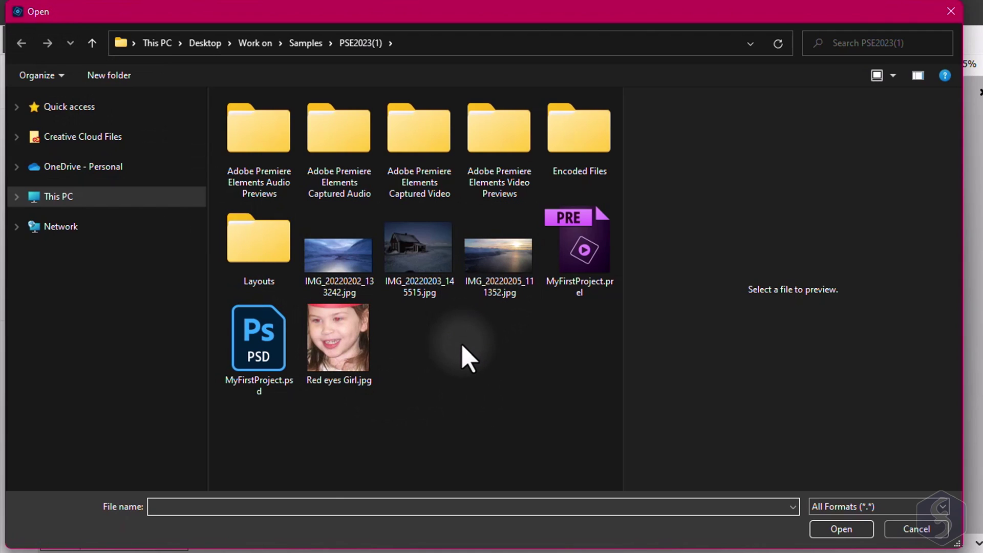
pyautogui.press('Escape')
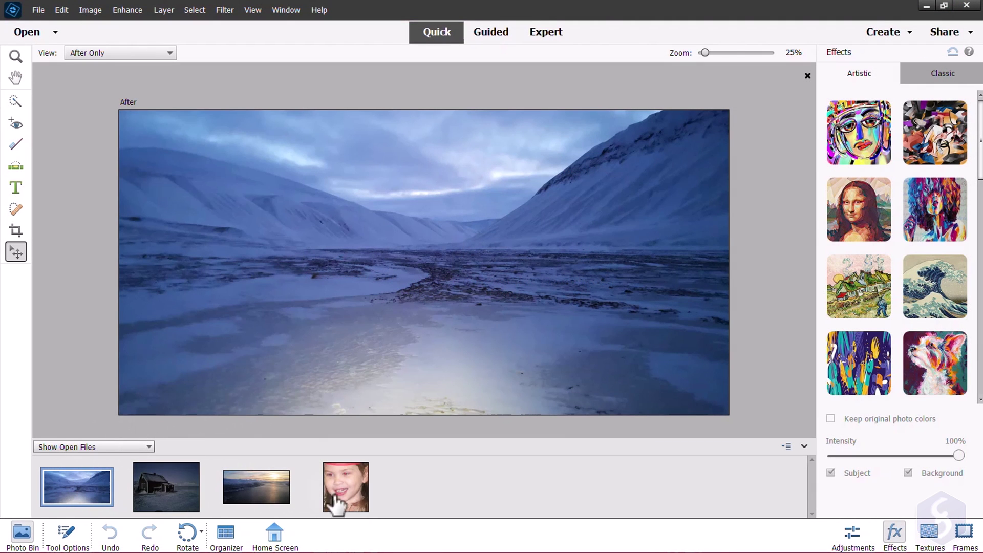
pyautogui.click(163, 496)
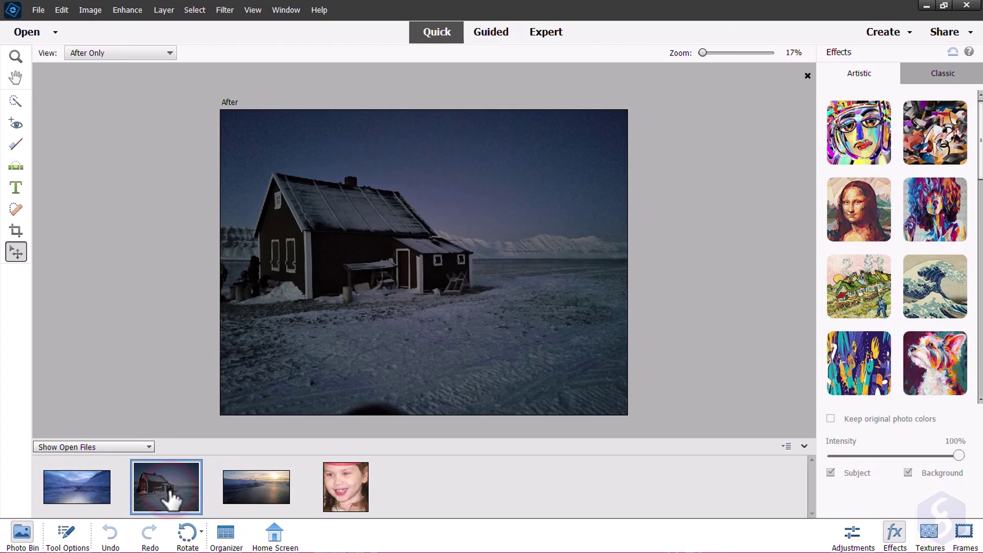
pyautogui.click(250, 493)
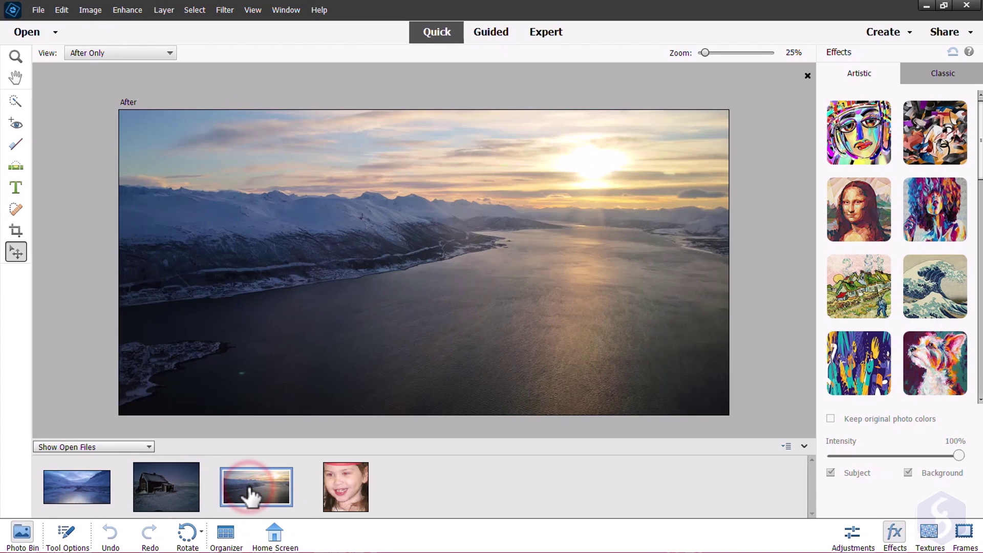
pyautogui.click(97, 492)
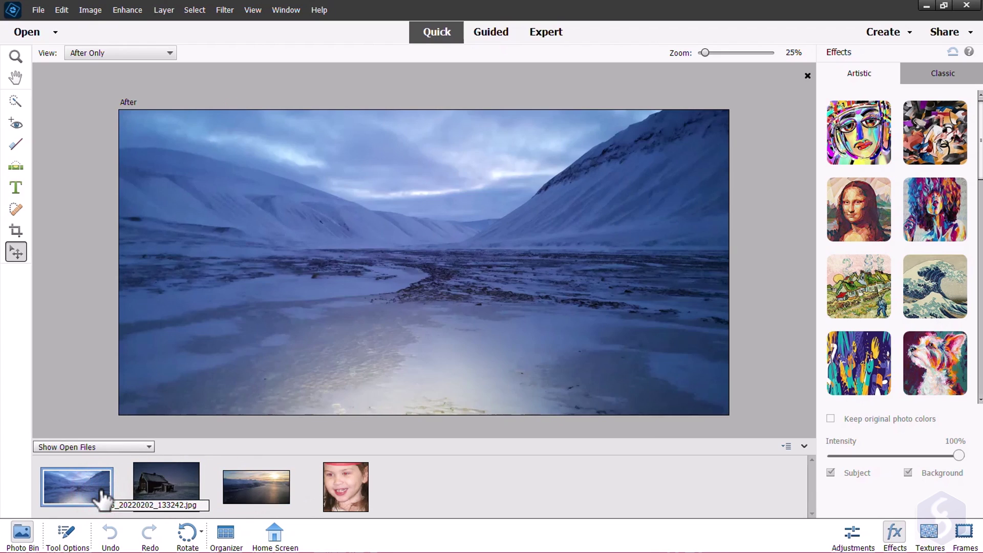
pyautogui.scroll(1, 487, 258)
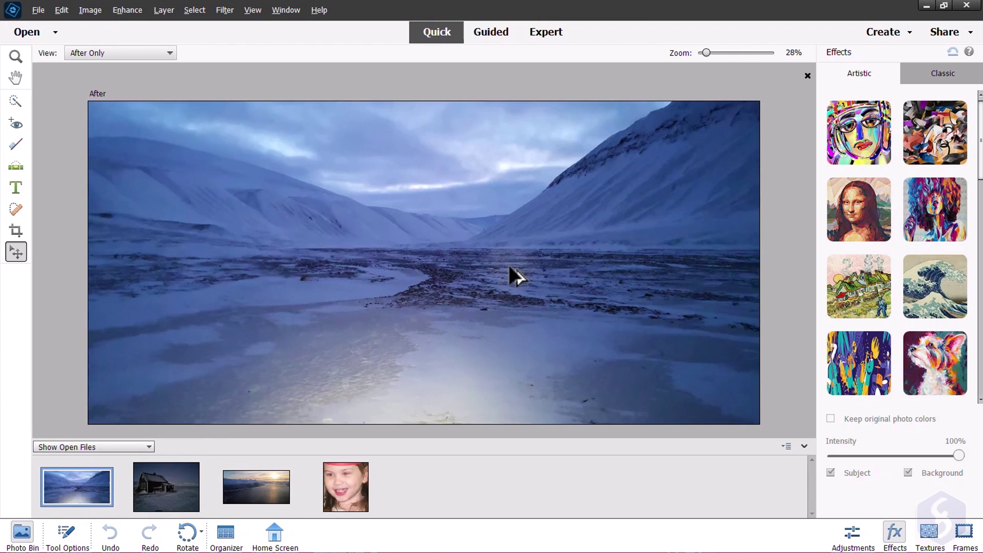
pyautogui.scroll(4, 515, 269)
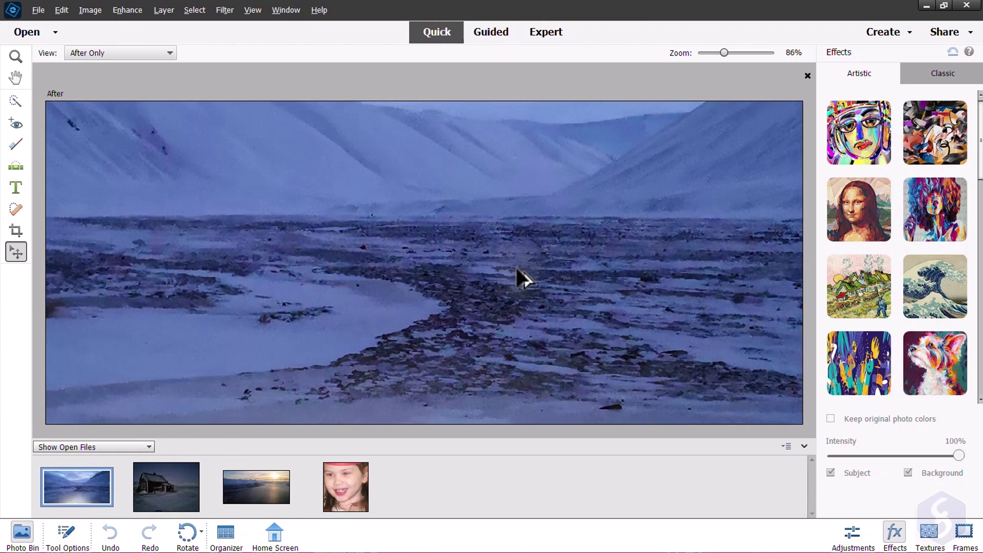
pyautogui.scroll(-5, 517, 269)
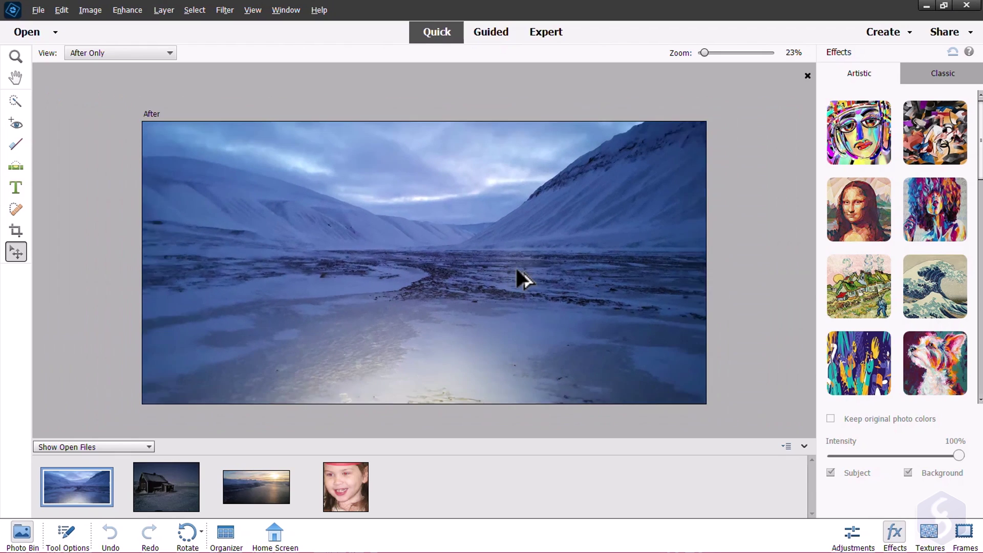
pyautogui.scroll(3, 516, 270)
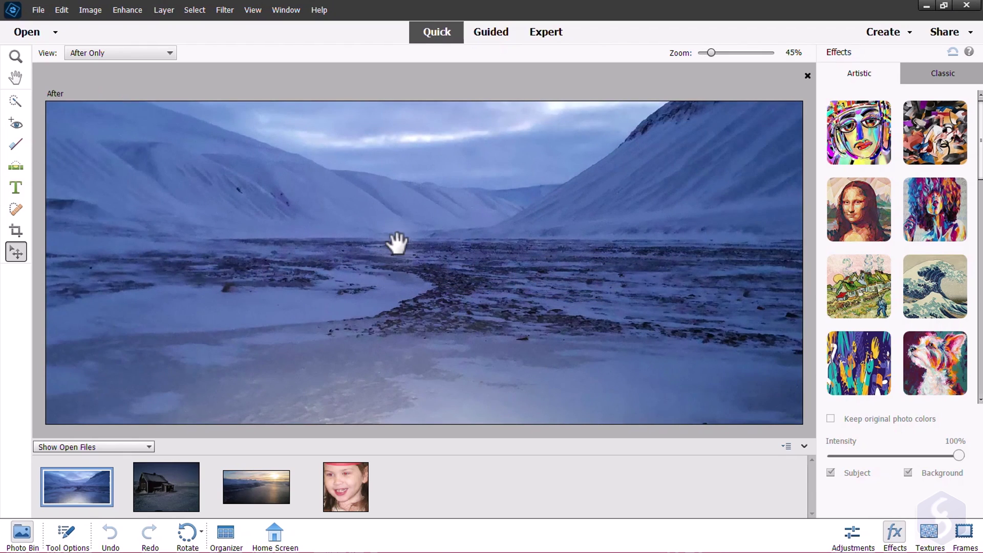
pyautogui.moveTo(398, 244); pyautogui.dragTo(467, 293)
pyautogui.moveTo(613, 215); pyautogui.dragTo(300, 200)
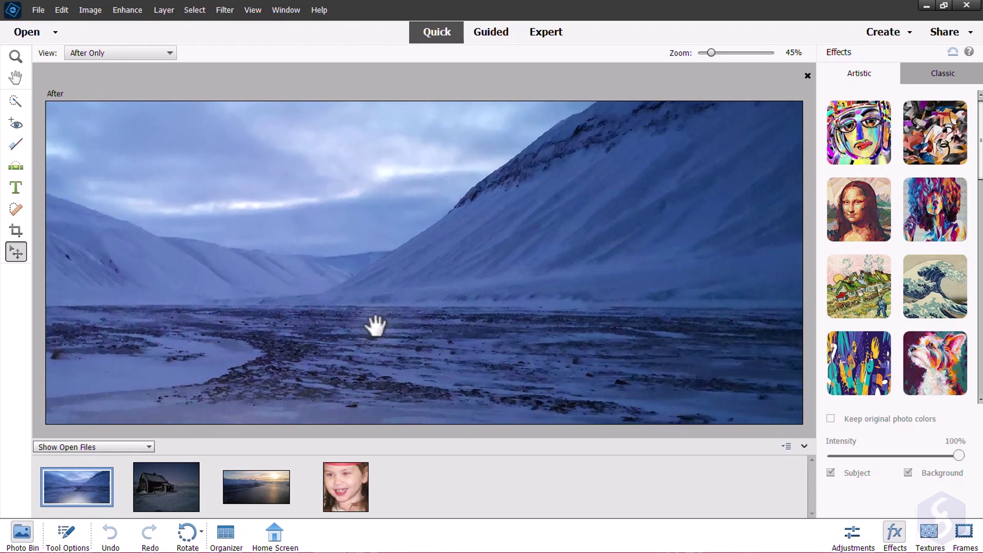
pyautogui.moveTo(375, 329); pyautogui.dragTo(567, 281)
# Step: Browse the Guided edits gallery, then switch to Expert mode
pyautogui.scroll(-2, 496, 270)
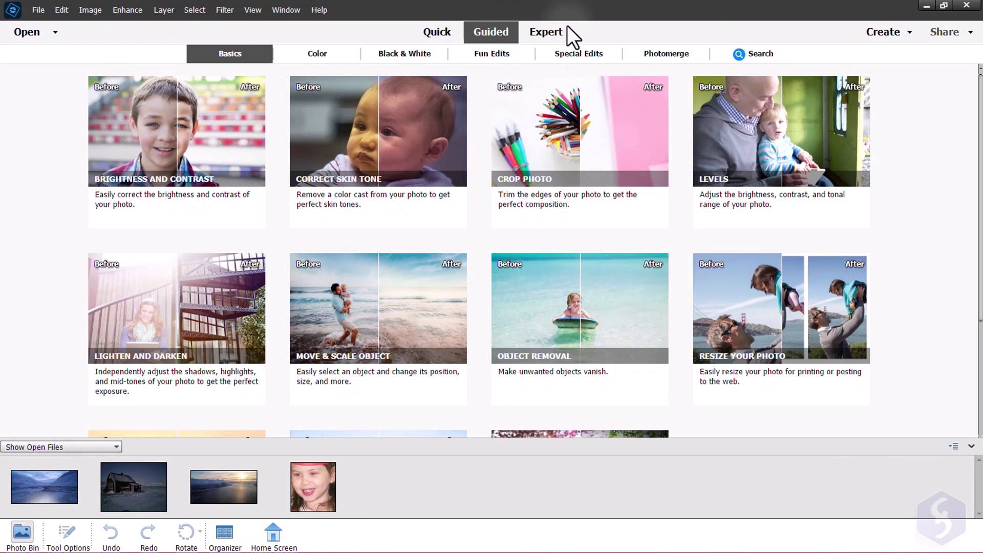
pyautogui.click(550, 35)
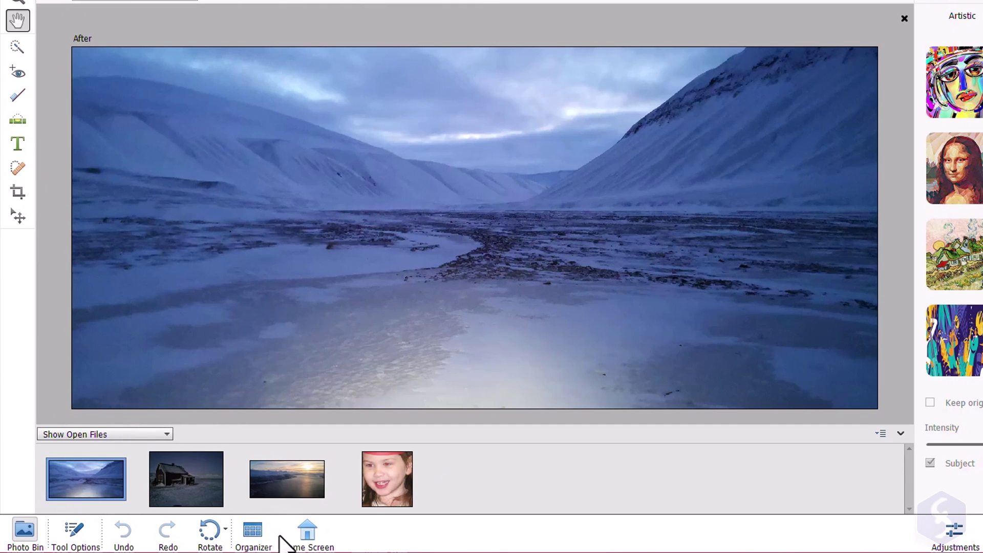
# Step: Rotate the polar landscape twice, undo and redo to compare, restore it upright, then go Home
pyautogui.click(223, 529)
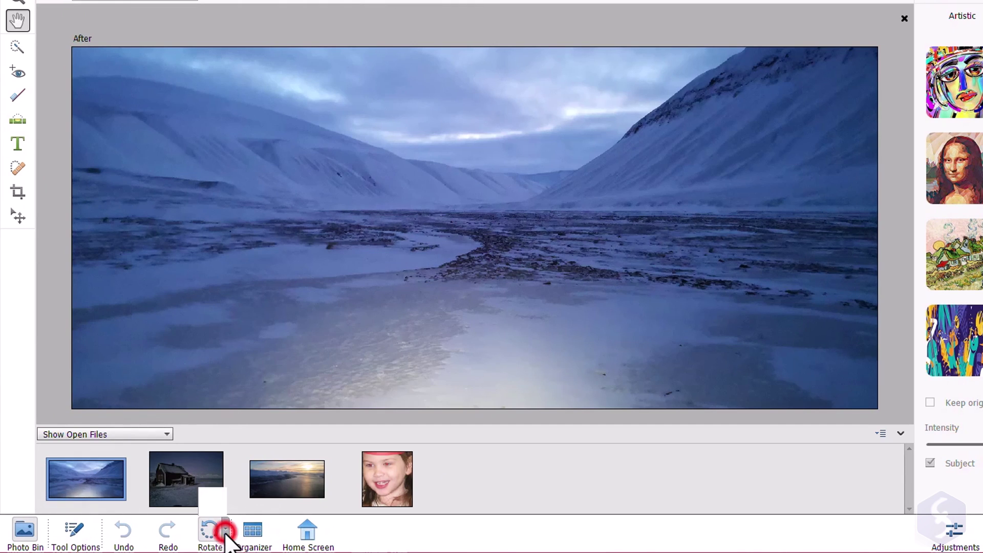
pyautogui.click(214, 498)
pyautogui.click(213, 503)
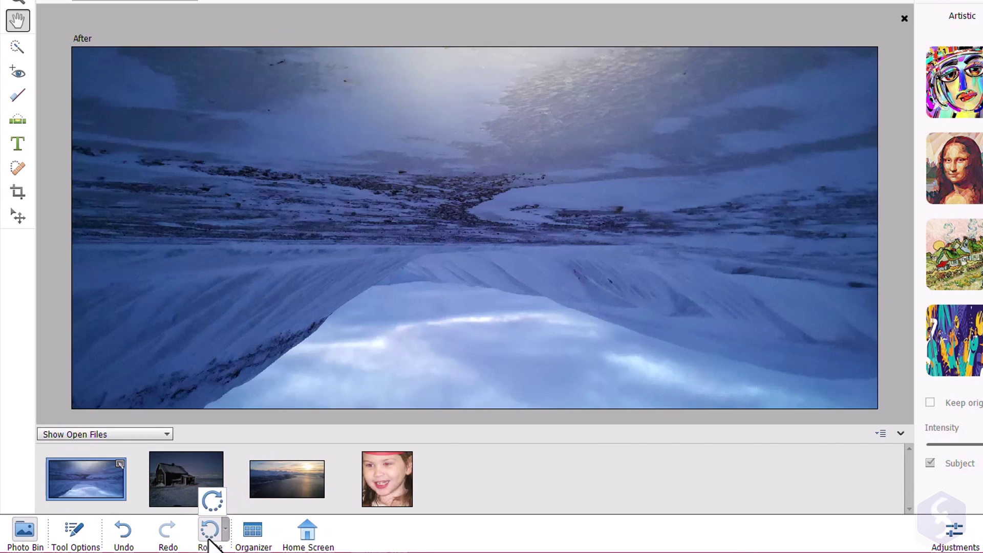
pyautogui.click(122, 532)
pyautogui.click(121, 535)
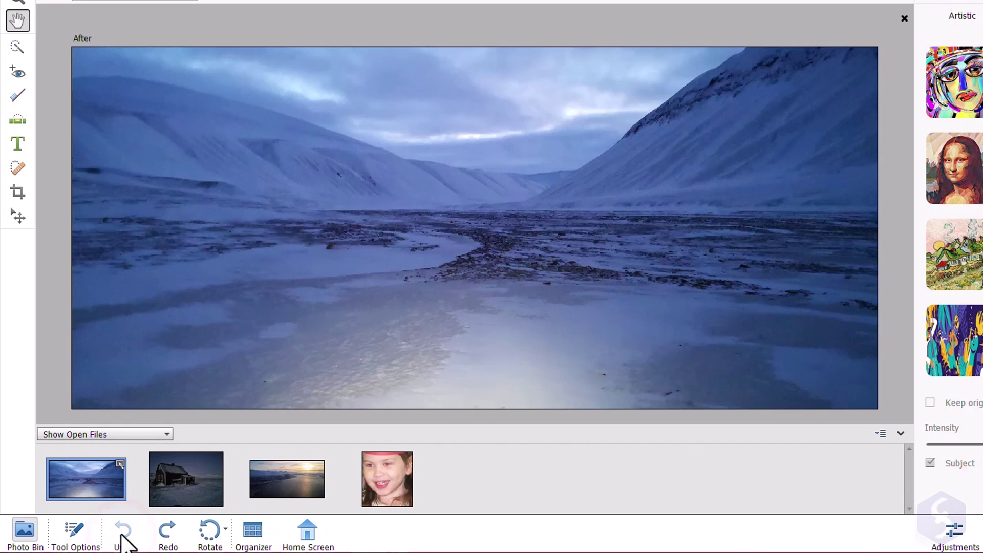
pyautogui.click(156, 535)
pyautogui.click(124, 532)
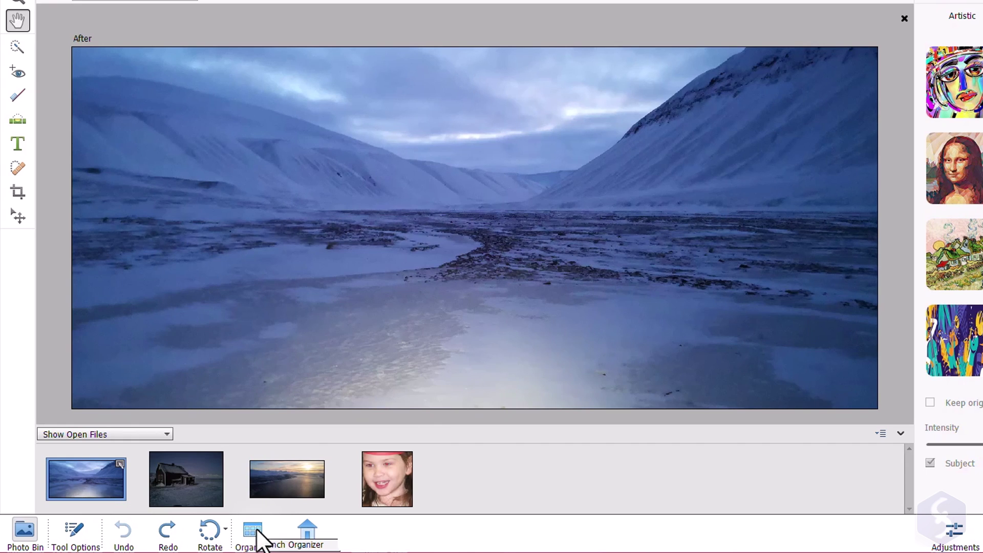
pyautogui.click(307, 531)
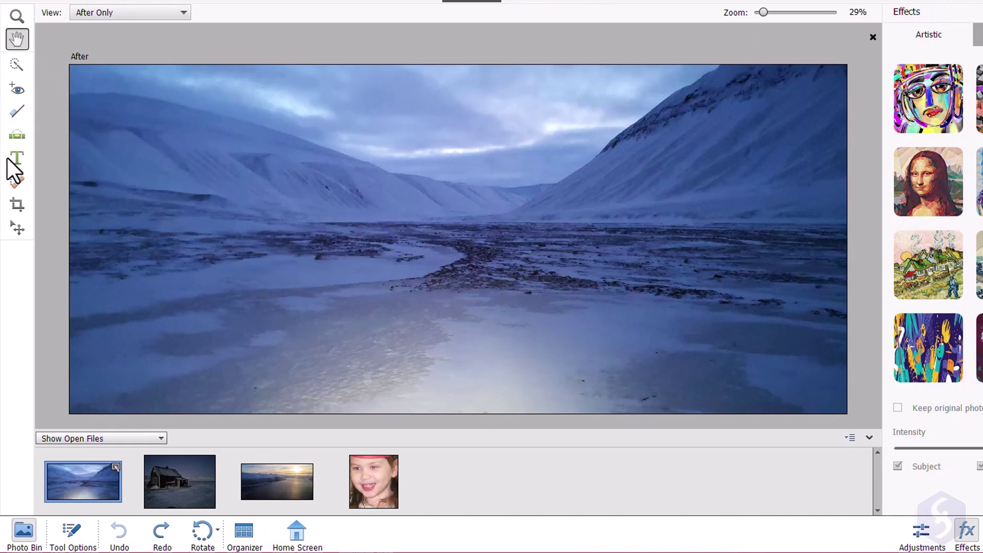
# Step: Try the Quick Selection, Red Eye, Whiten Teeth, Straighten and Spot Healing tools, ending on Quick Selection
pyautogui.click(18, 69)
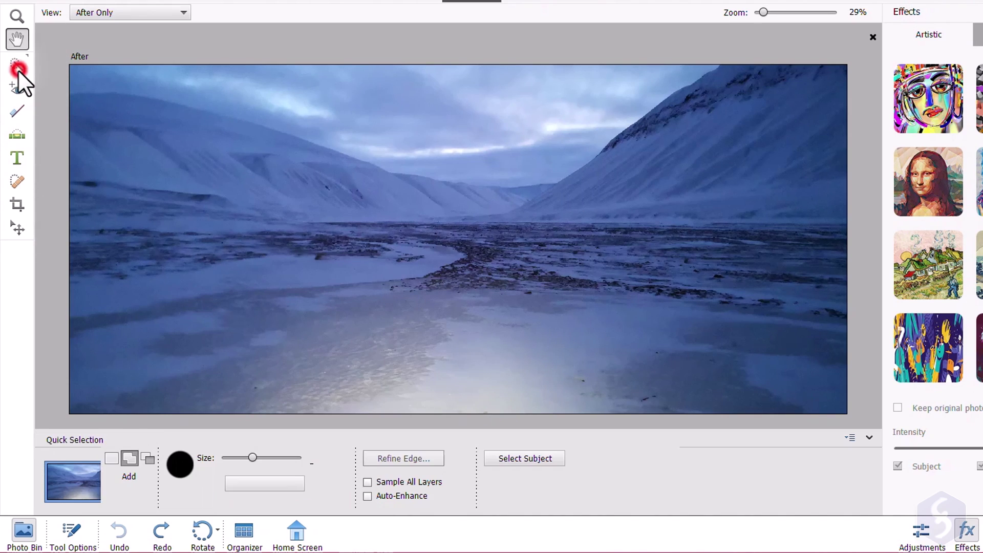
pyautogui.click(13, 98)
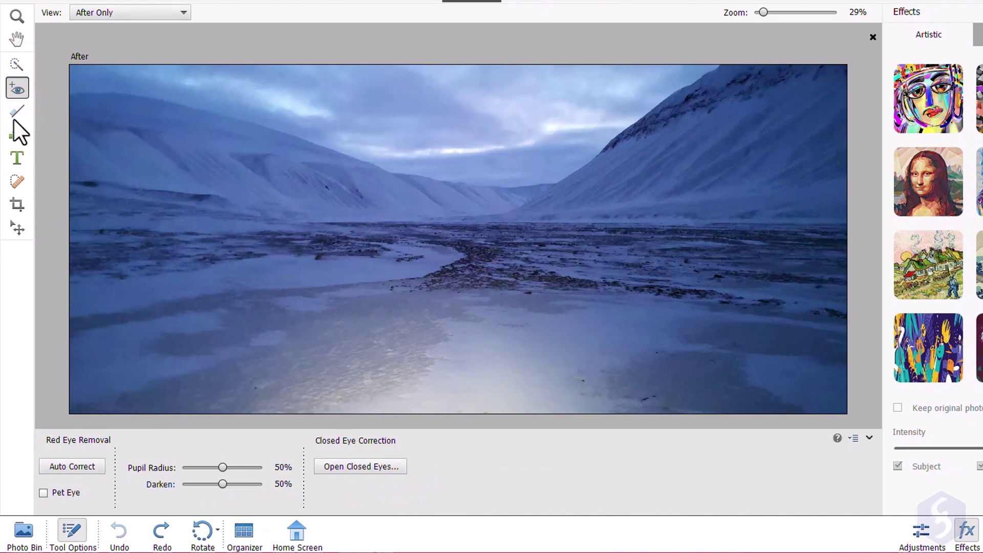
pyautogui.click(13, 118)
pyautogui.click(16, 136)
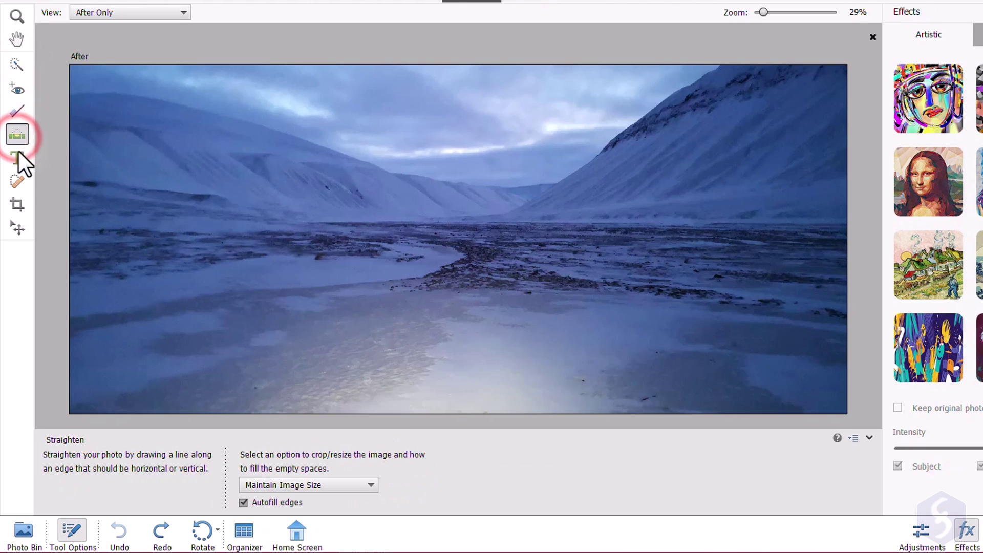
pyautogui.click(18, 181)
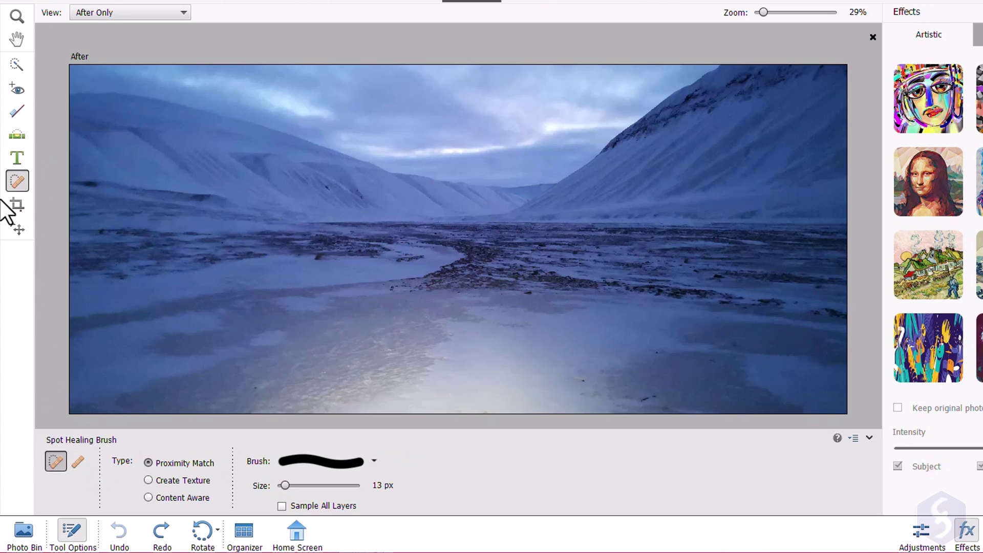
pyautogui.click(14, 65)
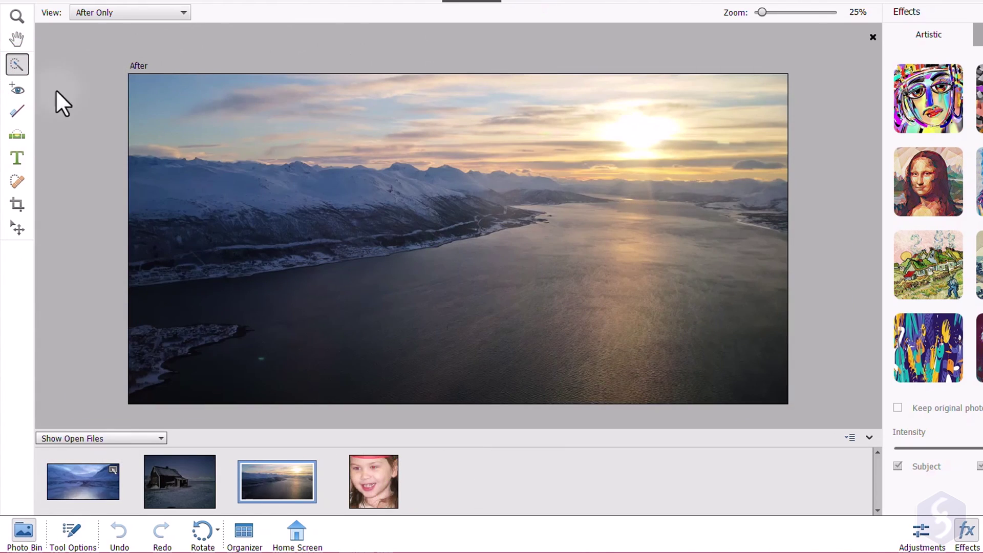
# Step: Level the fjord photo by drawing a Straighten line along the mountain horizon
pyautogui.click(19, 136)
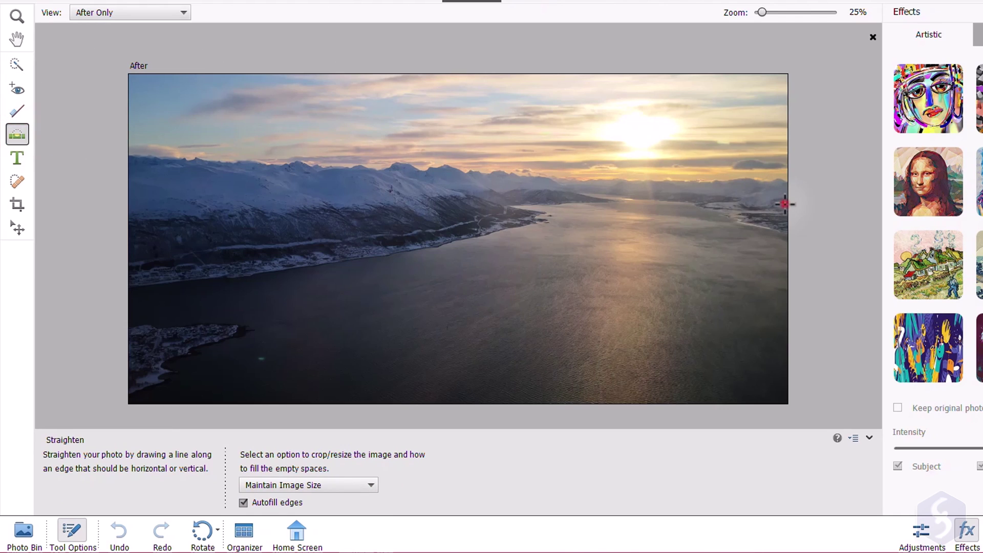
pyautogui.moveTo(785, 204); pyautogui.dragTo(130, 164)
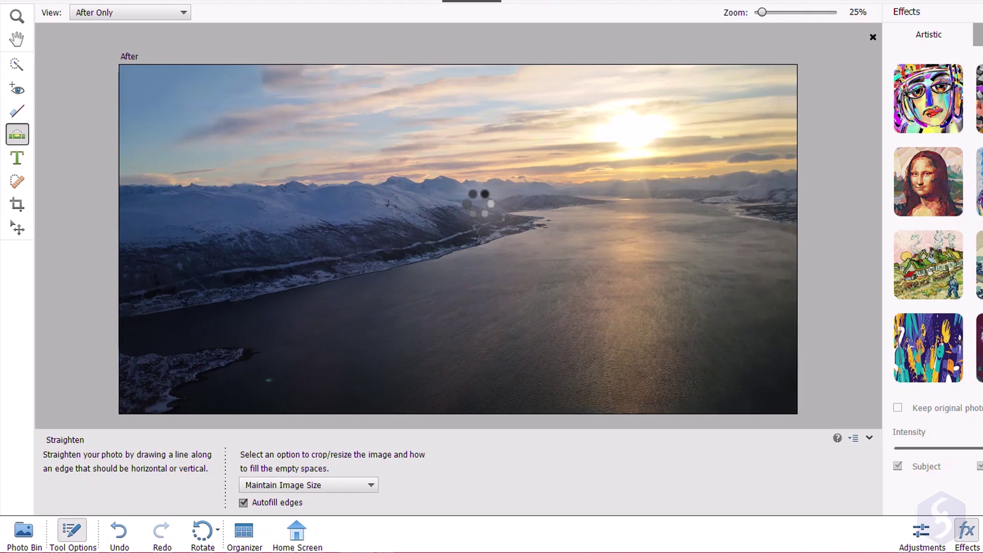
# Step: Draw a crop box on the fjord photo, shifting it up-right and shrinking it from the top-right corner
pyautogui.click(17, 205)
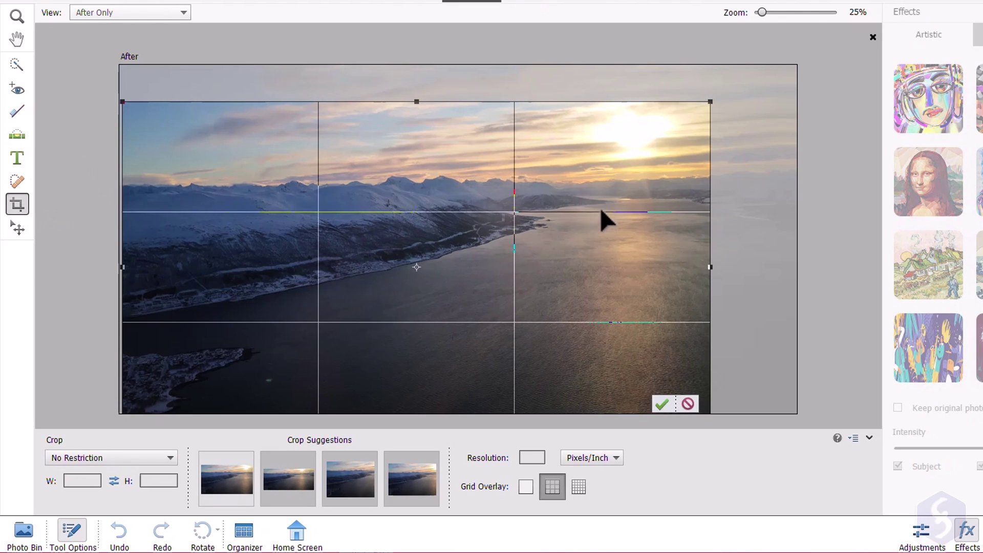
pyautogui.moveTo(602, 241); pyautogui.dragTo(522, 200)
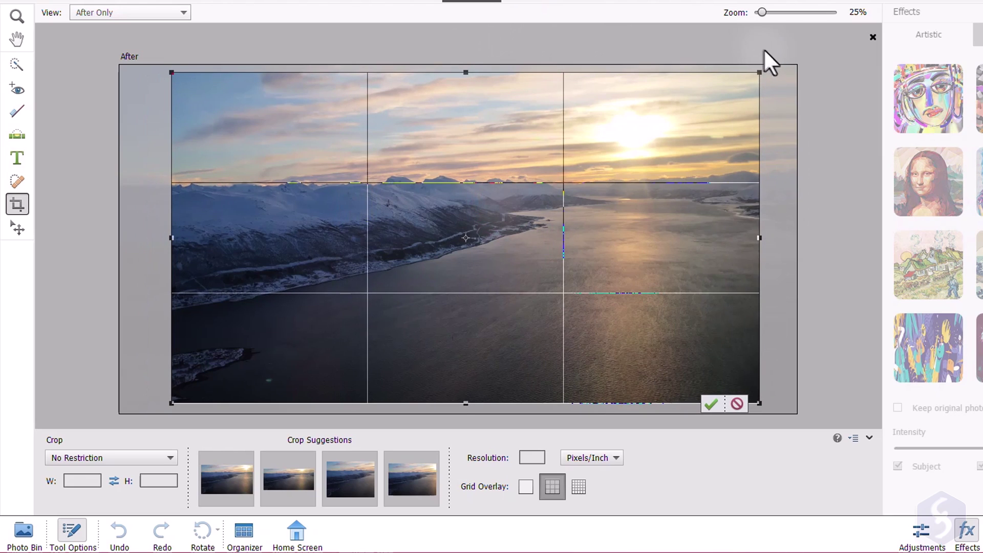
pyautogui.moveTo(760, 72); pyautogui.dragTo(629, 137)
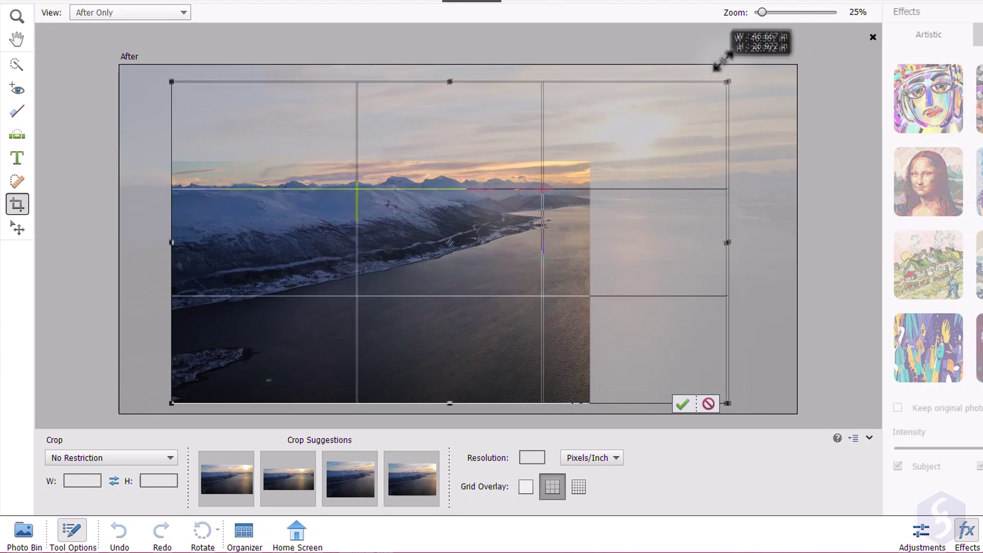
pyautogui.moveTo(723, 61); pyautogui.dragTo(746, 67)
pyautogui.click(742, 76)
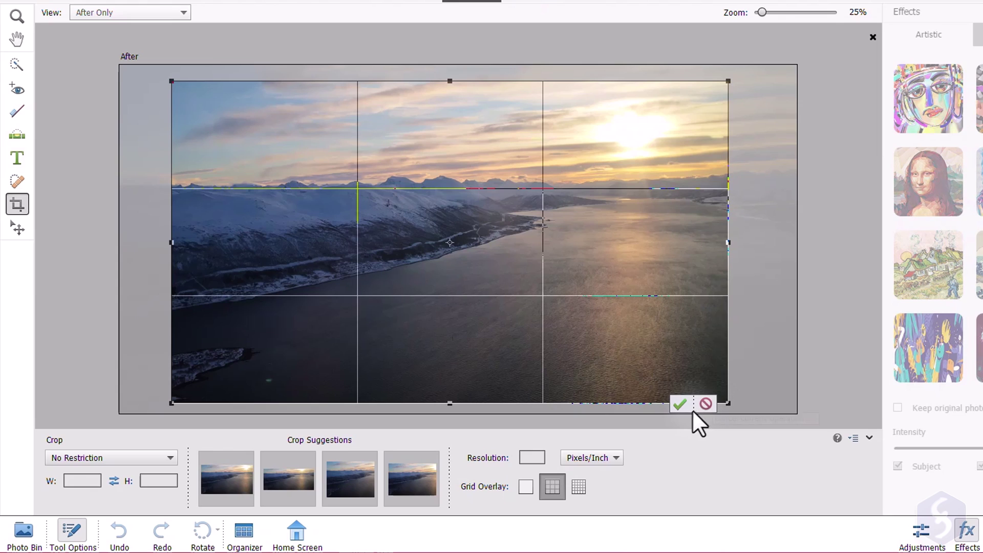
# Step: Apply the fjord crop, remove red eye from both of the girl's eyes, and whiten her front teeth
pyautogui.click(685, 407)
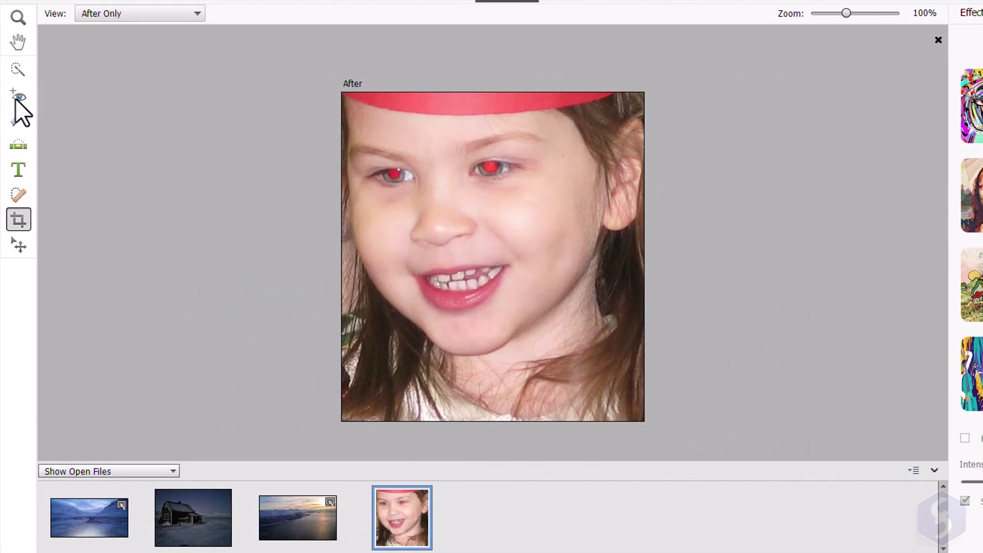
pyautogui.click(15, 98)
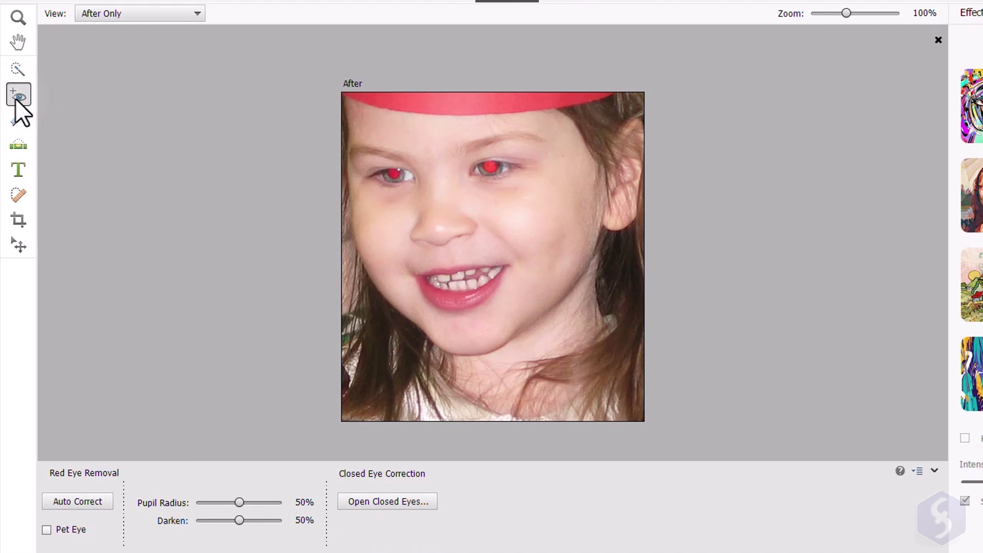
pyautogui.moveTo(353, 143); pyautogui.dragTo(430, 205)
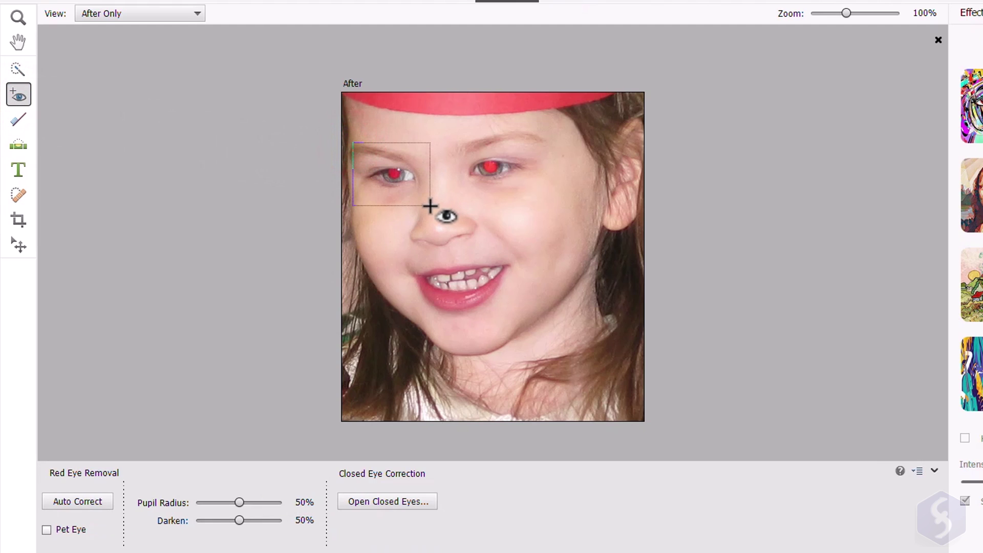
pyautogui.moveTo(444, 141); pyautogui.dragTo(539, 195)
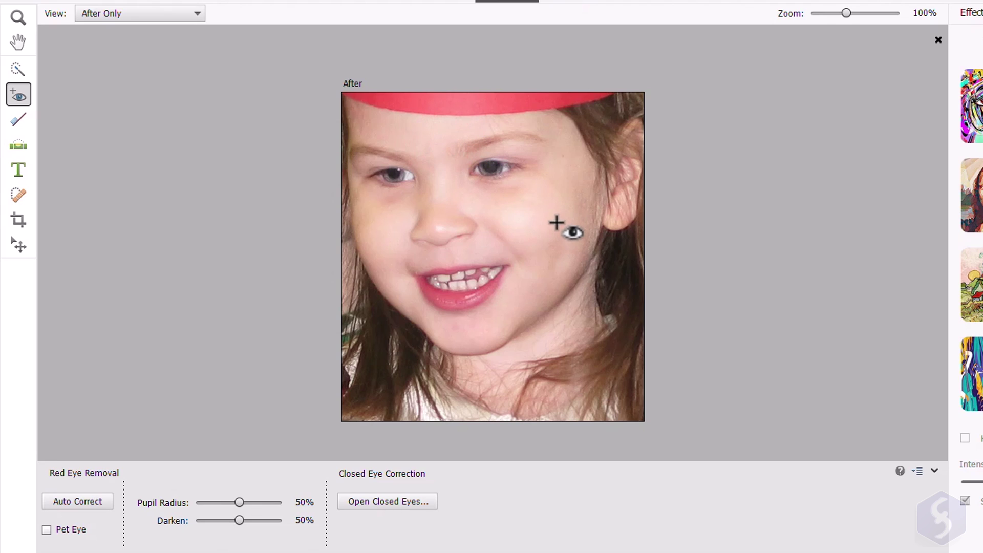
pyautogui.click(21, 117)
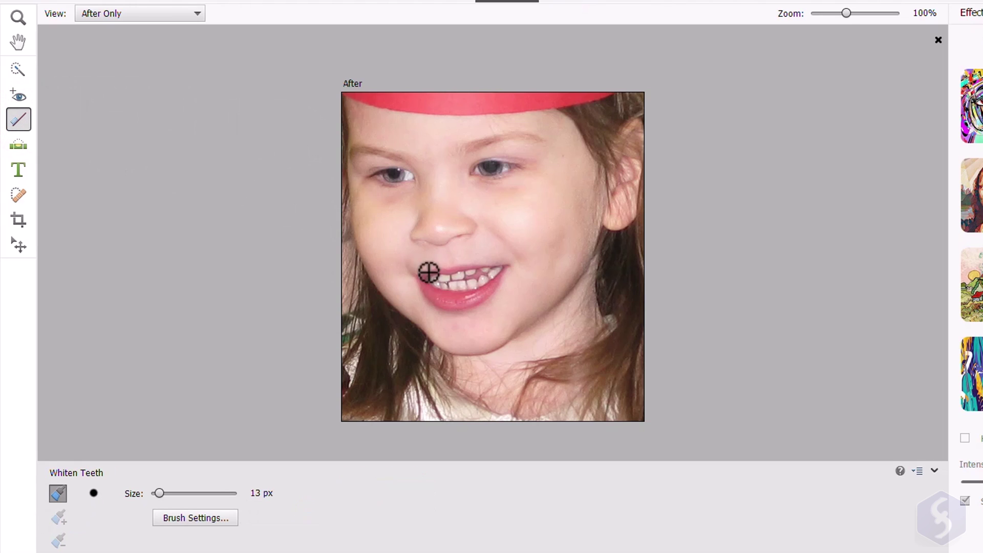
pyautogui.moveTo(430, 271)
pyautogui.mouseDown()
pyautogui.moveTo(463, 286)
pyautogui.moveTo(494, 281)
pyautogui.moveTo(443, 283)
pyautogui.moveTo(487, 272)
pyautogui.mouseUp()
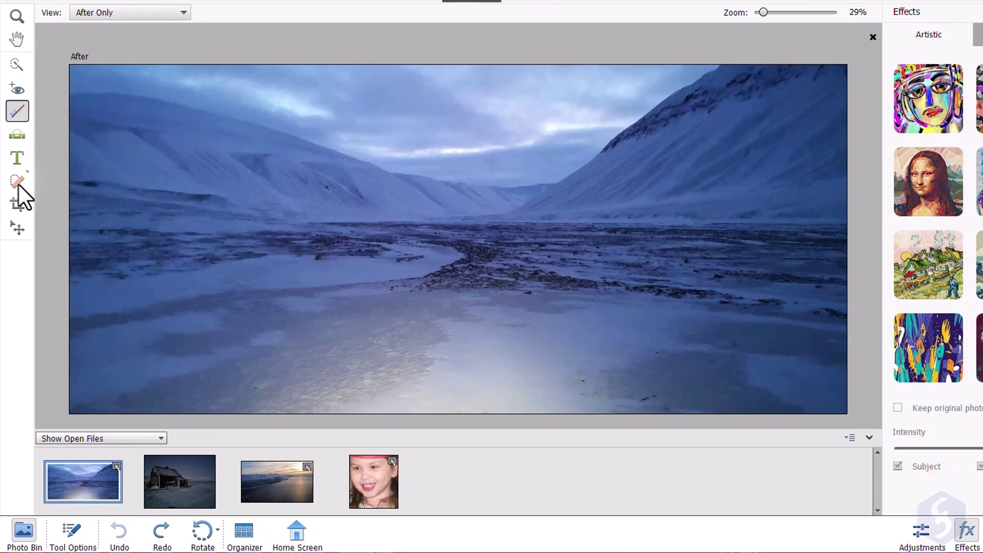
# Step: Heal four specks on the ice and right side with a 33 px Spot Healing Brush
pyautogui.click(18, 183)
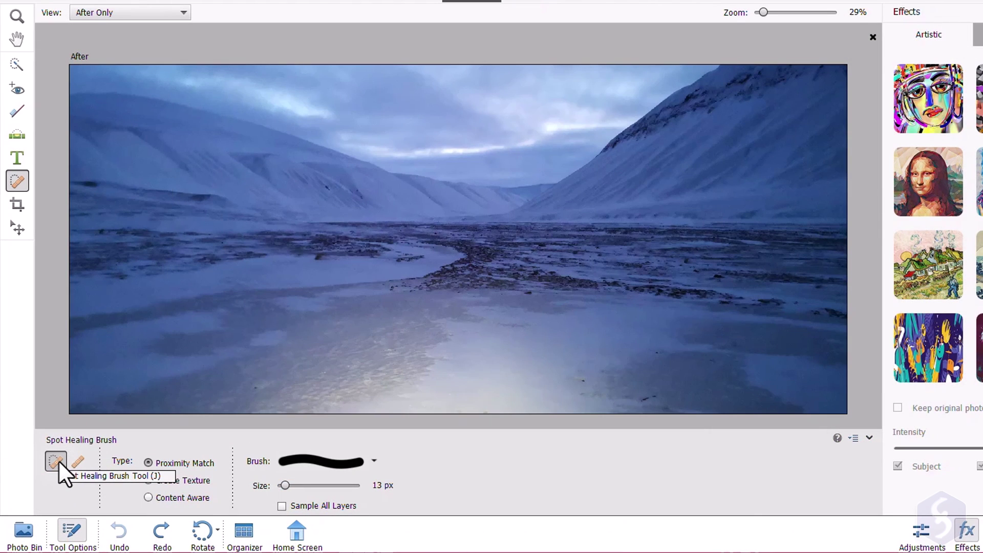
pyautogui.press(']')
pyautogui.press(']')
pyautogui.scroll(3, 320, 362)
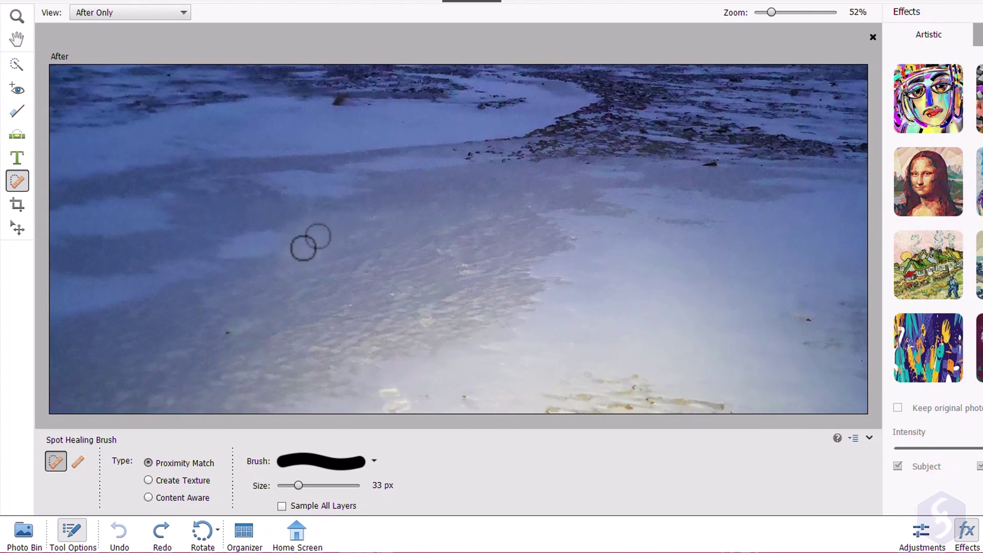
pyautogui.click(228, 332)
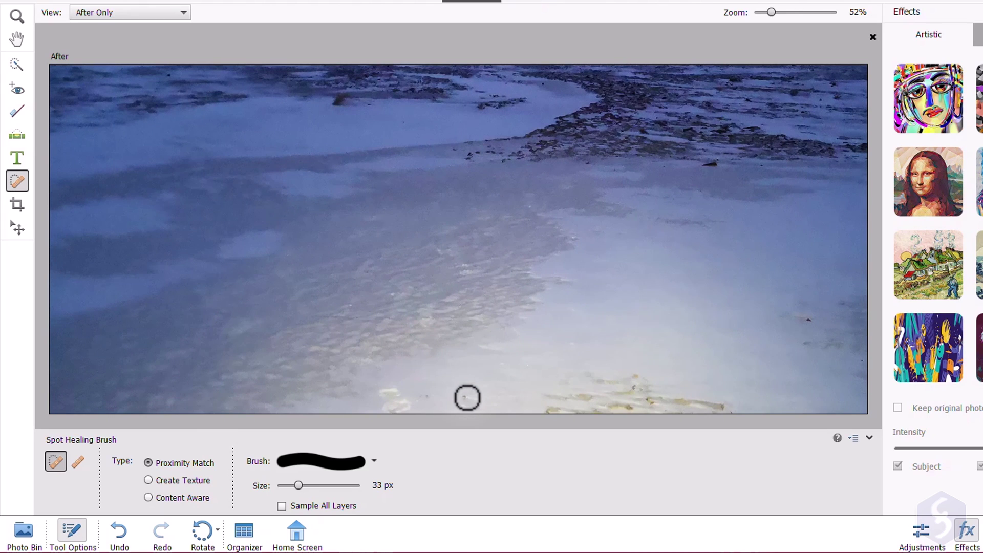
pyautogui.click(465, 398)
pyautogui.click(806, 321)
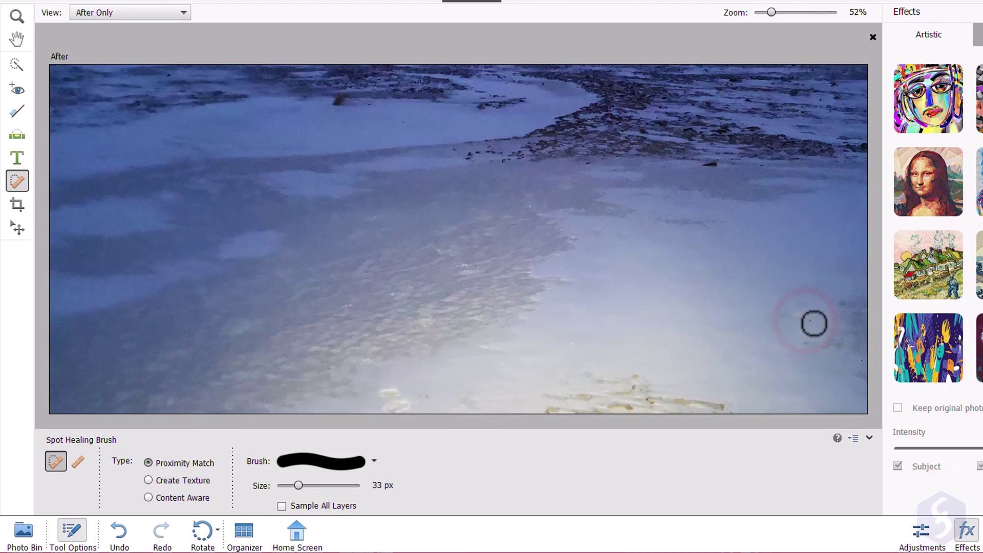
pyautogui.click(814, 324)
pyautogui.hotkey('ctrl', '0')
# Step: Use the Healing Brush with sampled sources to retouch the ice and two sky patches
pyautogui.click(75, 464)
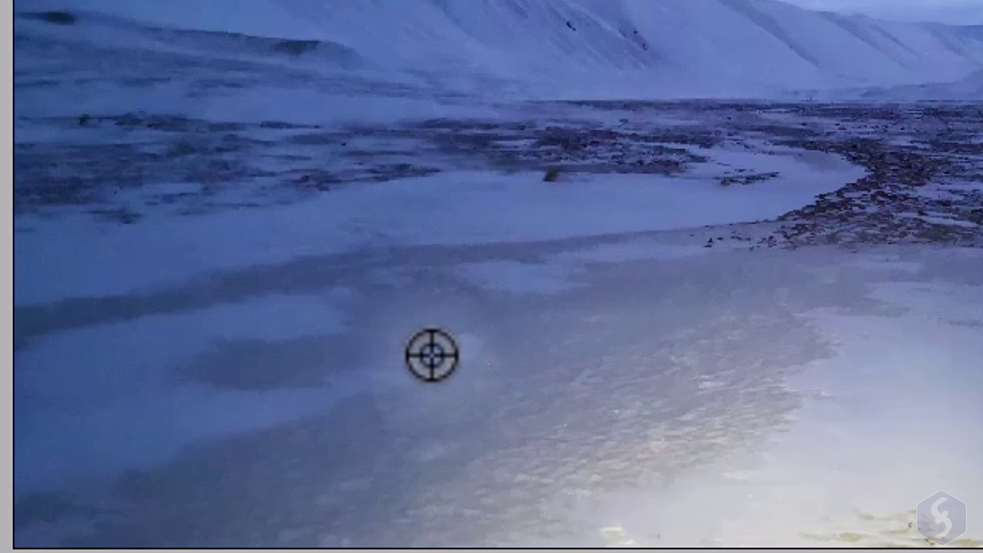
pyautogui.keyDown('alt'); pyautogui.click(423, 352); pyautogui.keyUp('alt')
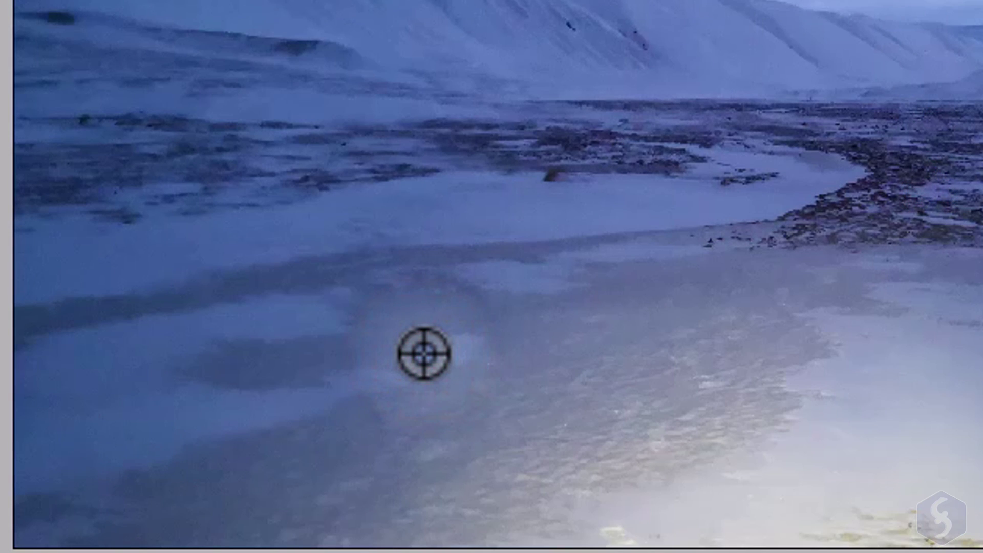
pyautogui.moveTo(548, 348)
pyautogui.mouseDown()
pyautogui.moveTo(578, 333)
pyautogui.moveTo(542, 358)
pyautogui.moveTo(595, 336)
pyautogui.moveTo(542, 355)
pyautogui.mouseUp()
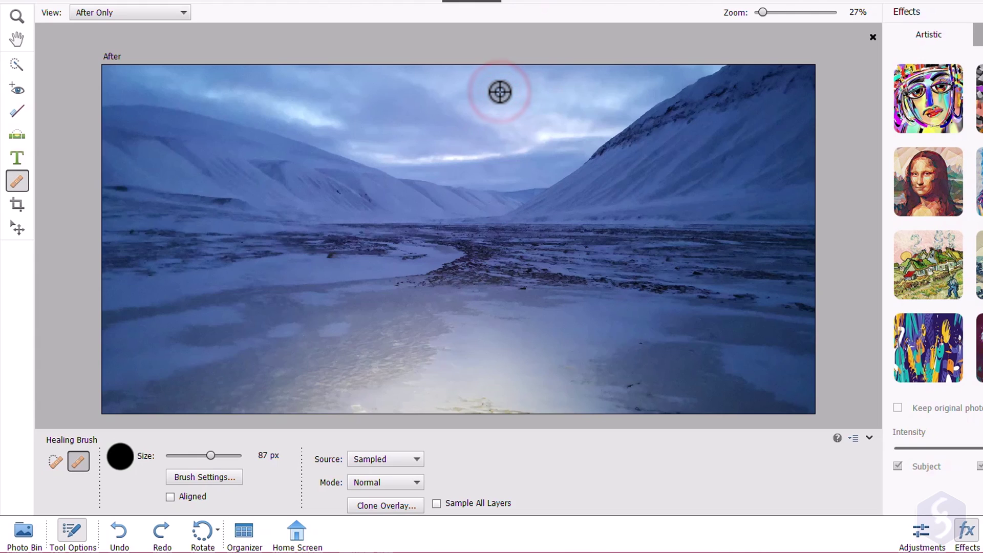
pyautogui.keyDown('alt'); pyautogui.click(399, 165); pyautogui.keyUp('alt')
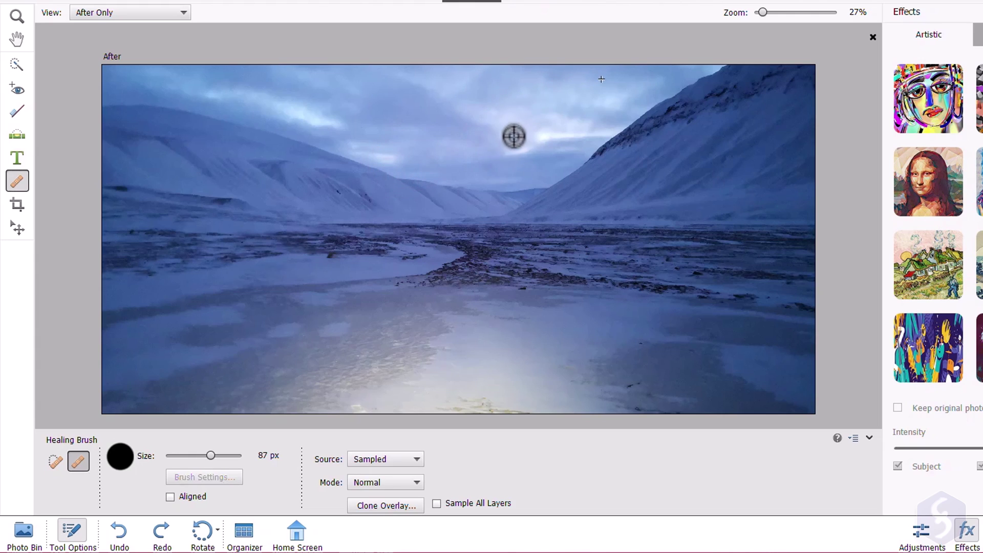
pyautogui.keyDown('alt'); pyautogui.click(485, 112); pyautogui.keyUp('alt')
pyautogui.keyDown('alt'); pyautogui.click(511, 147); pyautogui.keyUp('alt')
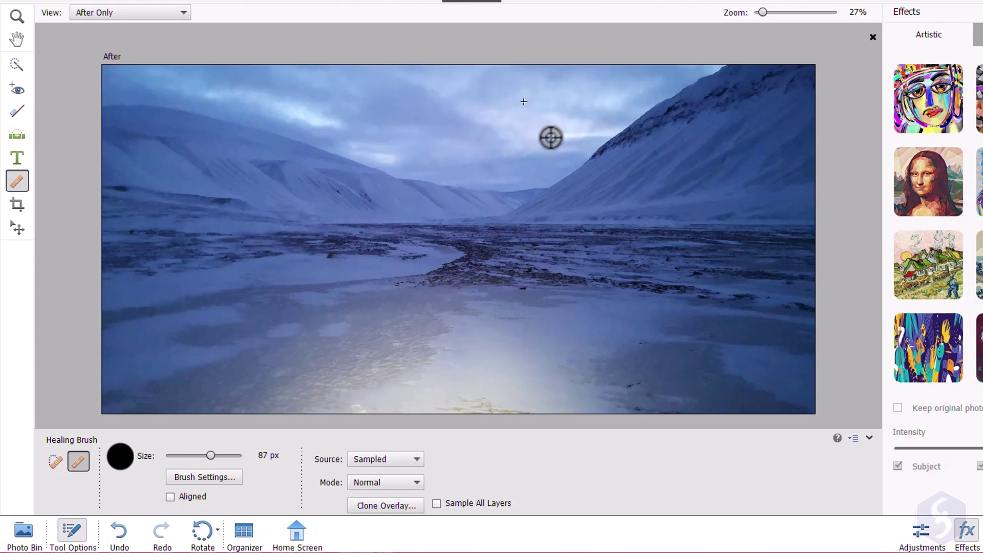
# Step: Draw and resize the Polar text box, then set all its text to 500 pt
pyautogui.click(15, 155)
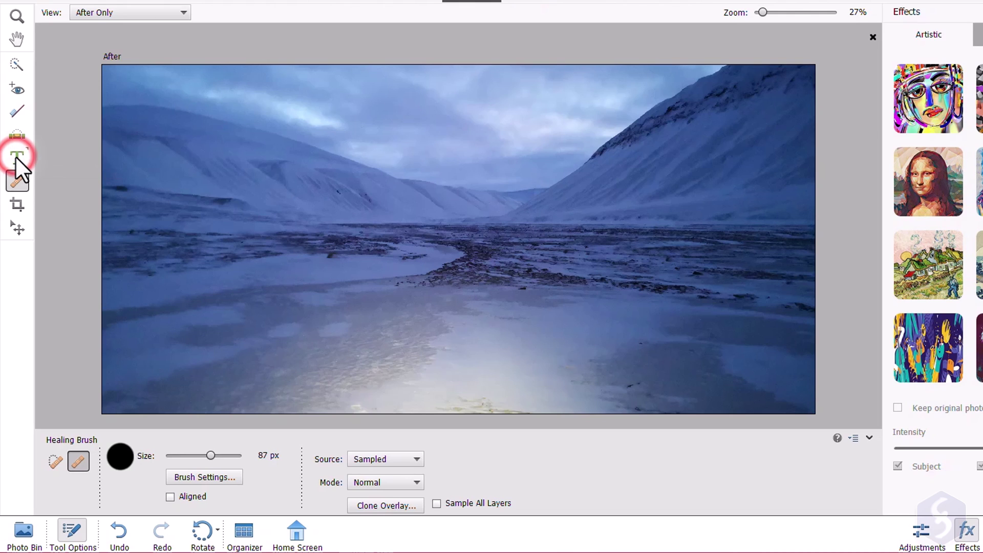
pyautogui.moveTo(257, 167); pyautogui.dragTo(602, 285)
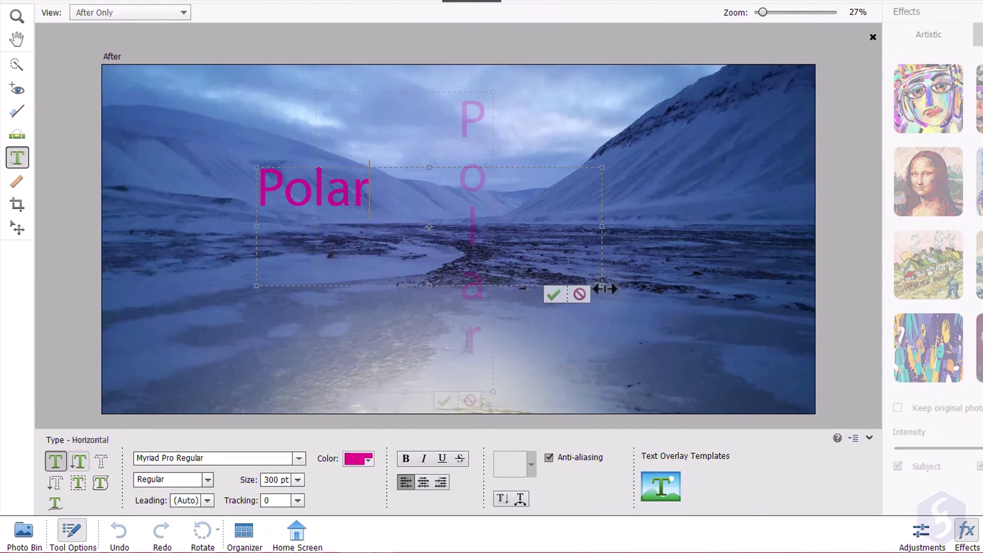
pyautogui.moveTo(607, 288); pyautogui.dragTo(392, 263)
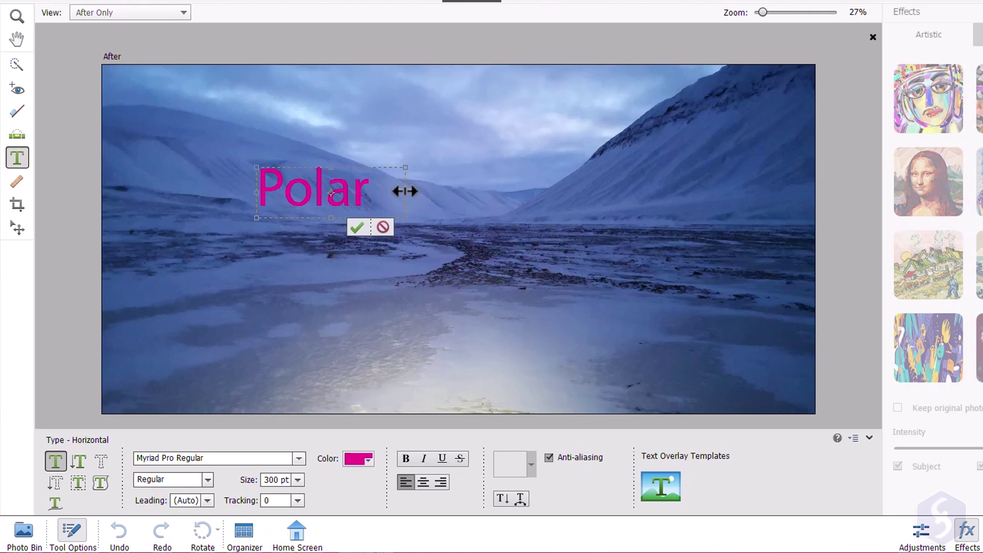
pyautogui.moveTo(401, 191)
pyautogui.mouseDown()
pyautogui.moveTo(345, 200)
pyautogui.moveTo(385, 194)
pyautogui.mouseUp()
pyautogui.hotkey('ctrl', 'a')
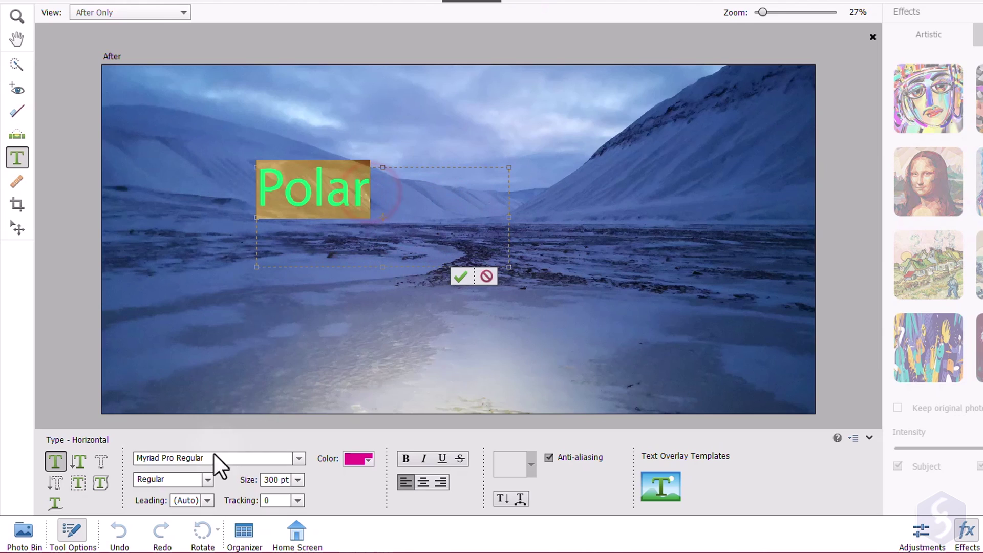
pyautogui.write('500')
pyautogui.press('Return')
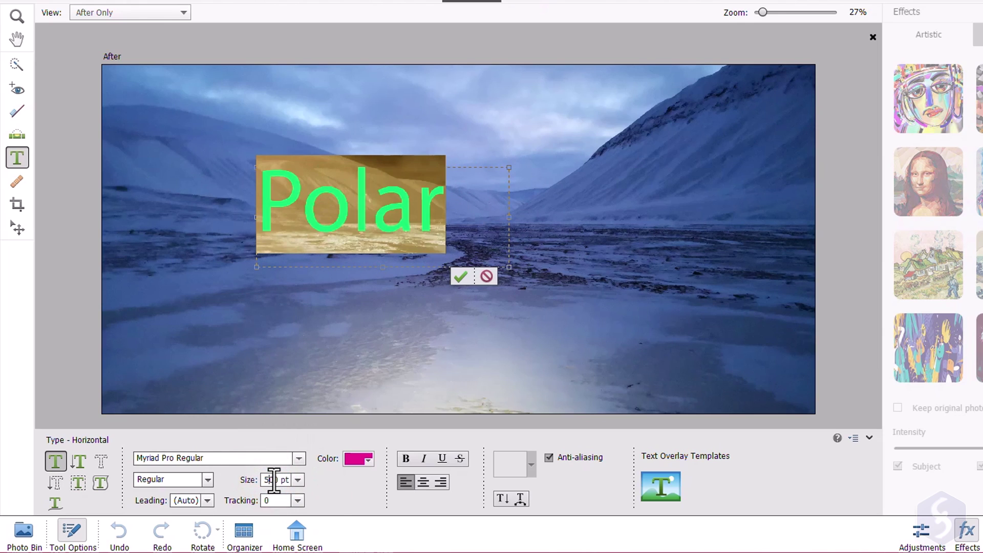
# Step: Make Polar Bold Italic without faux bold, commit it, and move it toward the centre
pyautogui.click(208, 479)
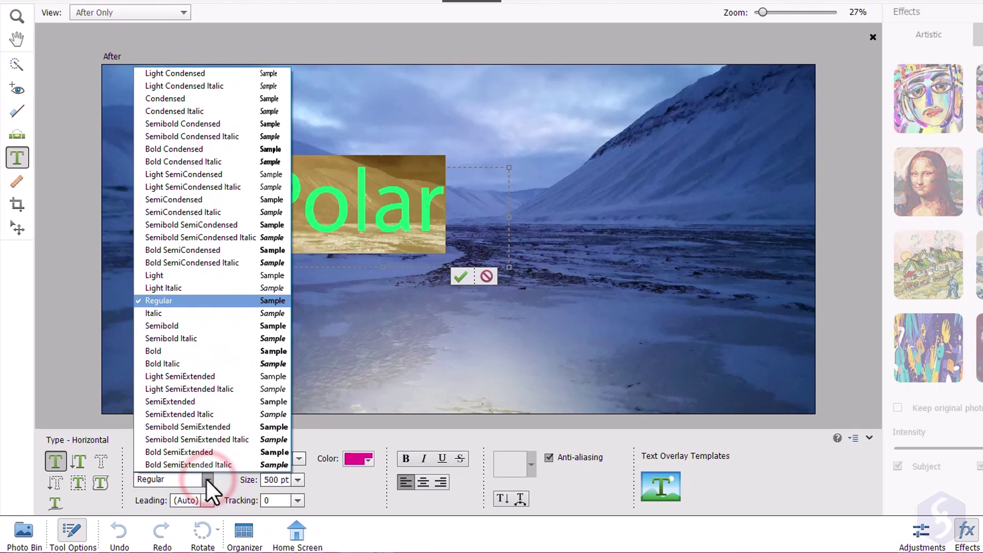
pyautogui.click(213, 363)
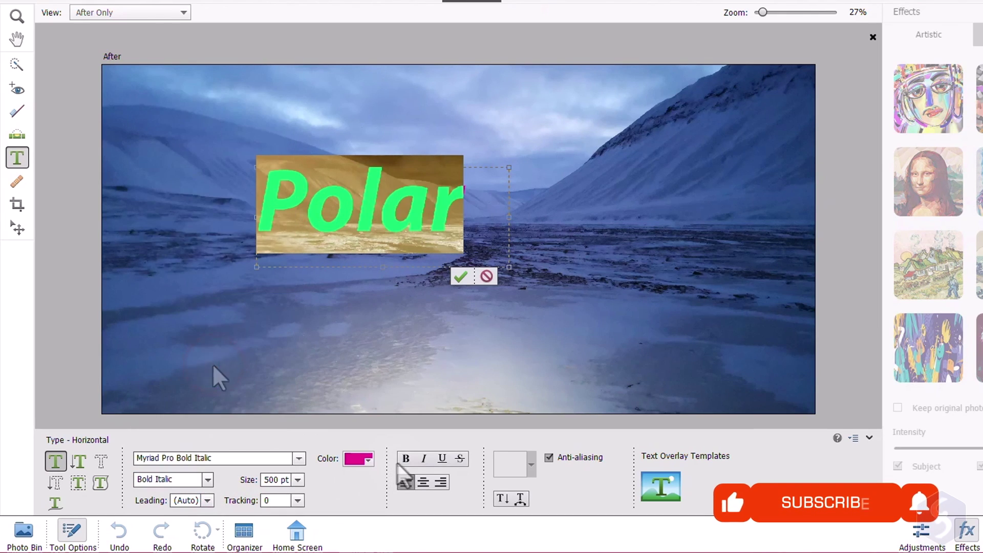
pyautogui.click(406, 458)
pyautogui.click(407, 458)
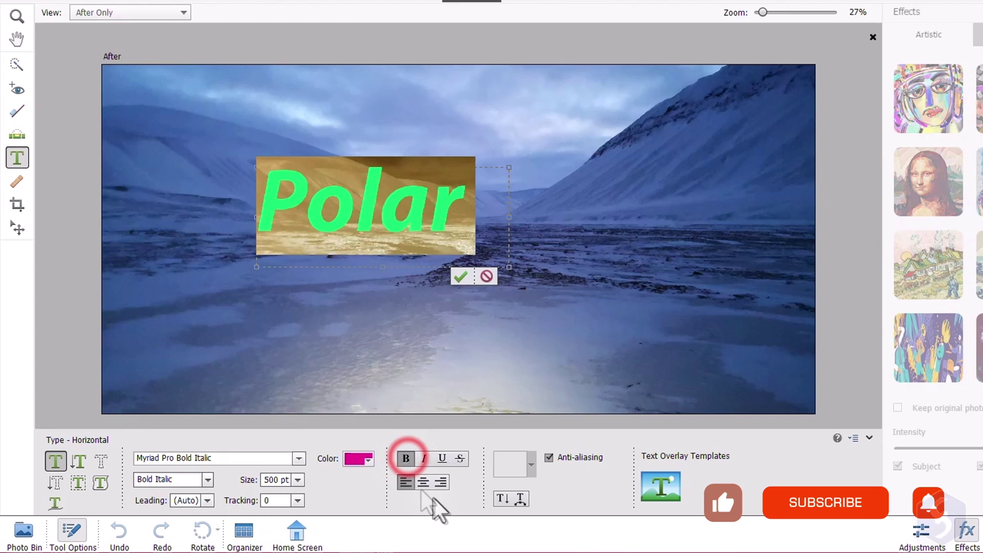
pyautogui.click(459, 277)
pyautogui.press('v')
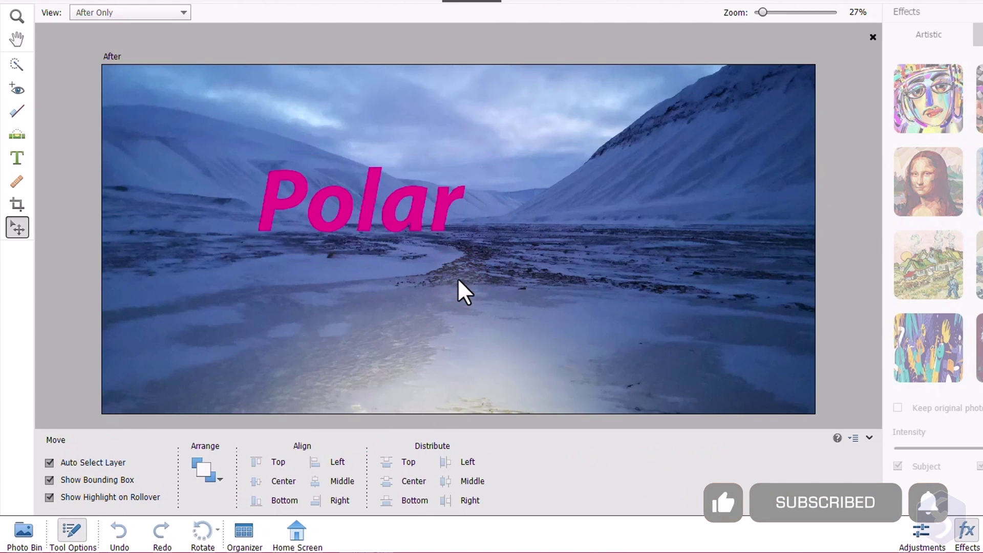
pyautogui.moveTo(379, 215); pyautogui.dragTo(483, 248)
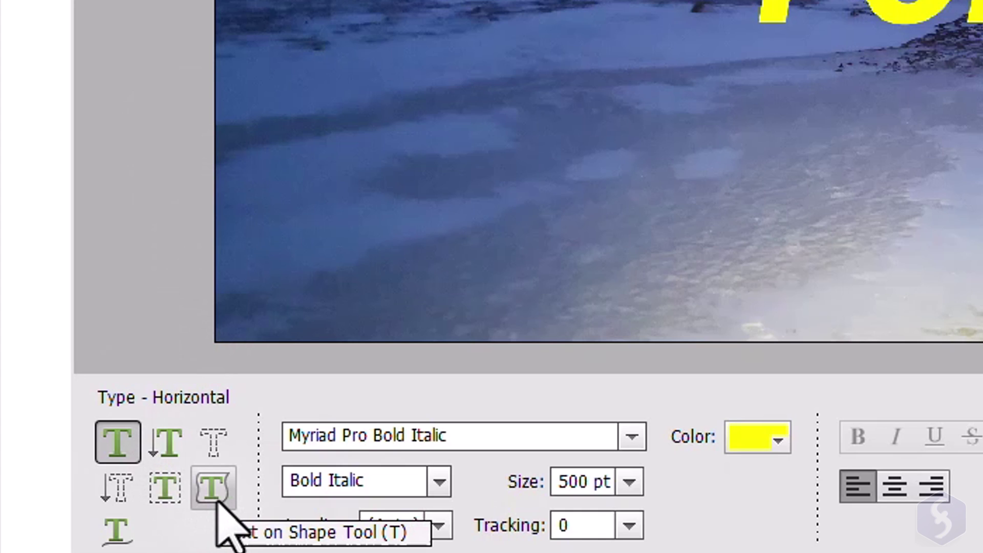
# Step: Try text along a heart shape drawn on the ice, reducing the font size to 50 pt
pyautogui.click(214, 492)
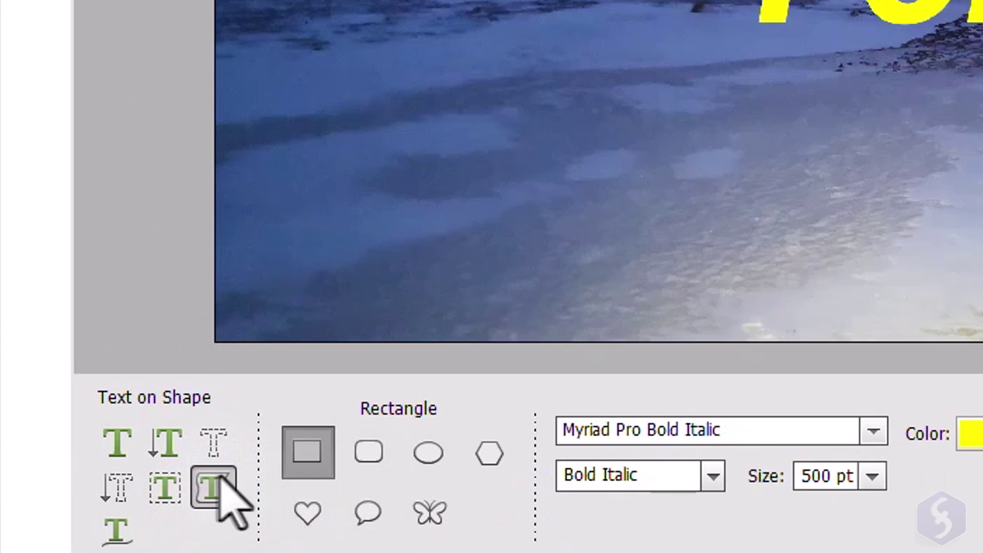
pyautogui.click(311, 517)
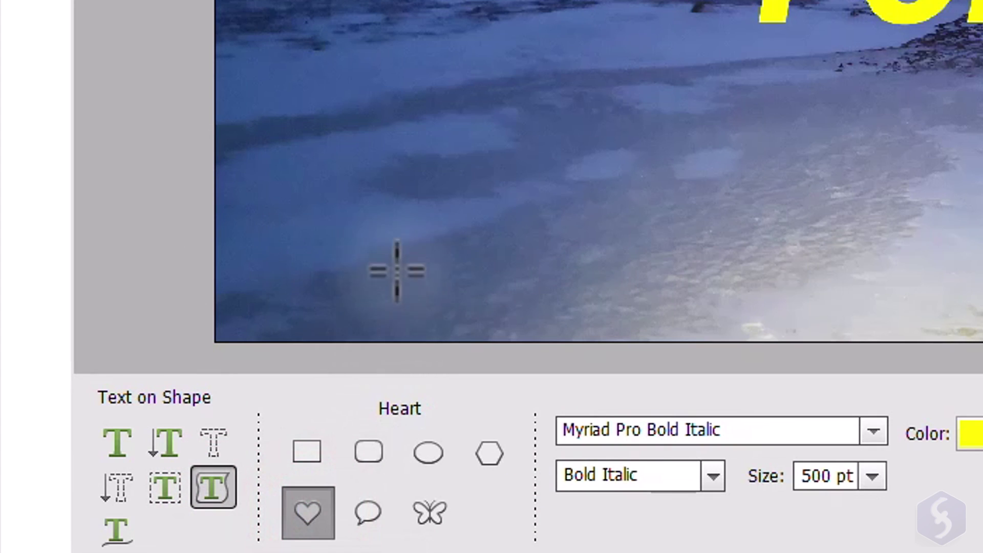
pyautogui.moveTo(388, 265); pyautogui.dragTo(647, 50)
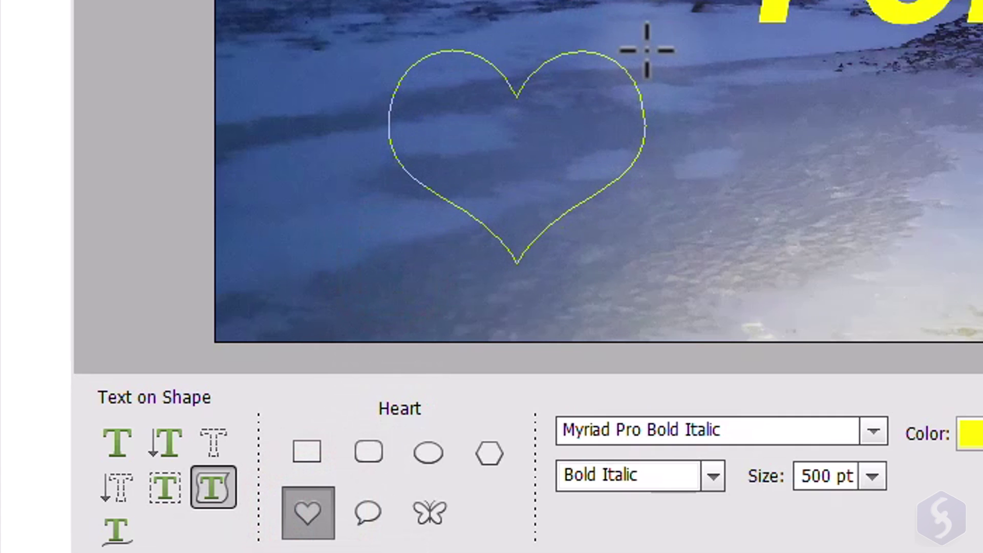
pyautogui.click(538, 72)
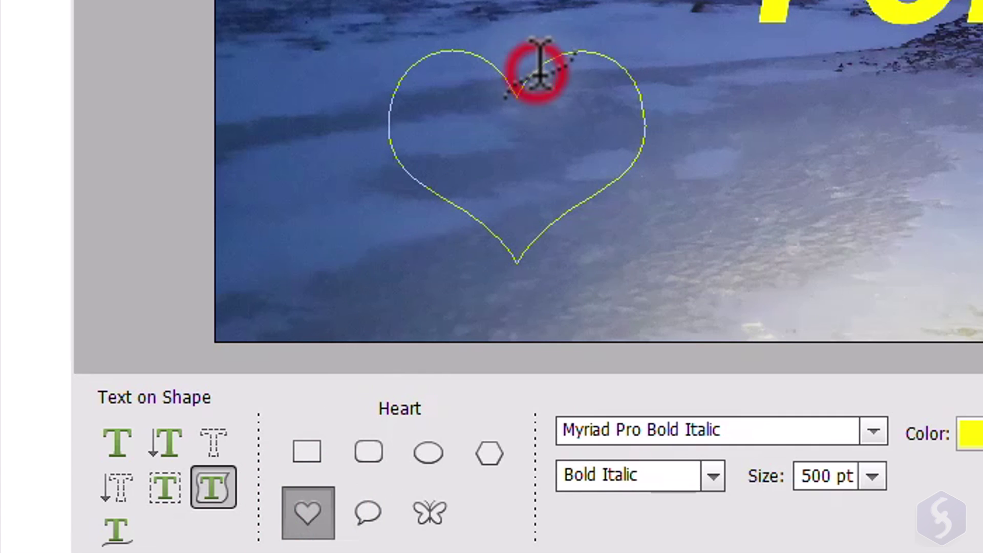
pyautogui.write('Lo')
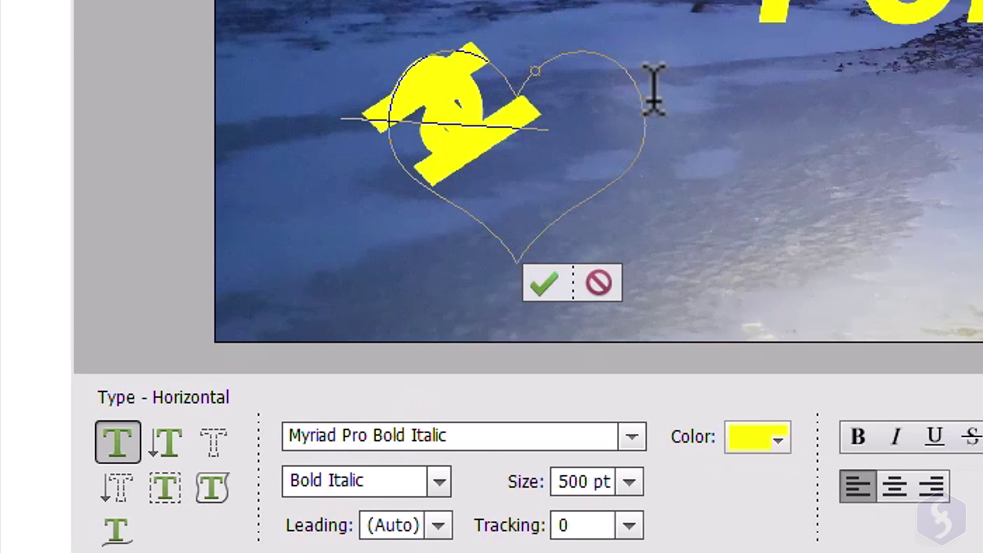
pyautogui.press('BackSpace')
pyautogui.press('BackSpace')
pyautogui.click(598, 481)
pyautogui.press('BackSpace')
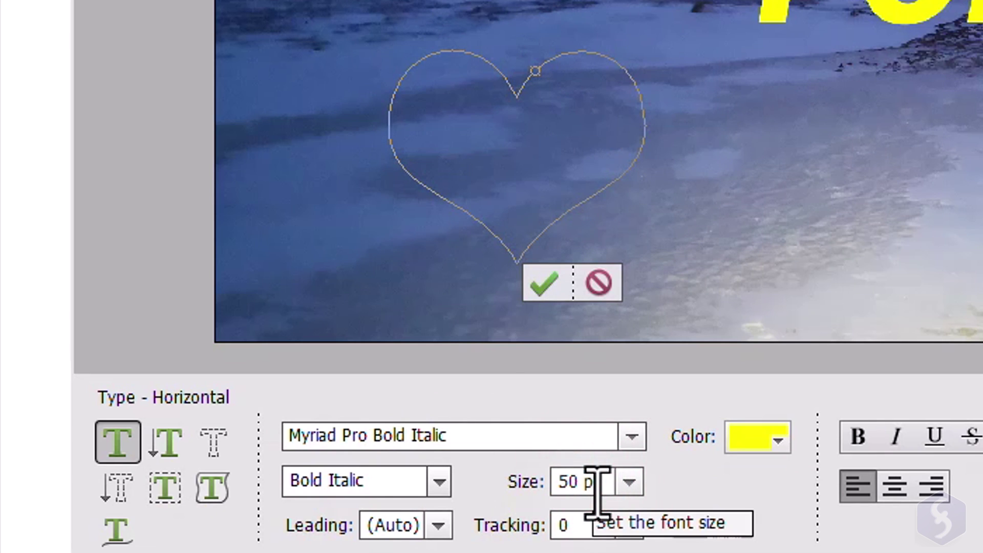
pyautogui.click(537, 74)
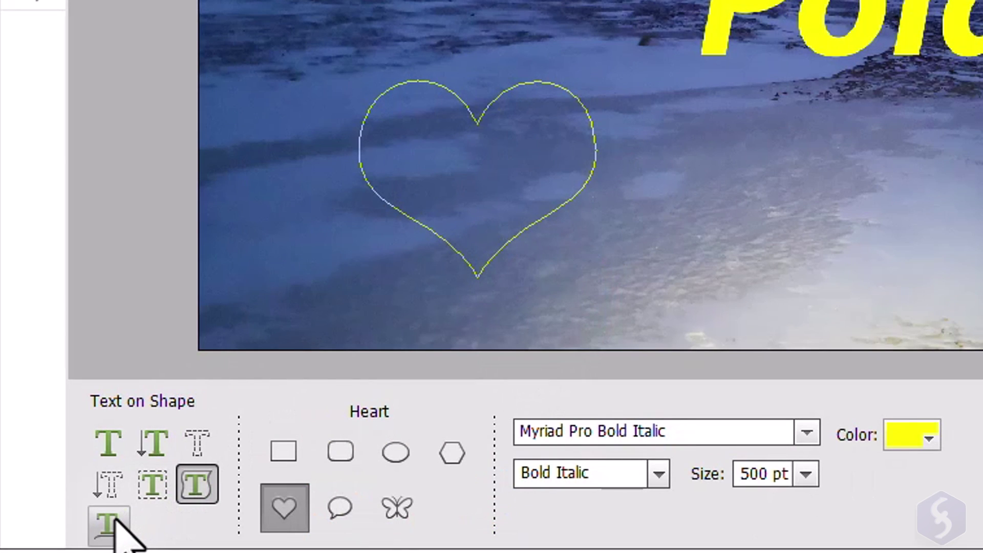
# Step: Draw a looping freehand path and type 'Hello there, this is truly amazing!' along it
pyautogui.click(114, 518)
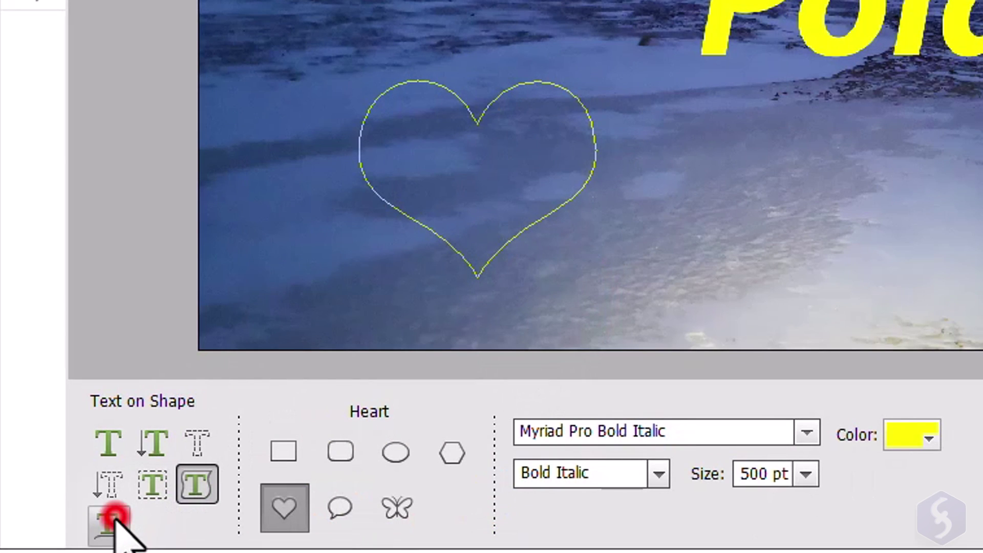
pyautogui.moveTo(288, 36)
pyautogui.mouseDown()
pyautogui.moveTo(288, 162)
pyautogui.moveTo(501, 195)
pyautogui.moveTo(445, 79)
pyautogui.moveTo(389, 222)
pyautogui.moveTo(633, 297)
pyautogui.moveTo(663, 276)
pyautogui.mouseUp()
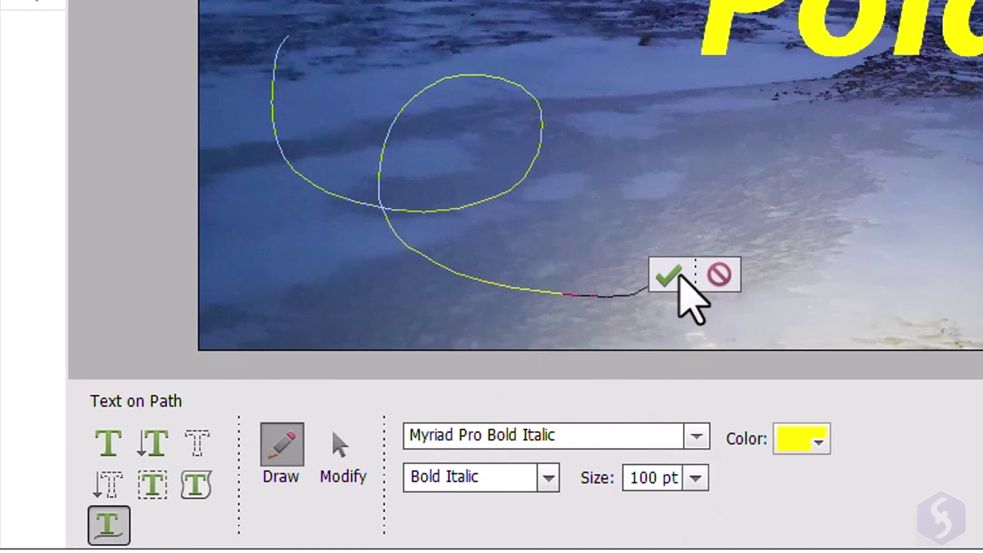
pyautogui.click(671, 274)
pyautogui.click(275, 134)
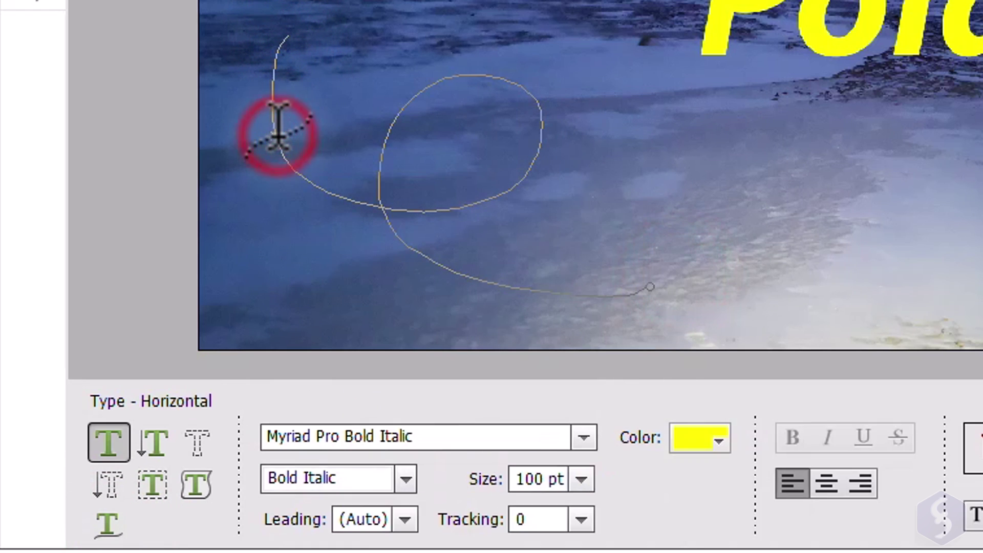
pyautogui.write('Hello there, this is trul')
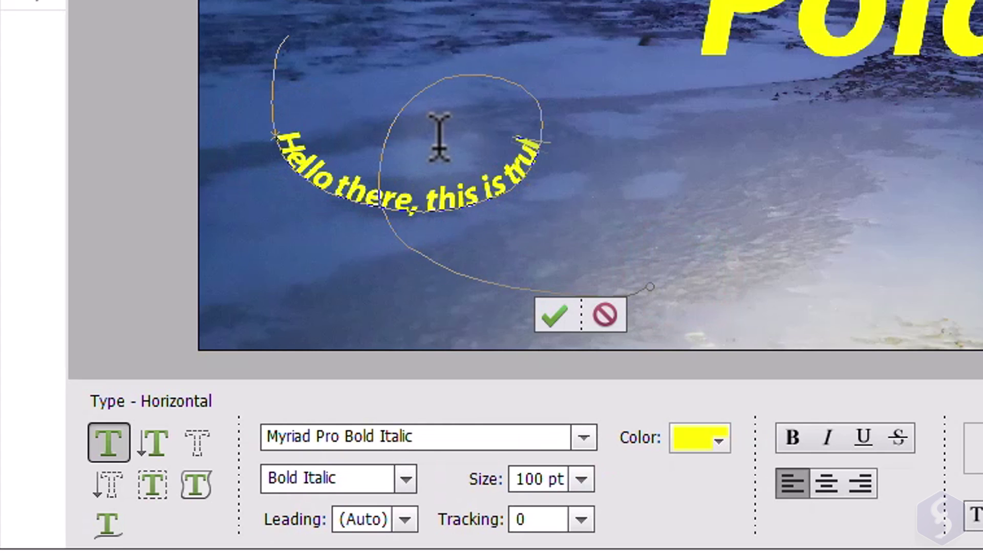
pyautogui.write('y amazing!!!!')
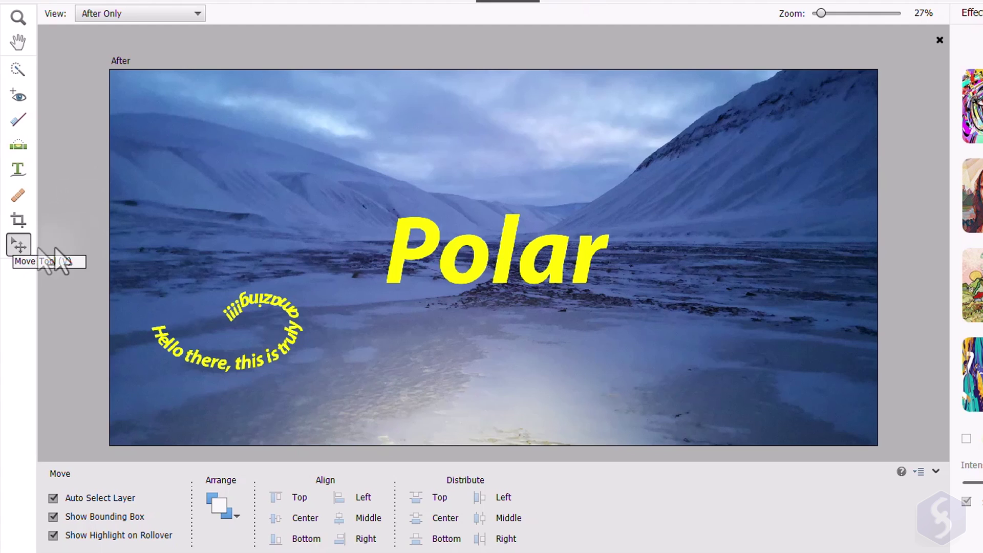
# Step: Reposition Polar and the curved text, then scale Polar down slightly and commit
pyautogui.moveTo(396, 242); pyautogui.dragTo(399, 194)
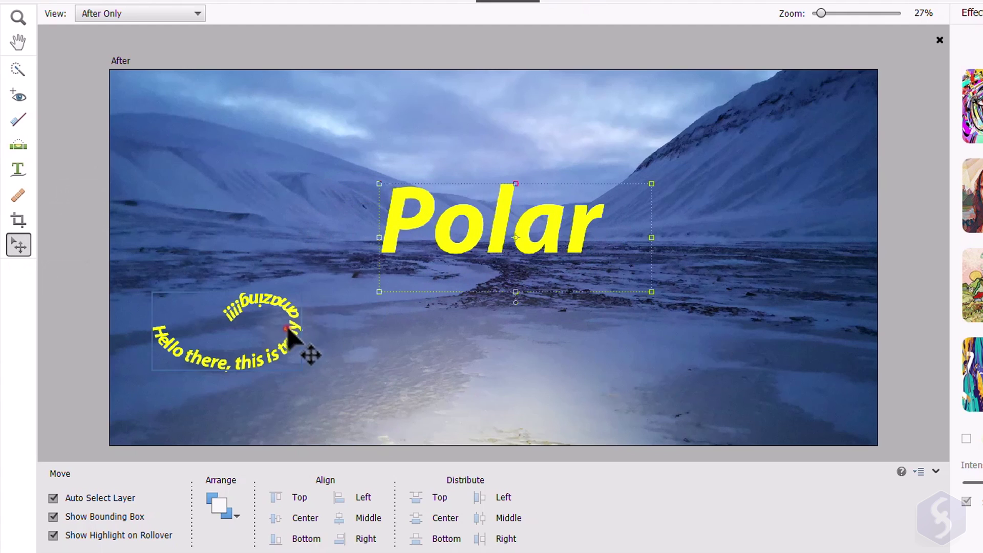
pyautogui.moveTo(307, 330); pyautogui.dragTo(297, 329)
pyautogui.click(453, 238)
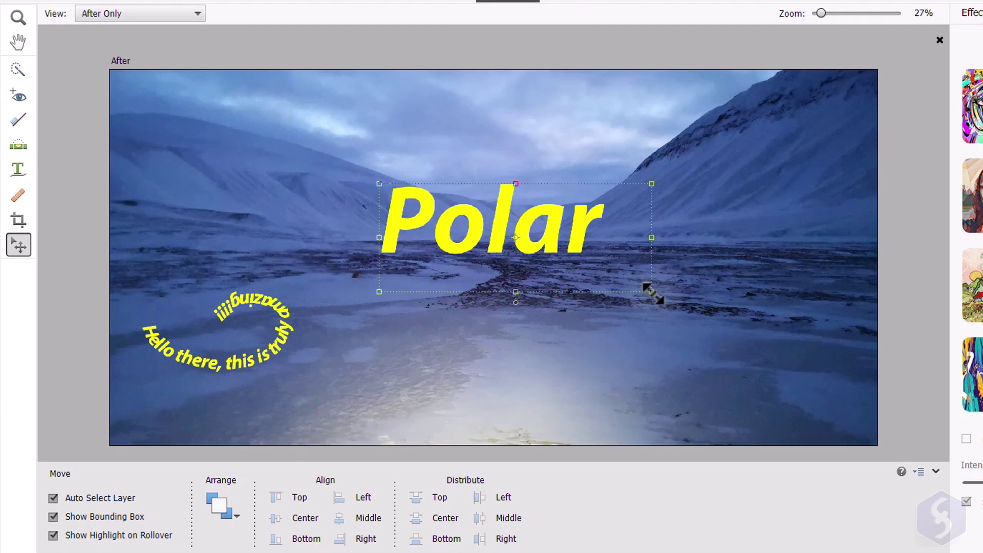
pyautogui.moveTo(649, 290)
pyautogui.mouseDown()
pyautogui.moveTo(588, 250)
pyautogui.moveTo(631, 281)
pyautogui.mouseUp()
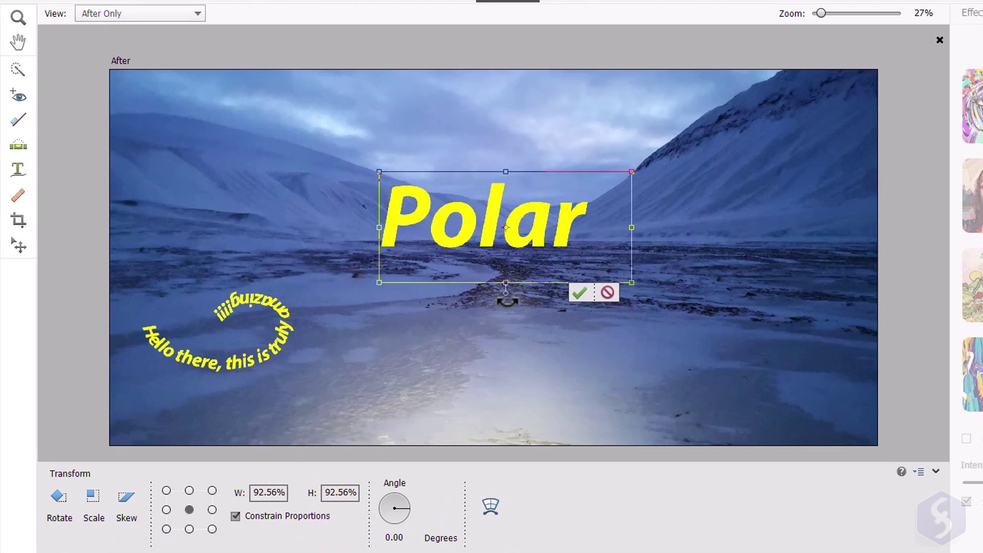
pyautogui.moveTo(508, 301)
pyautogui.mouseDown()
pyautogui.moveTo(476, 301)
pyautogui.moveTo(537, 290)
pyautogui.moveTo(509, 309)
pyautogui.mouseUp()
pyautogui.doubleClick(512, 243)
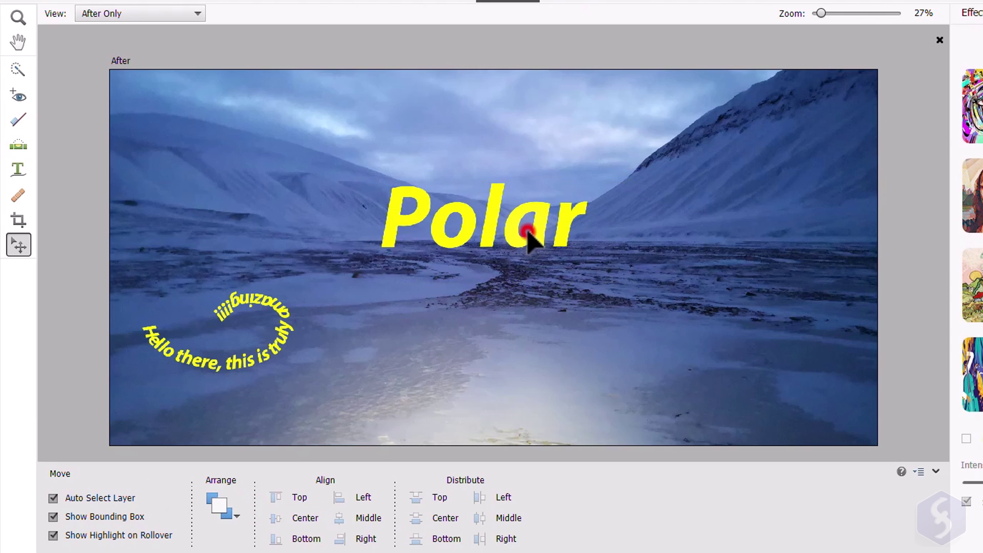
# Step: Reopen Polar for text editing, selecting and then deselecting the letters 'ola'
pyautogui.doubleClick(528, 234)
pyautogui.click(503, 226)
pyautogui.moveTo(431, 224); pyautogui.dragTo(549, 226)
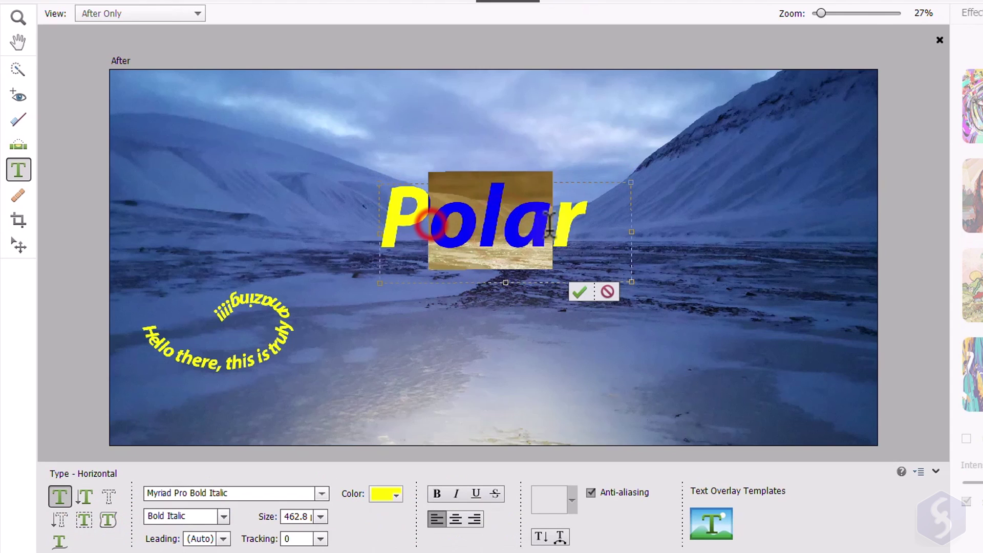
pyautogui.click(582, 231)
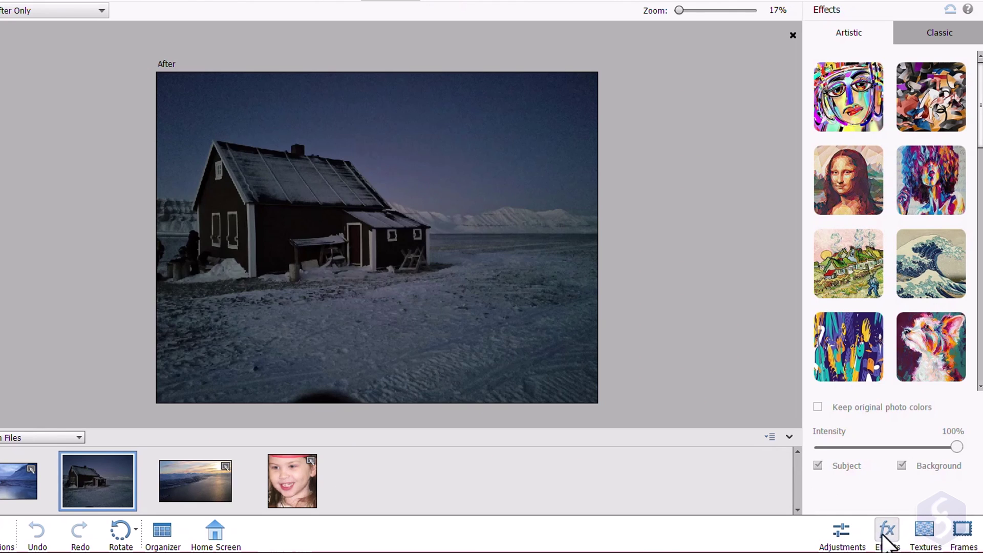
# Step: Browse the Adjustments, Effects, Textures and Frames panels, ending back on Adjustments
pyautogui.click(840, 537)
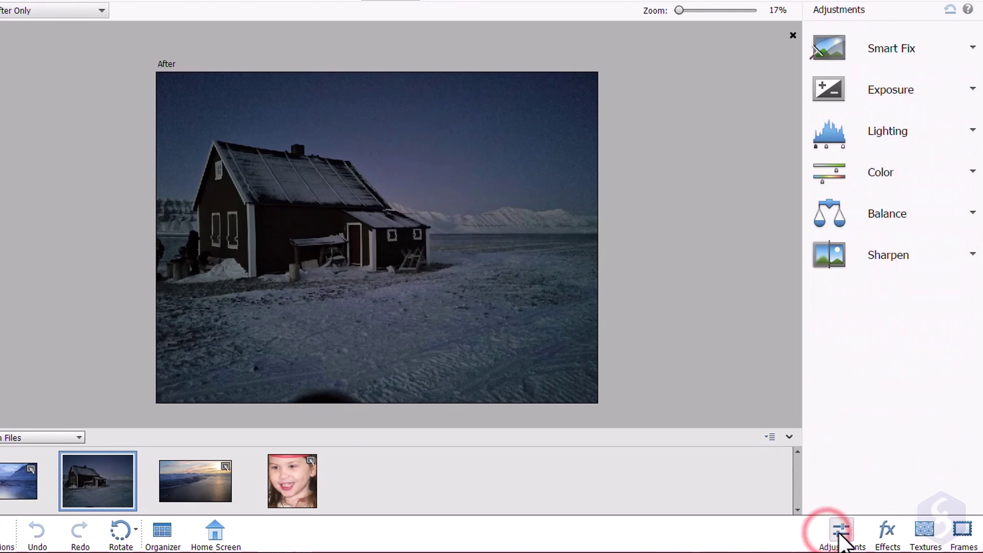
pyautogui.click(888, 535)
pyautogui.click(925, 533)
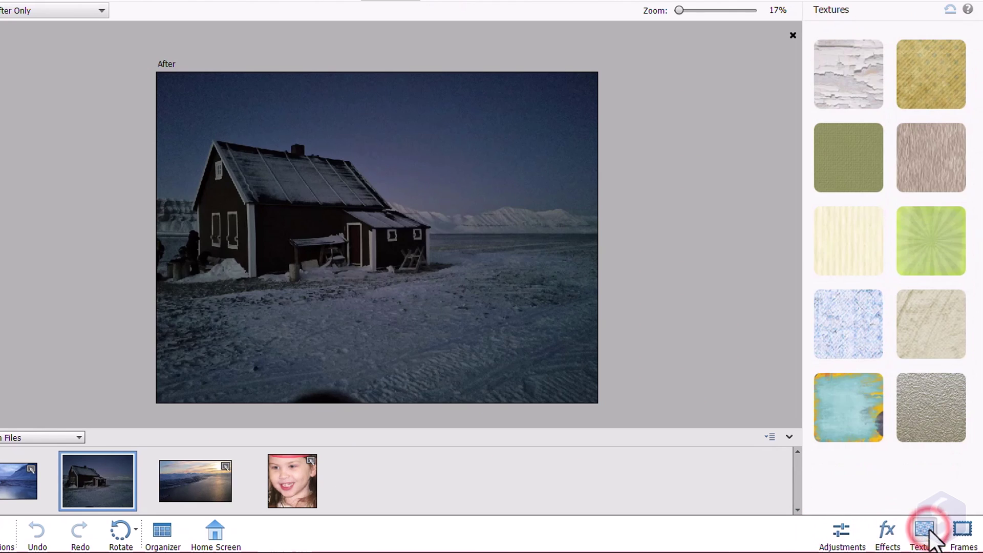
pyautogui.click(962, 534)
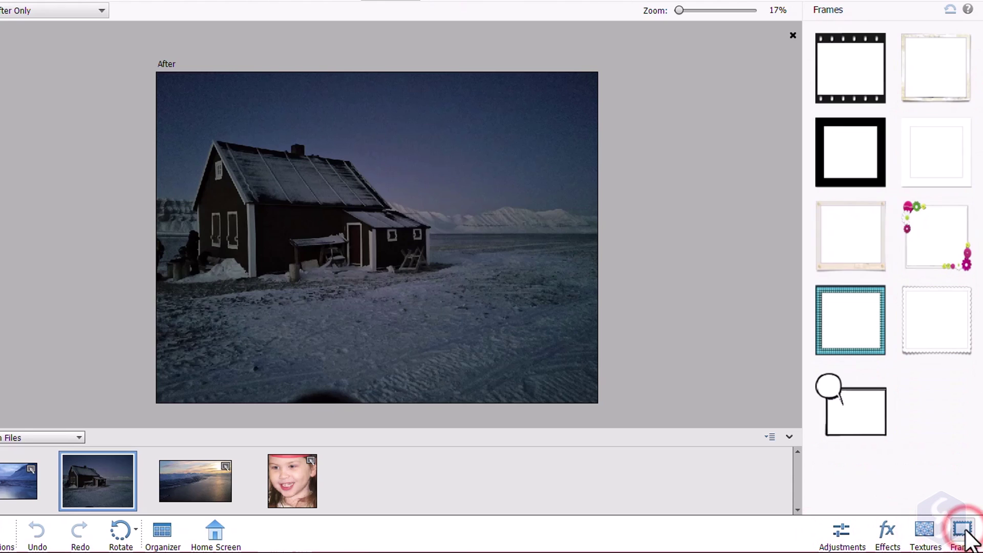
pyautogui.click(841, 535)
# Step: Raise exposure to 3, undo it, and reset exposure to 0
pyautogui.click(892, 93)
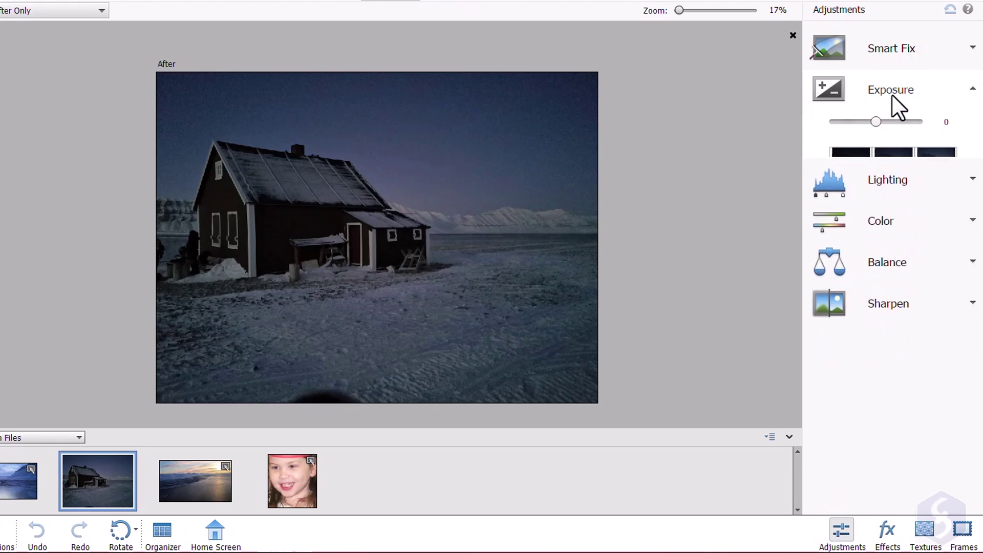
pyautogui.moveTo(876, 120); pyautogui.dragTo(902, 119)
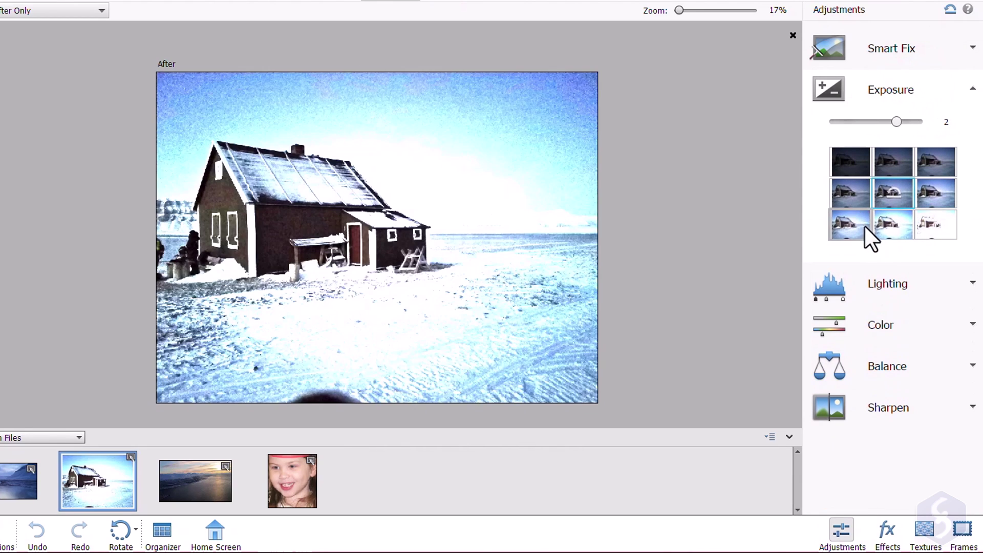
pyautogui.click(891, 233)
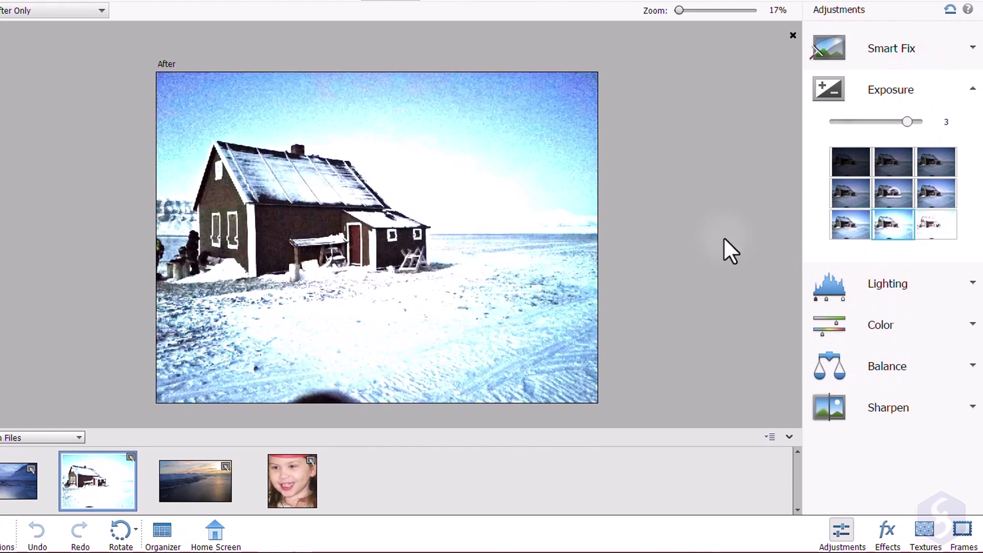
pyautogui.hotkey('ctrl', 'z')
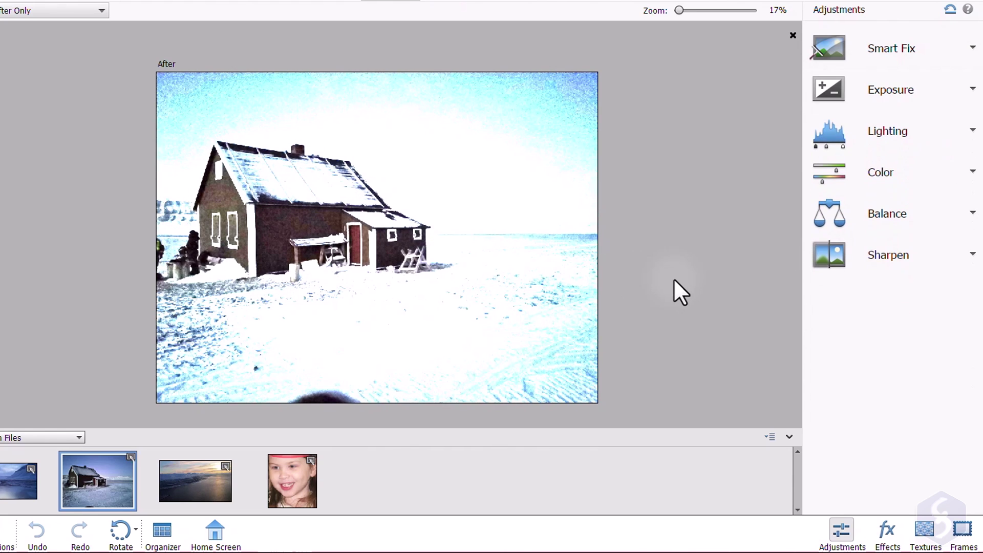
pyautogui.click(917, 97)
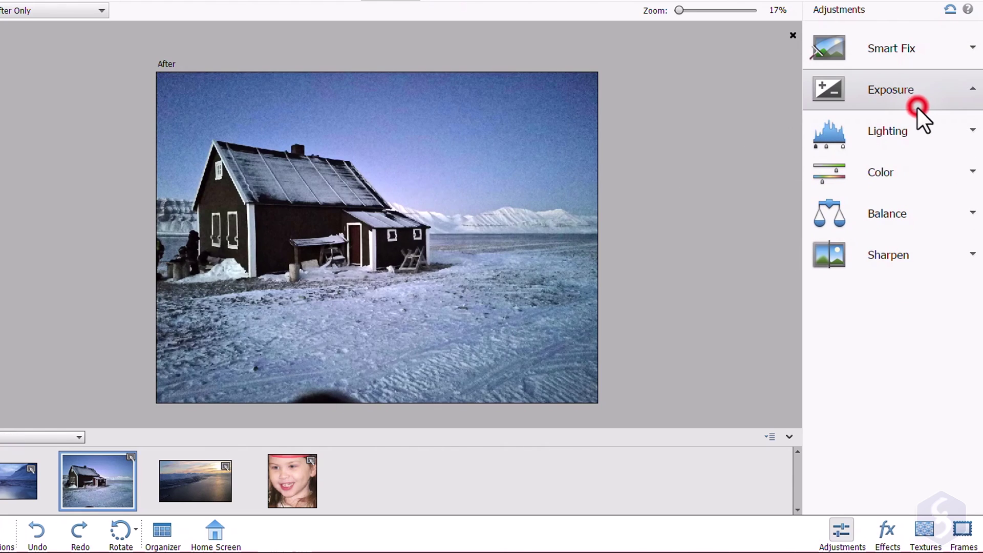
pyautogui.click(899, 194)
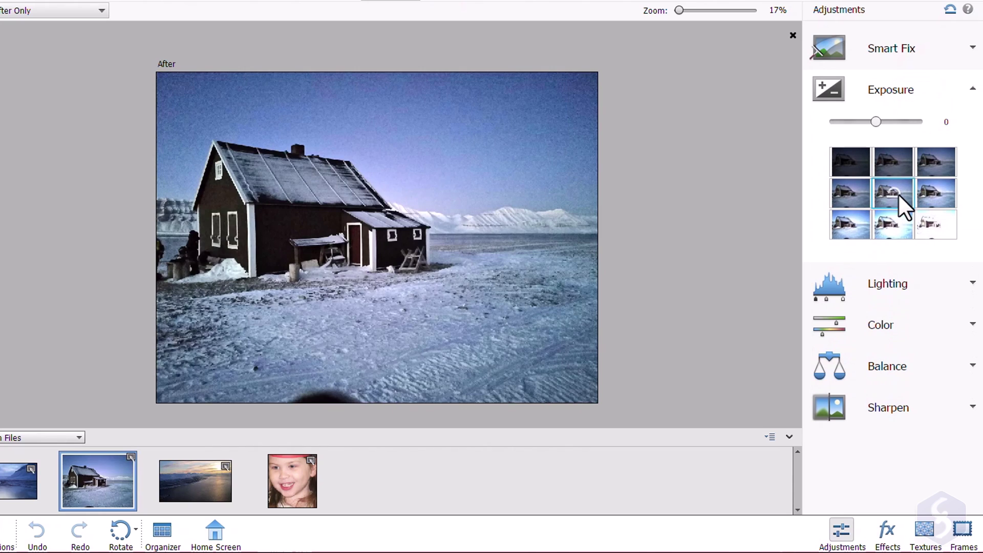
# Step: Apply a Smart Fix of 41 to the snowy house photo
pyautogui.click(845, 50)
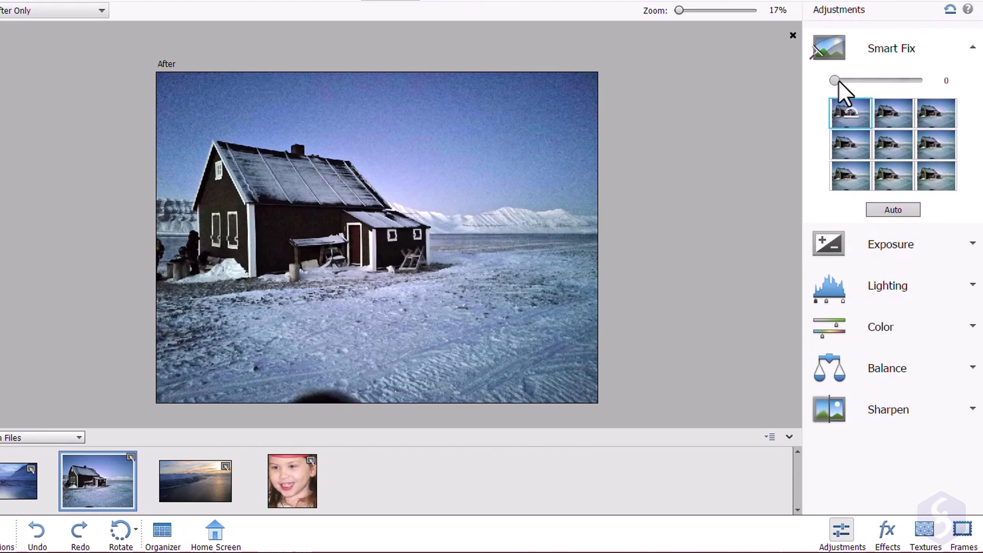
pyautogui.moveTo(836, 81); pyautogui.dragTo(869, 79)
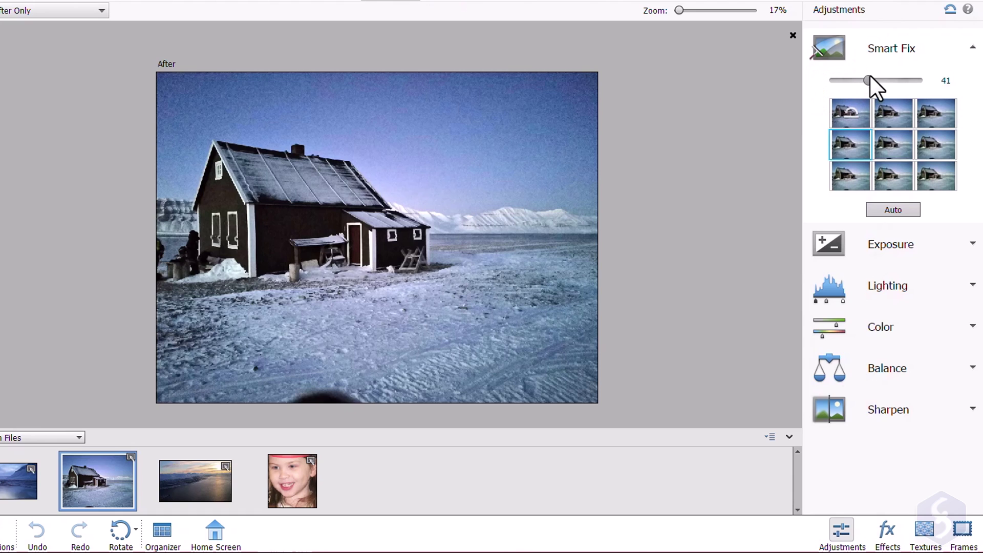
pyautogui.click(895, 251)
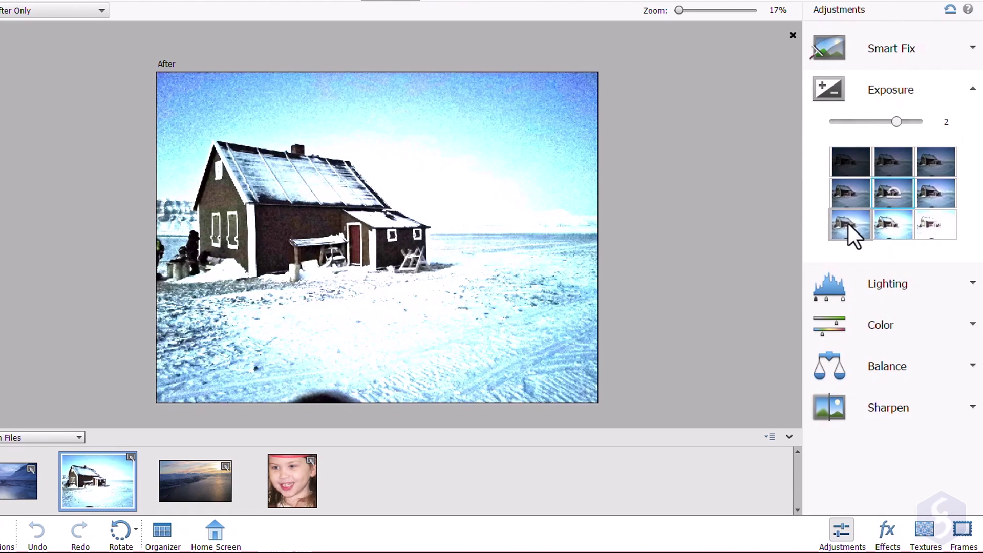
# Step: Lighten the shadows with a middle Shadows variant, then view the Midtones and Highlights tabs
pyautogui.click(885, 276)
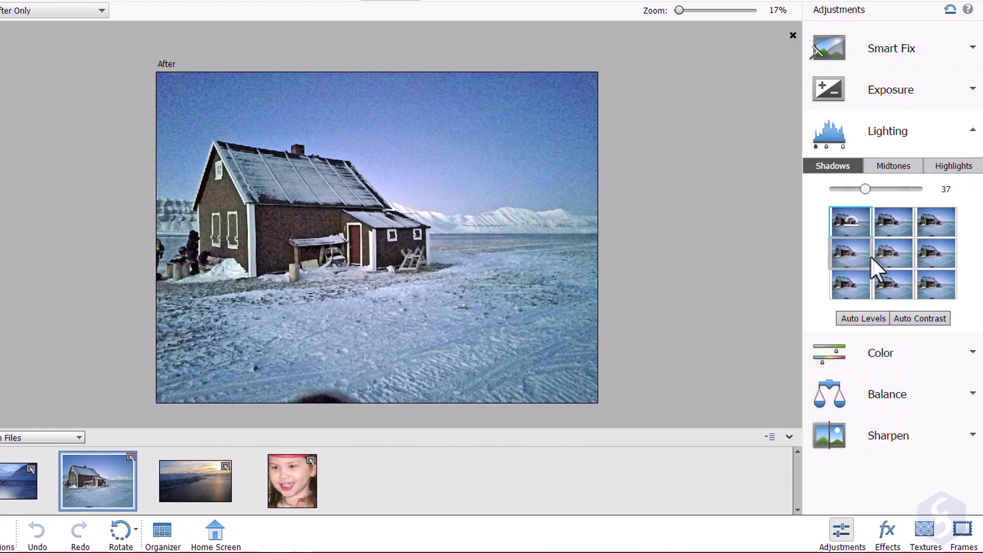
pyautogui.click(882, 257)
pyautogui.click(908, 166)
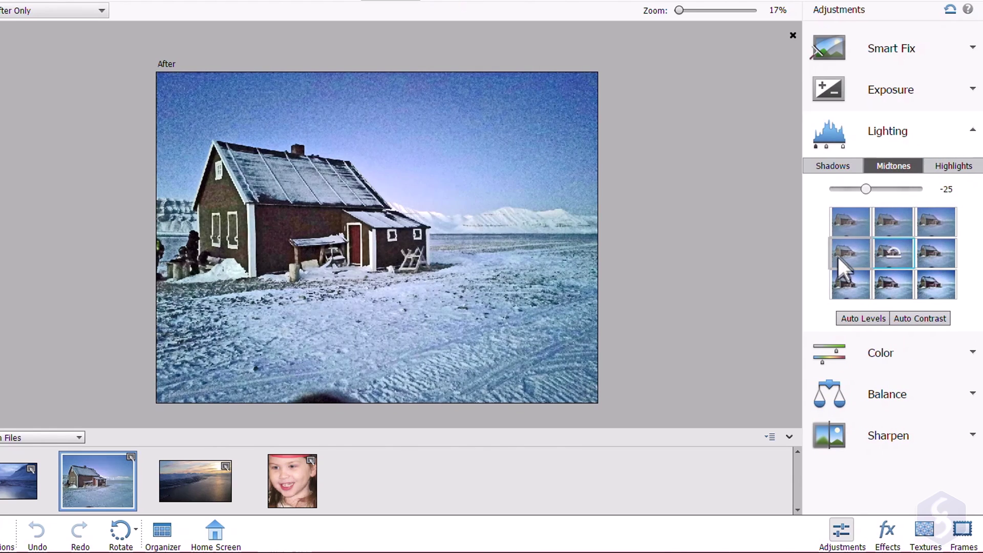
pyautogui.click(953, 165)
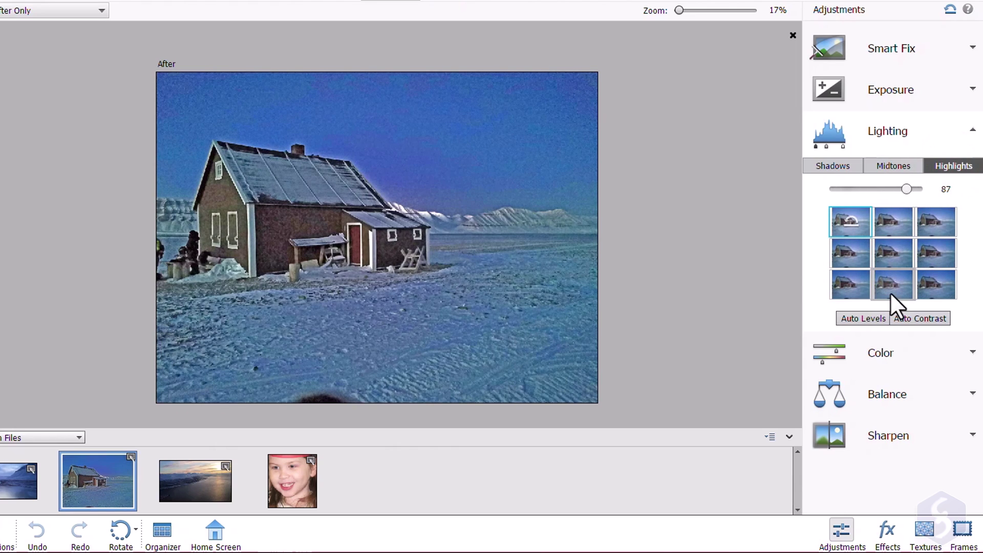
# Step: Explore the Color adjustment's Hue, Vibrance and Tint tabs, then expand Sharpen
pyautogui.click(916, 136)
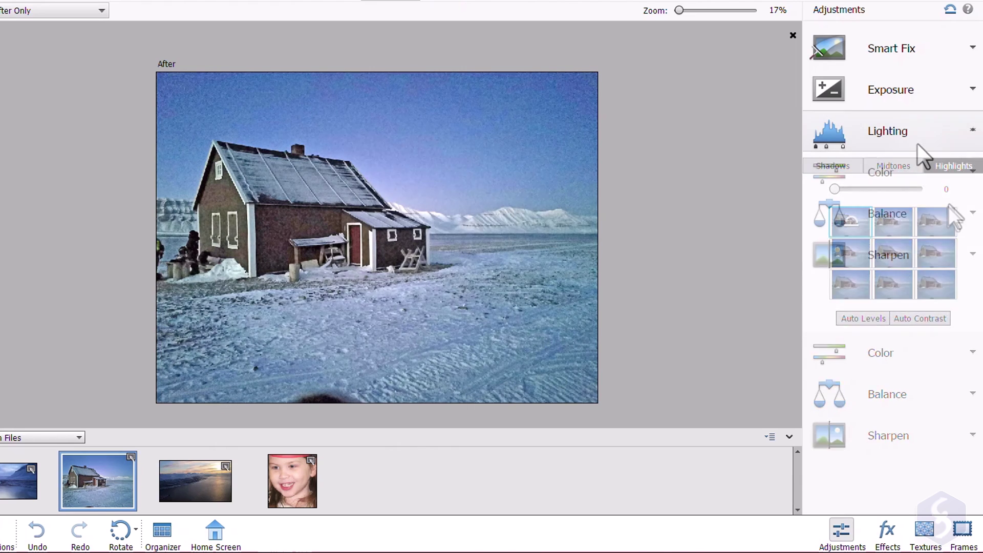
pyautogui.click(902, 177)
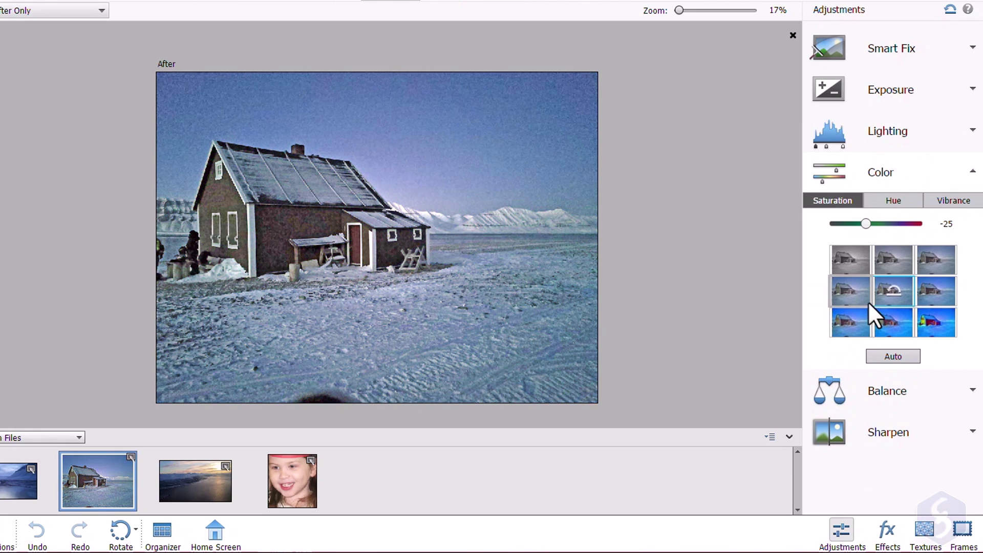
pyautogui.click(902, 197)
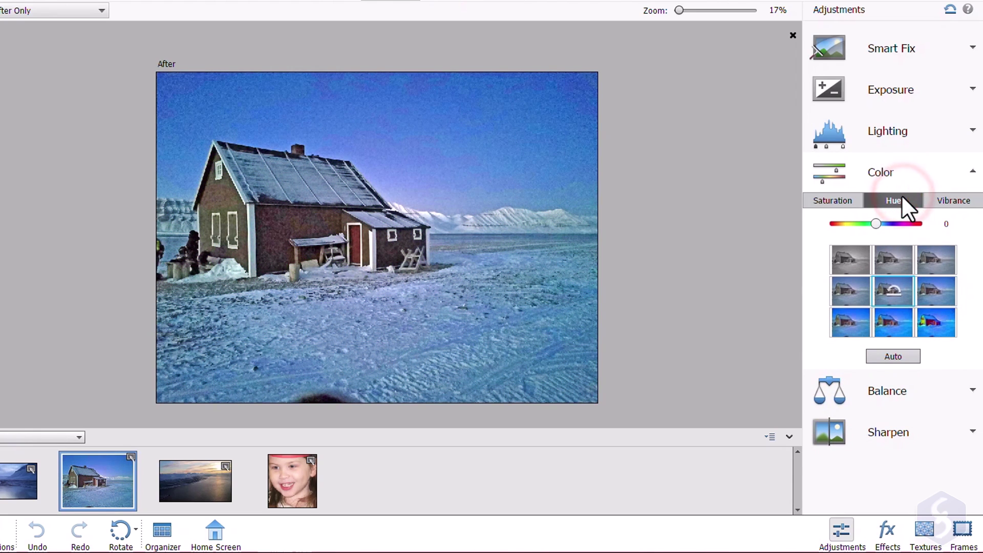
pyautogui.click(951, 201)
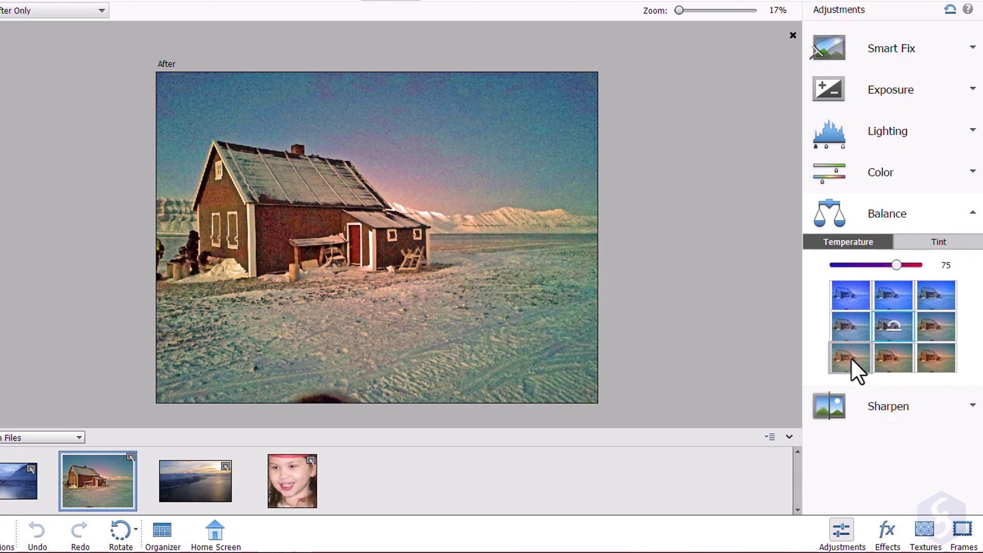
pyautogui.click(924, 239)
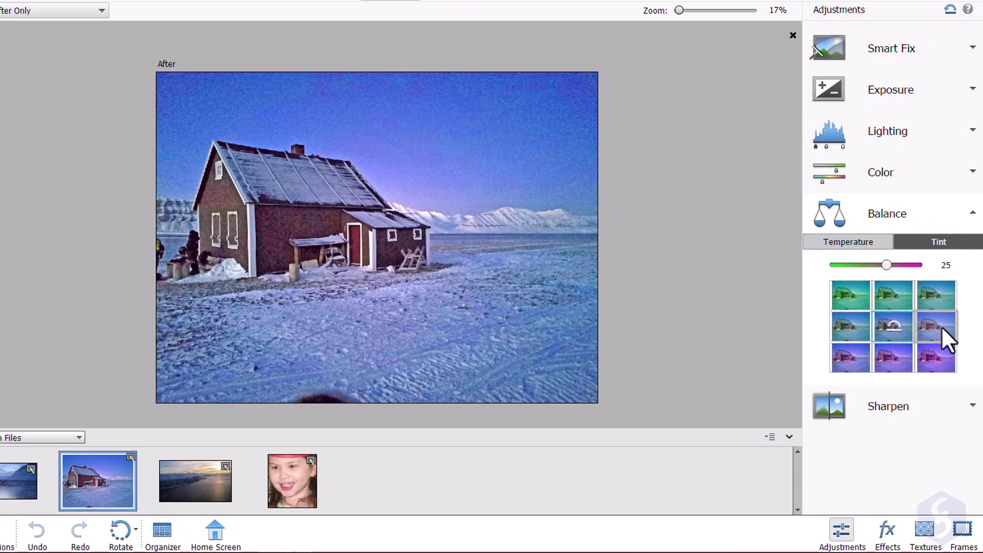
pyautogui.click(877, 404)
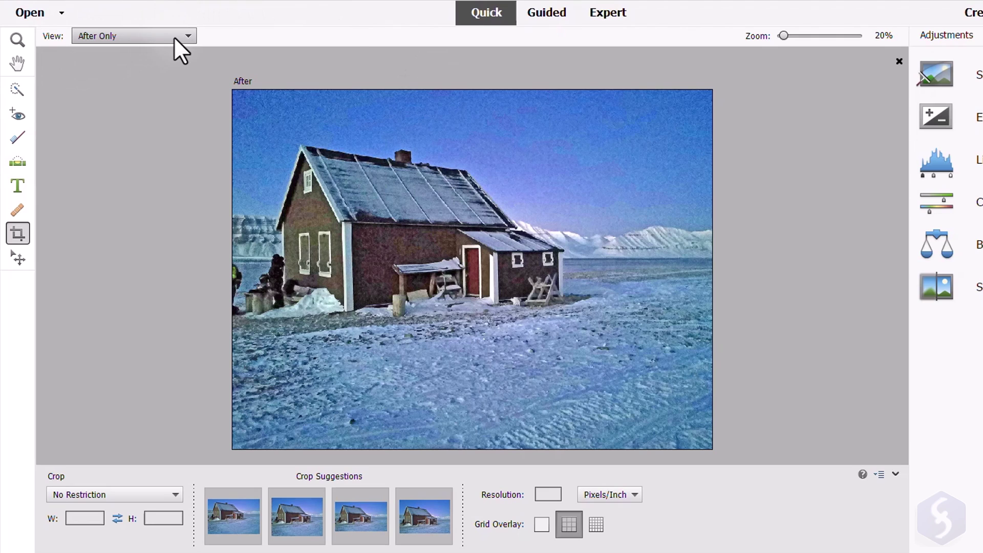
pyautogui.click(174, 36)
pyautogui.click(152, 72)
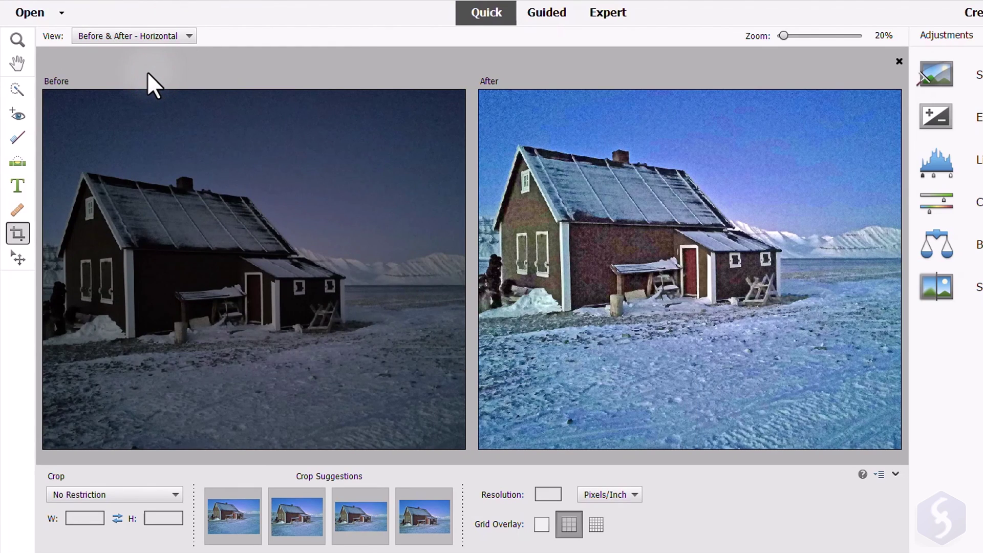
pyautogui.click(171, 36)
pyautogui.click(160, 80)
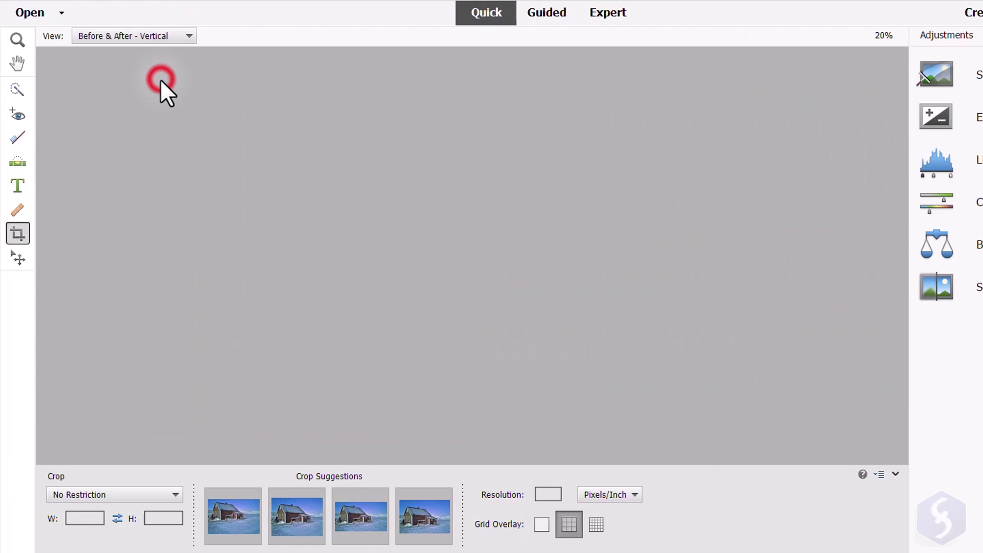
pyautogui.click(151, 36)
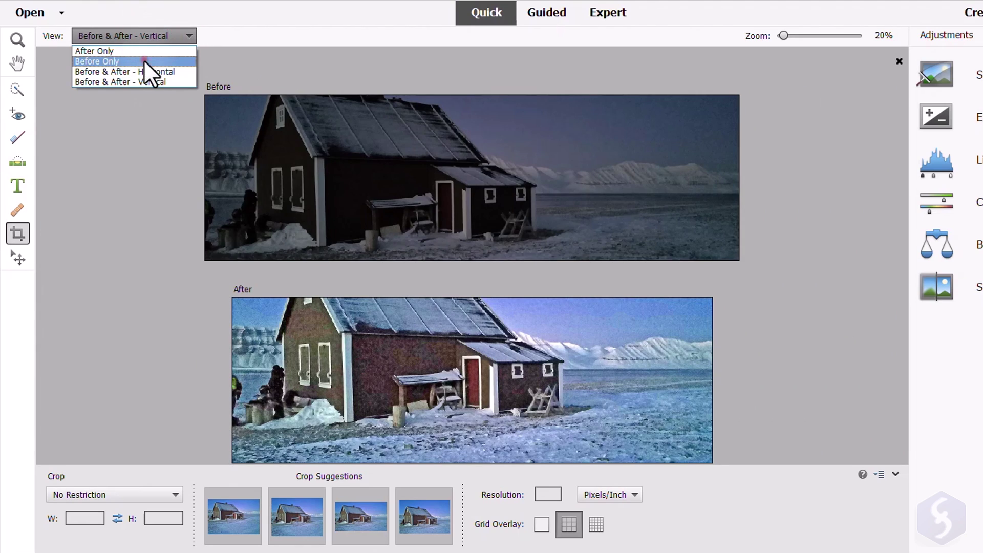
pyautogui.click(144, 60)
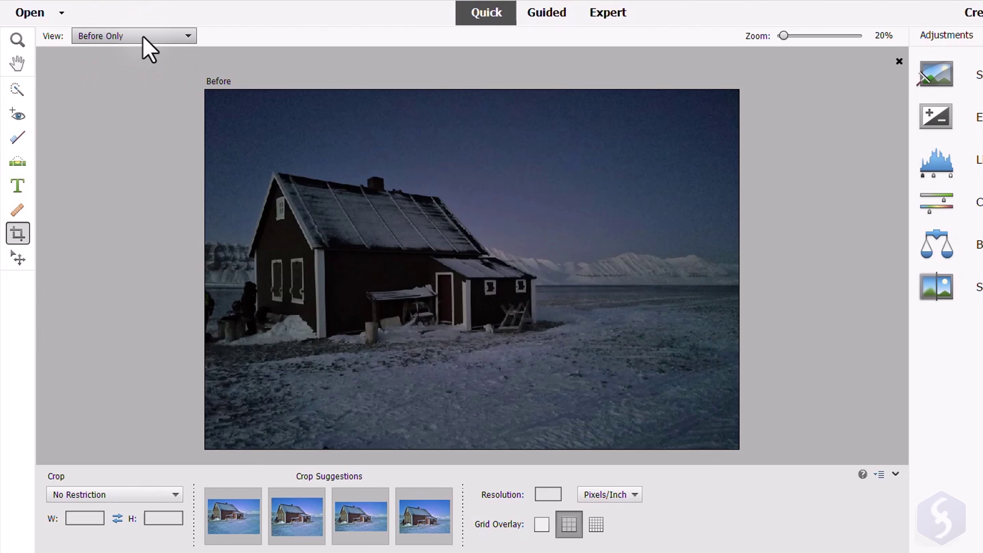
pyautogui.click(144, 36)
pyautogui.click(139, 50)
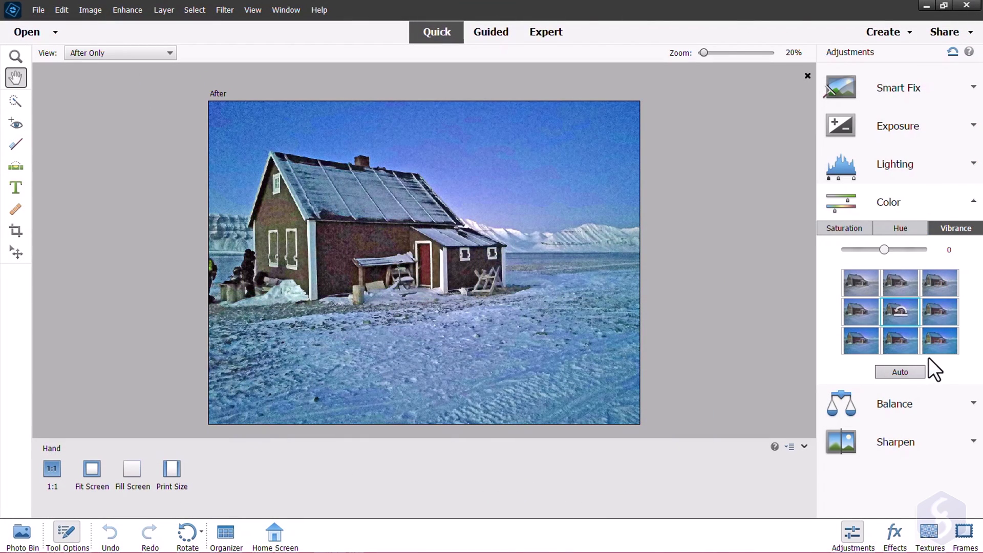
# Step: Paint a selection over the house's left side and roof with the Selection Brush
pyautogui.press('a')
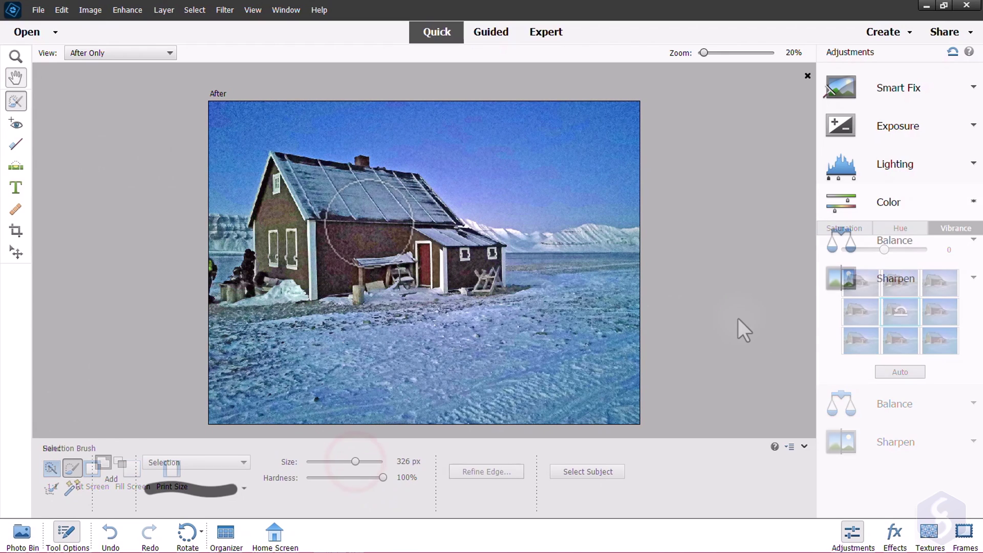
pyautogui.moveTo(317, 199)
pyautogui.mouseDown()
pyautogui.moveTo(307, 251)
pyautogui.moveTo(439, 281)
pyautogui.moveTo(478, 246)
pyautogui.moveTo(381, 245)
pyautogui.mouseUp()
pyautogui.moveTo(353, 207)
pyautogui.mouseDown()
pyautogui.moveTo(365, 179)
pyautogui.moveTo(415, 189)
pyautogui.mouseUp()
# Step: Apply the Pastoral artistic effect to the photo from the Effects panel
pyautogui.click(950, 205)
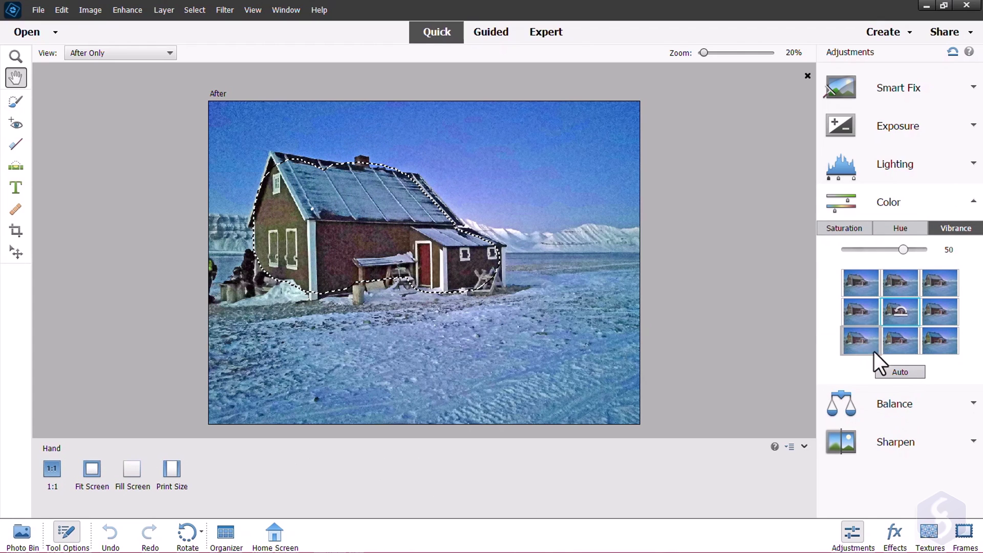
pyautogui.click(932, 287)
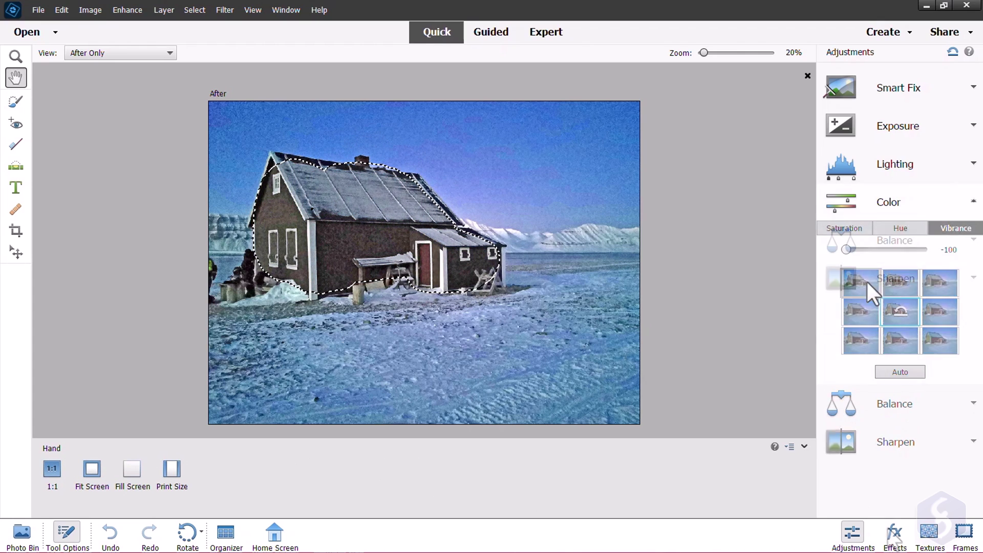
pyautogui.click(895, 535)
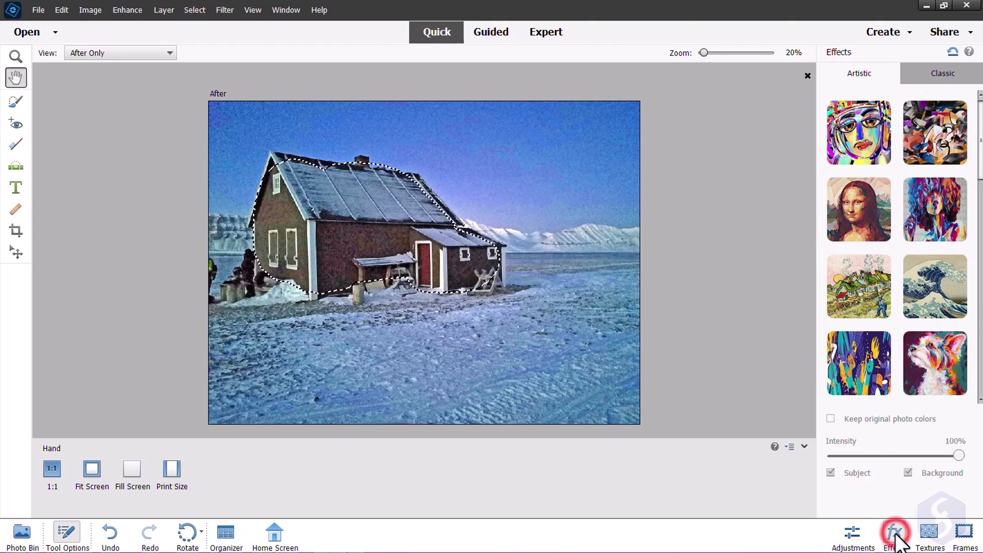
pyautogui.click(881, 281)
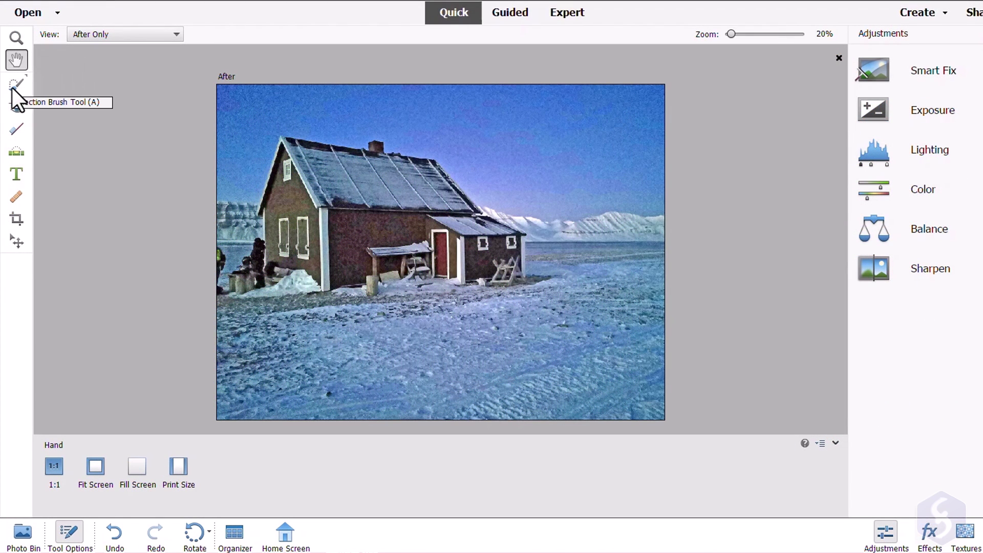
# Step: Try Quick Selection and Selection Brush selections on the foreground snow, clearing each with Ctrl+D
pyautogui.click(12, 88)
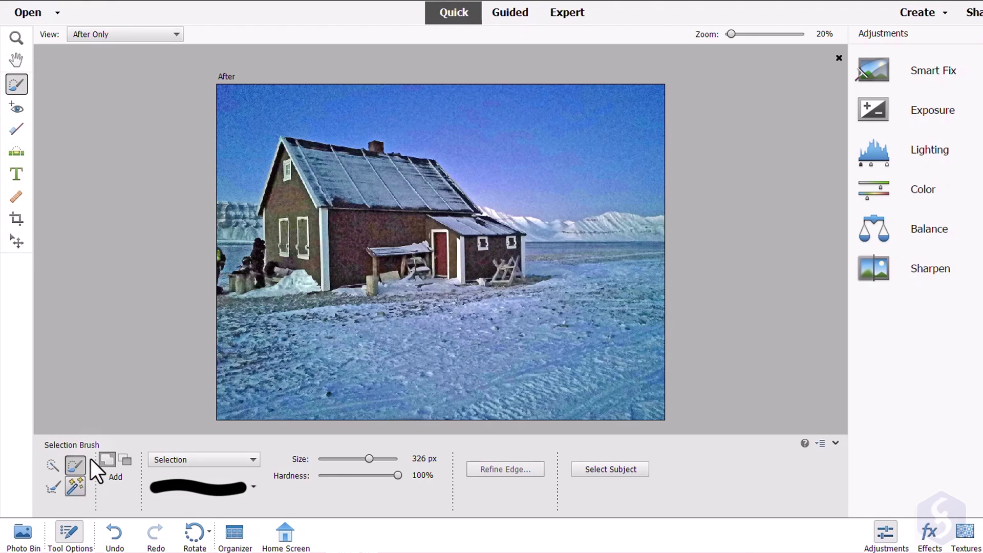
pyautogui.click(50, 463)
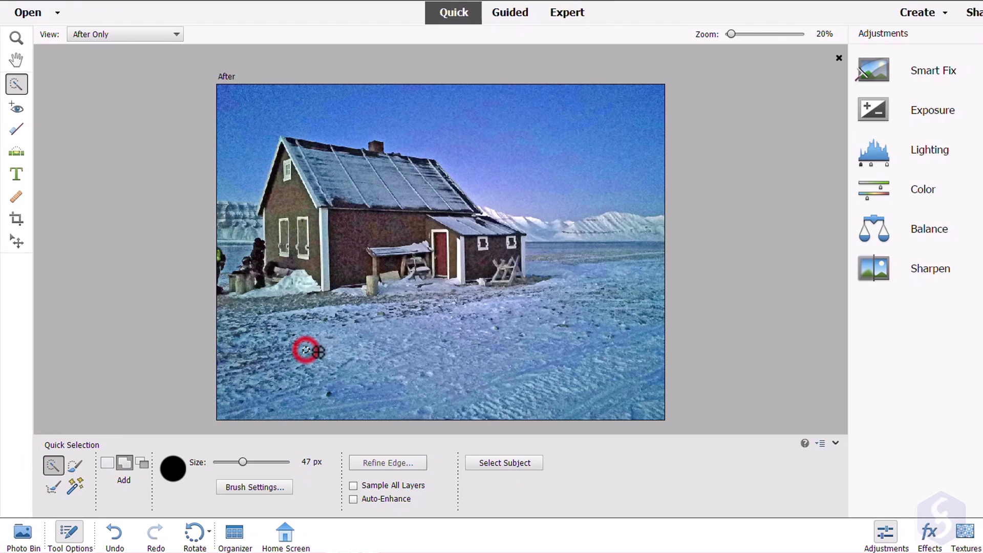
pyautogui.moveTo(318, 352)
pyautogui.mouseDown()
pyautogui.moveTo(457, 339)
pyautogui.moveTo(613, 363)
pyautogui.moveTo(541, 374)
pyautogui.moveTo(276, 376)
pyautogui.mouseUp()
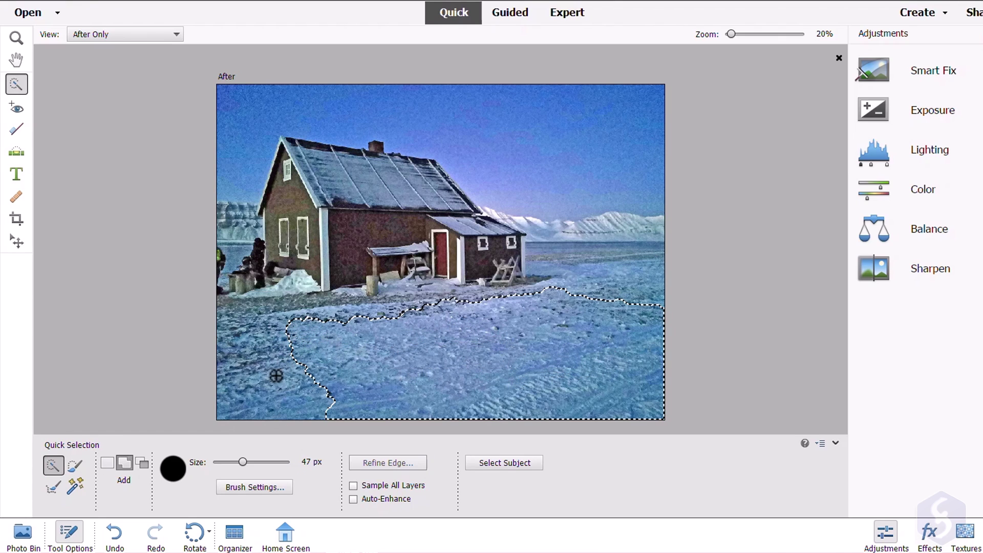
pyautogui.hotkey('ctrl', 'd')
pyautogui.click(79, 465)
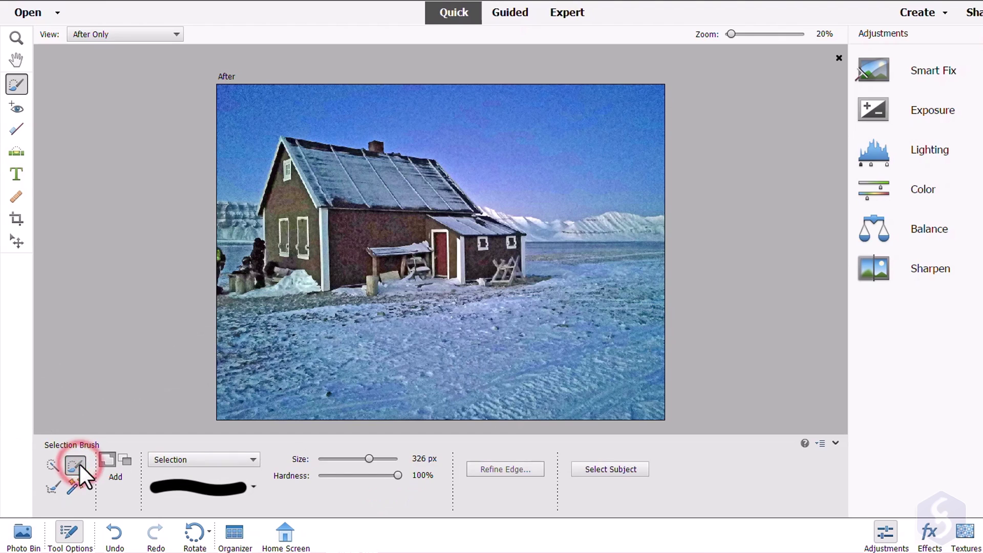
pyautogui.moveTo(253, 362)
pyautogui.mouseDown()
pyautogui.moveTo(284, 341)
pyautogui.moveTo(321, 348)
pyautogui.moveTo(355, 376)
pyautogui.moveTo(438, 331)
pyautogui.moveTo(510, 376)
pyautogui.moveTo(593, 355)
pyautogui.moveTo(565, 296)
pyautogui.mouseUp()
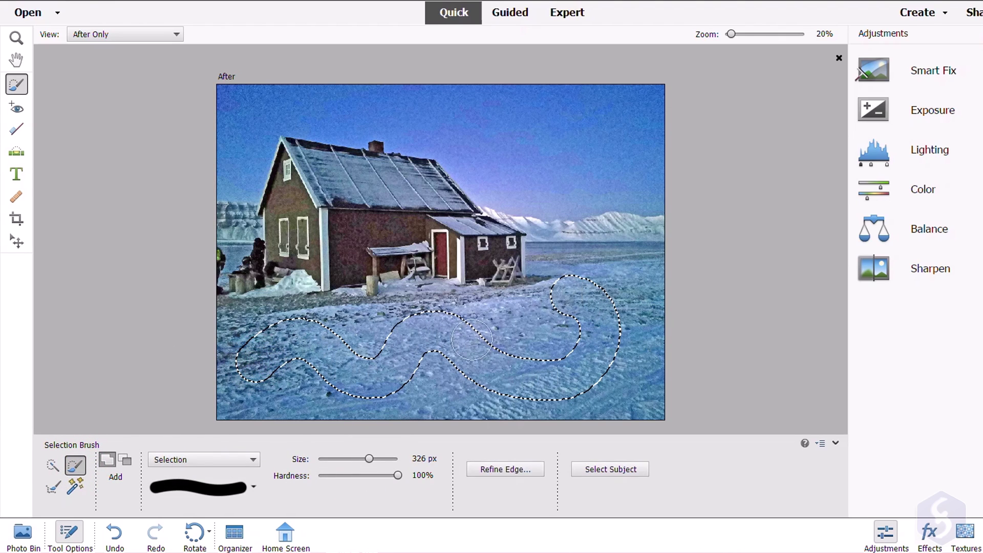
pyautogui.hotkey('ctrl', 'd')
# Step: Auto-select the house by boxing it, then clear the selection
pyautogui.click(73, 489)
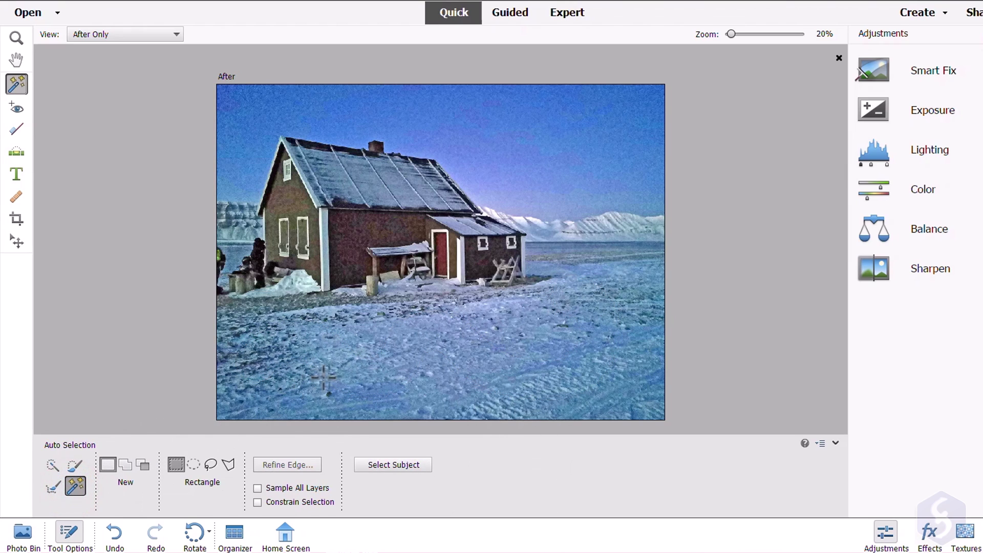
pyautogui.moveTo(537, 132); pyautogui.dragTo(239, 310)
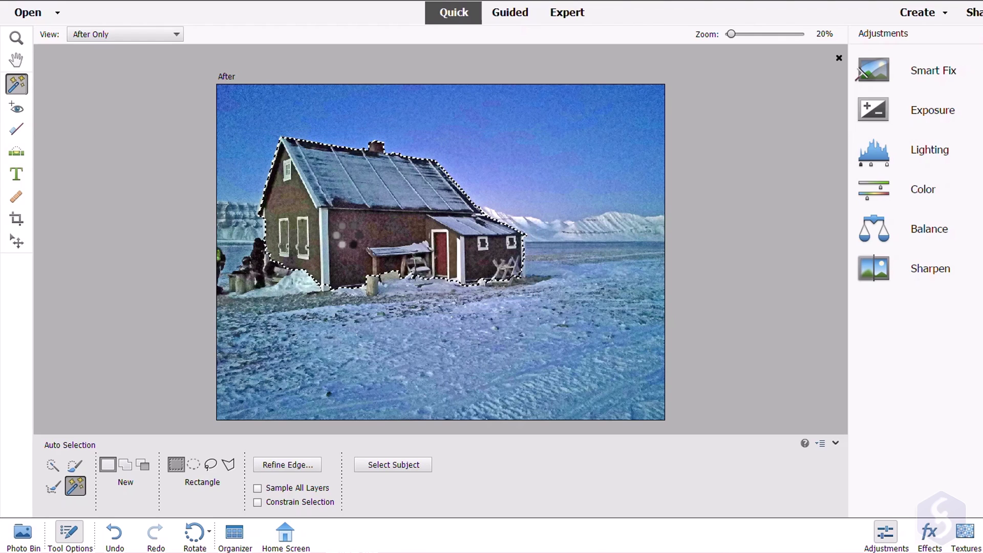
pyautogui.click(438, 333)
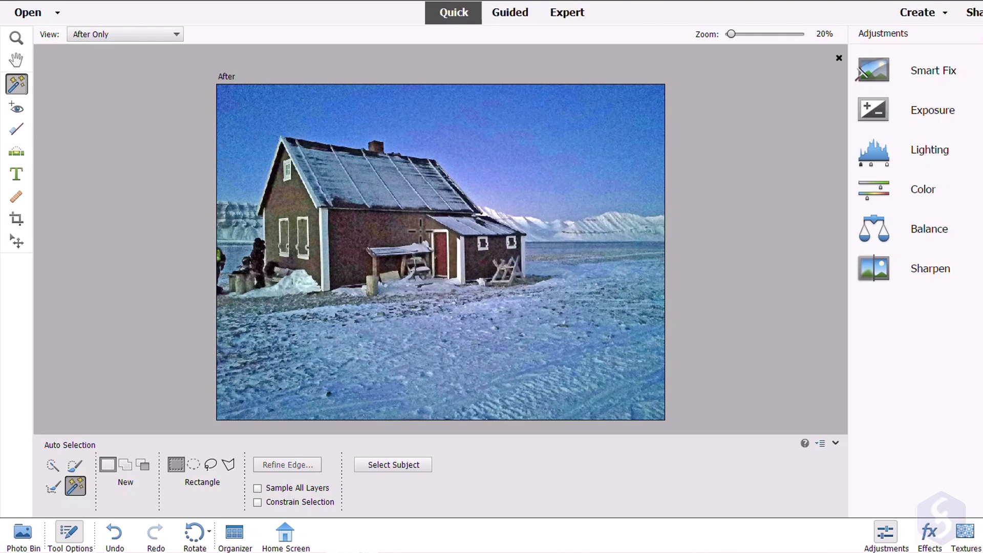
# Step: Restore the house selection, then draw a rectangular selection around the house
pyautogui.click(194, 464)
pyautogui.hotkey('ctrl', 'z')
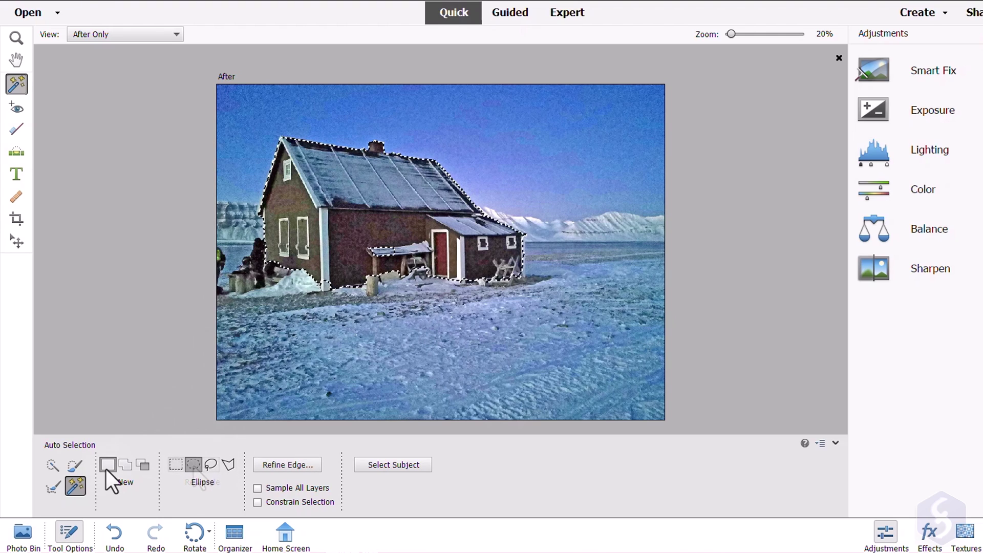
pyautogui.click(176, 464)
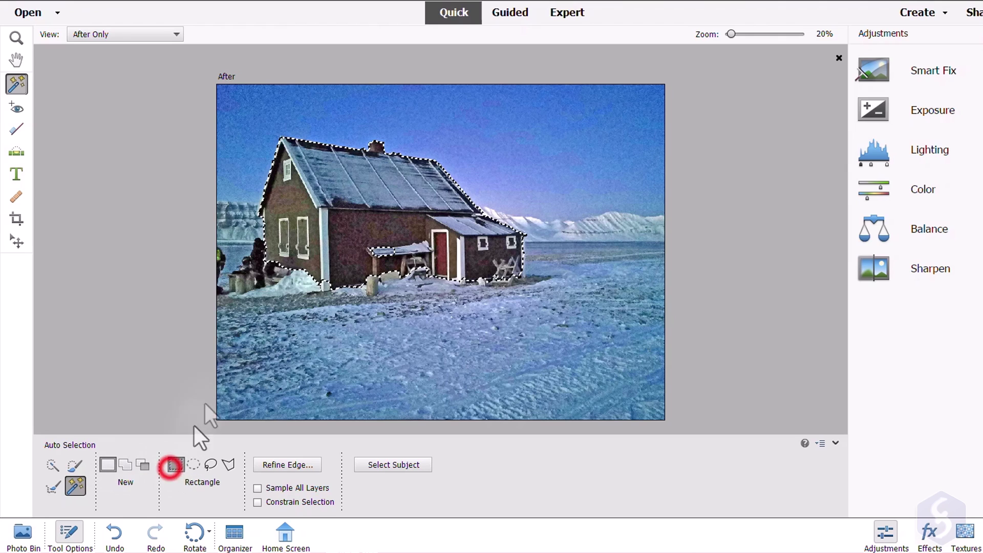
pyautogui.moveTo(237, 124); pyautogui.dragTo(558, 325)
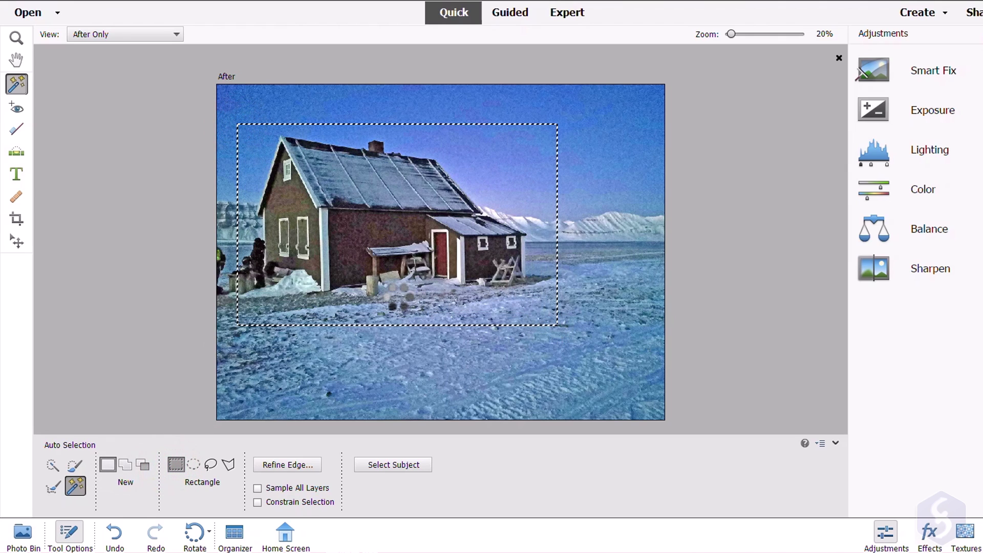
# Step: Subtract the area left of the house, then brush over the snowy foreground in remove mode
pyautogui.click(125, 464)
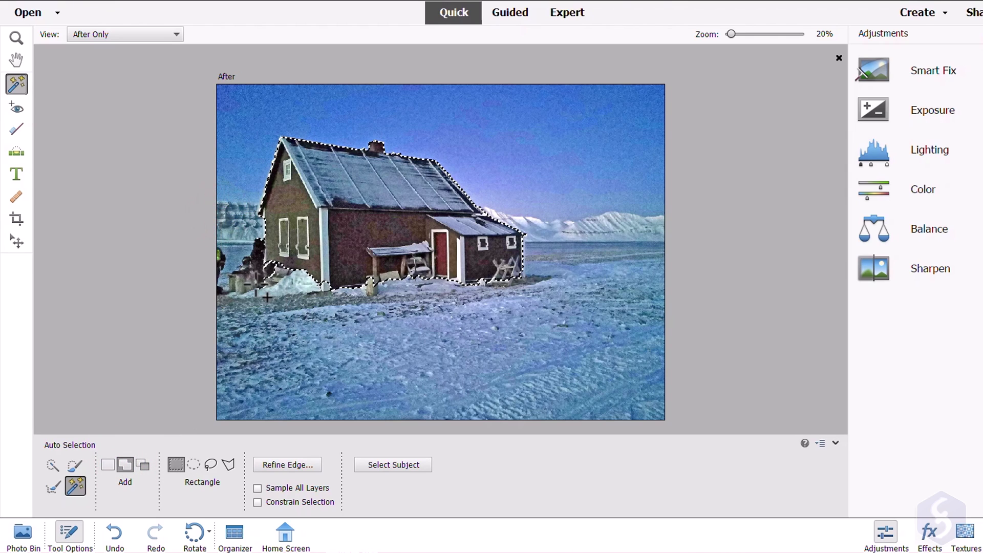
pyautogui.click(144, 465)
pyautogui.moveTo(222, 230); pyautogui.dragTo(281, 301)
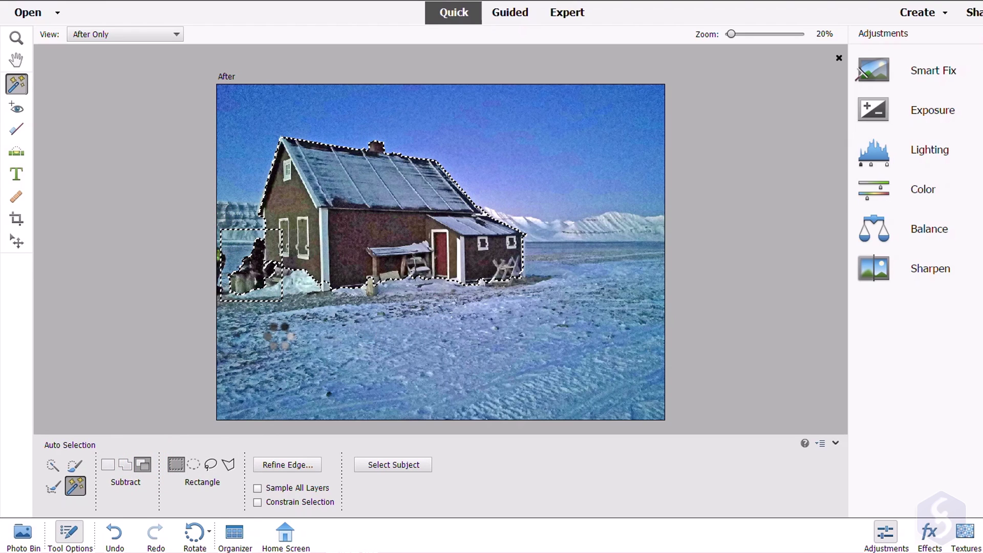
pyautogui.click(75, 465)
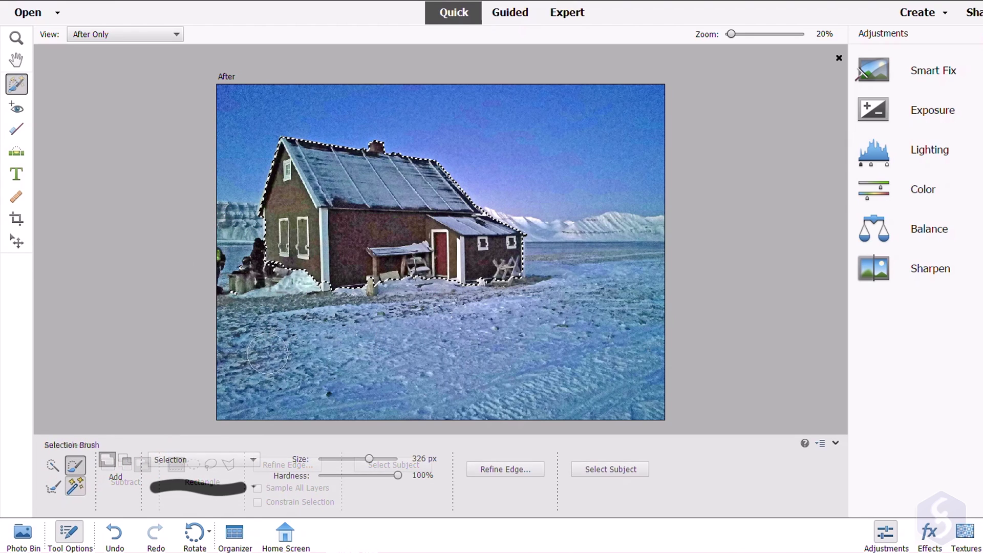
pyautogui.moveTo(266, 352)
pyautogui.mouseDown()
pyautogui.moveTo(314, 343)
pyautogui.moveTo(466, 361)
pyautogui.moveTo(519, 350)
pyautogui.moveTo(335, 330)
pyautogui.moveTo(269, 336)
pyautogui.moveTo(258, 366)
pyautogui.moveTo(348, 351)
pyautogui.moveTo(483, 367)
pyautogui.mouseUp()
pyautogui.press('alt')
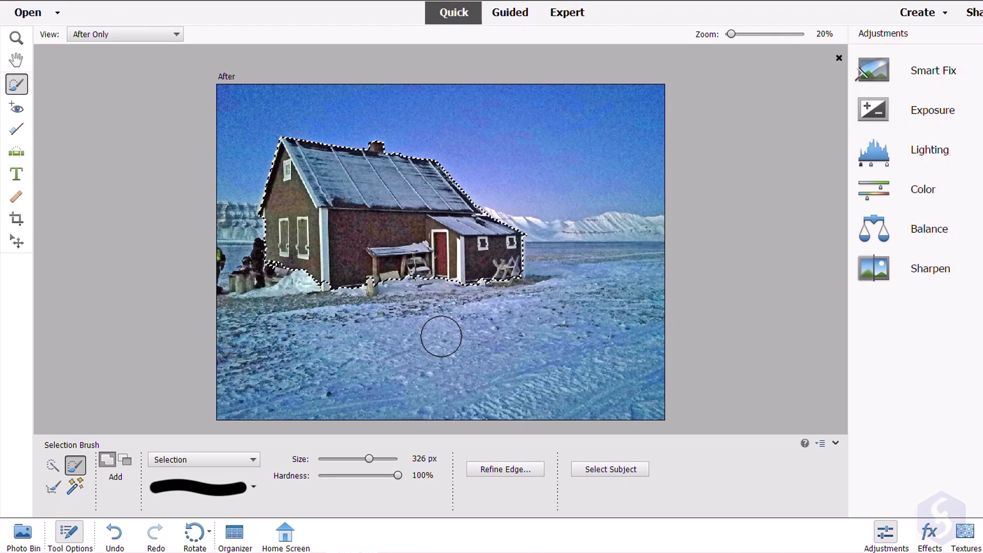
# Step: Create a 'Polar' type-mask selection on the snow with the Horizontal Type Mask tool
pyautogui.press('t')
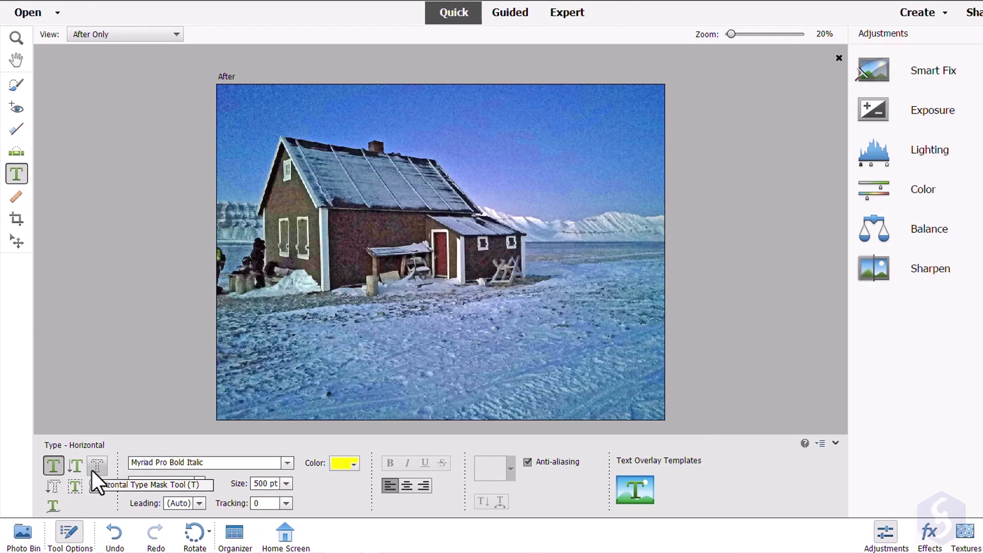
pyautogui.click(92, 470)
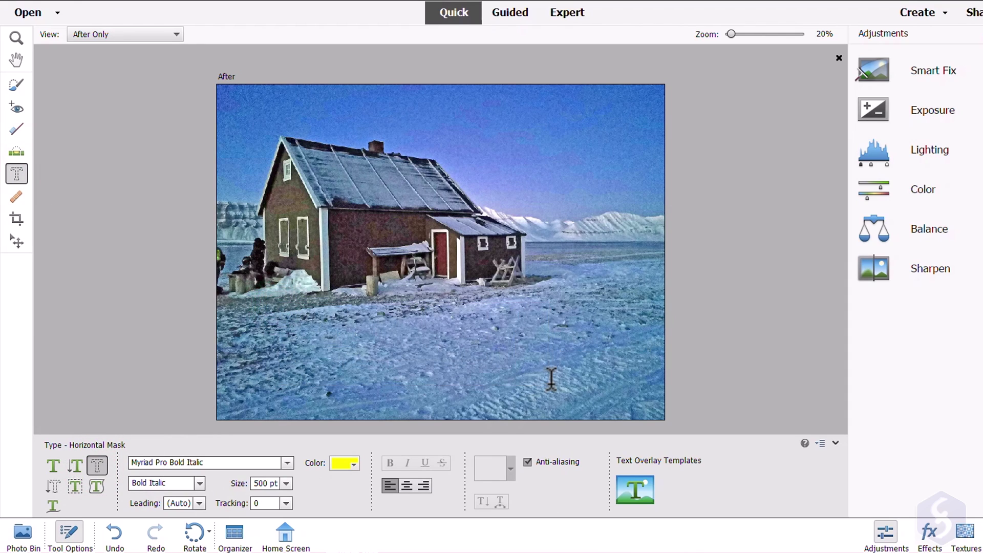
pyautogui.click(278, 345)
pyautogui.write('Polar')
pyautogui.click(507, 395)
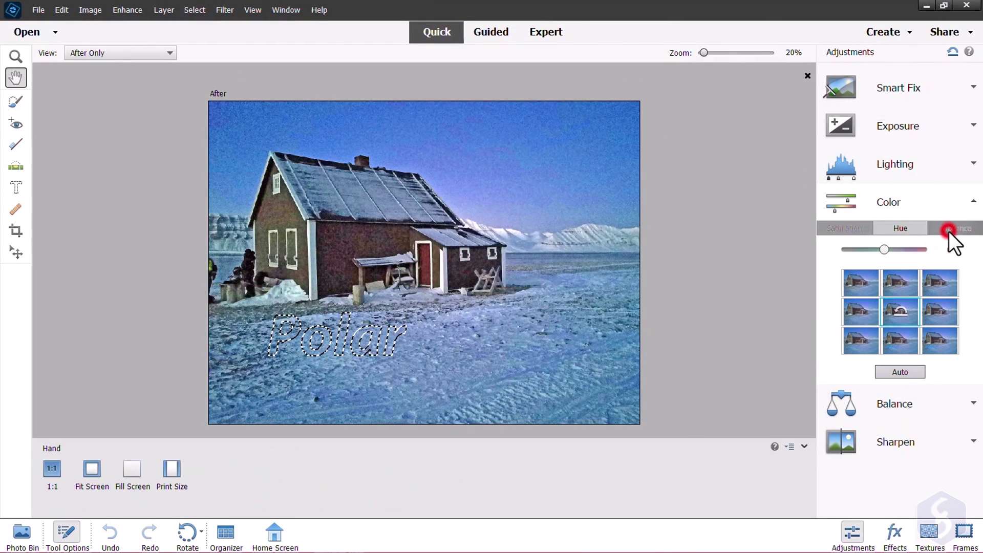
# Step: Shift the hue of the Polar selection to 180 using a Hue thumbnail
pyautogui.click(948, 232)
pyautogui.click(901, 233)
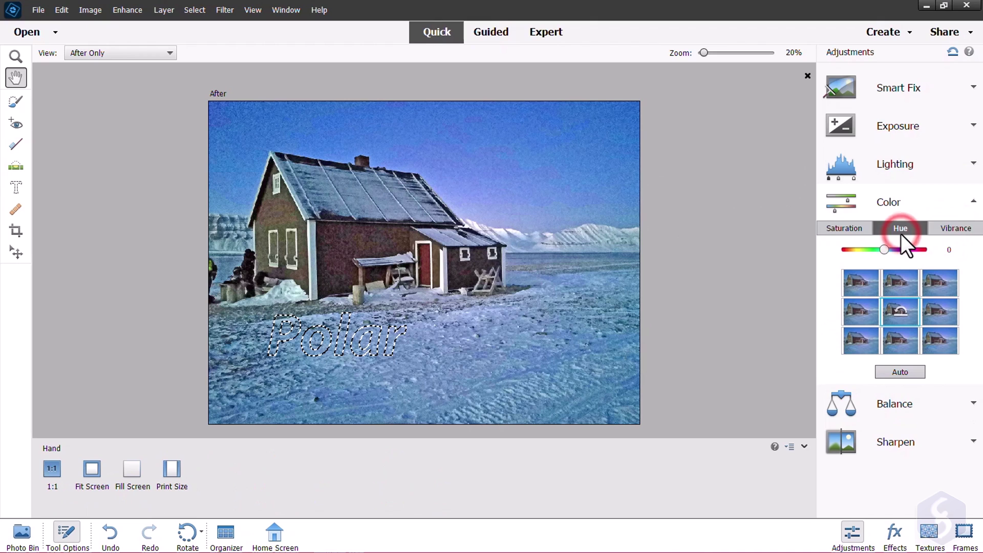
pyautogui.click(891, 286)
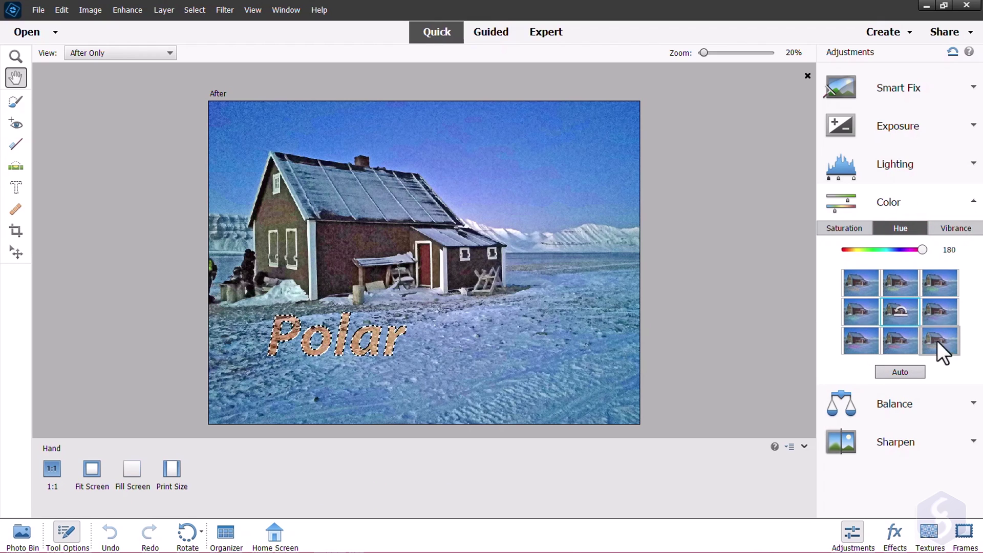
# Step: Collapse the colour options and preview the Moving Elements guided edit with manual painting refinement
pyautogui.click(907, 210)
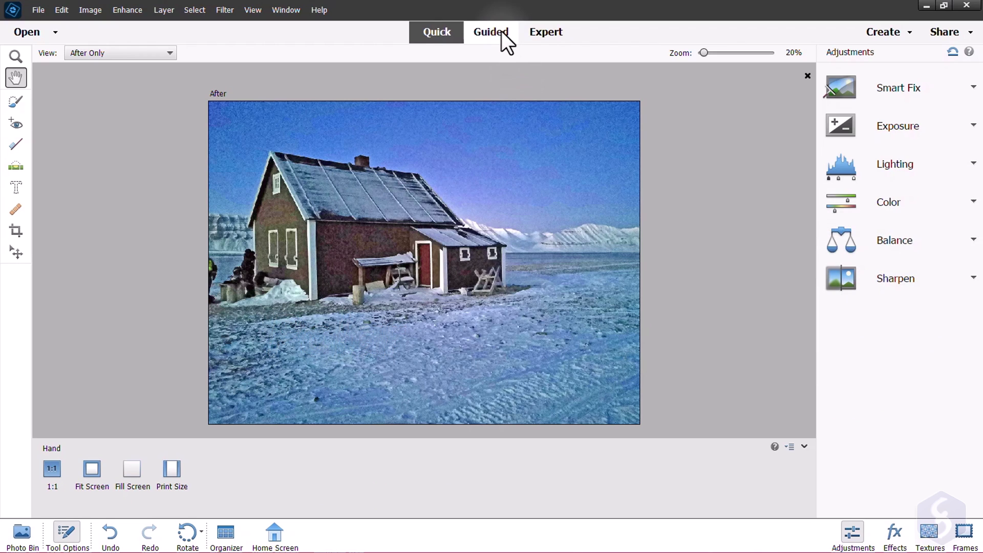
pyautogui.click(502, 32)
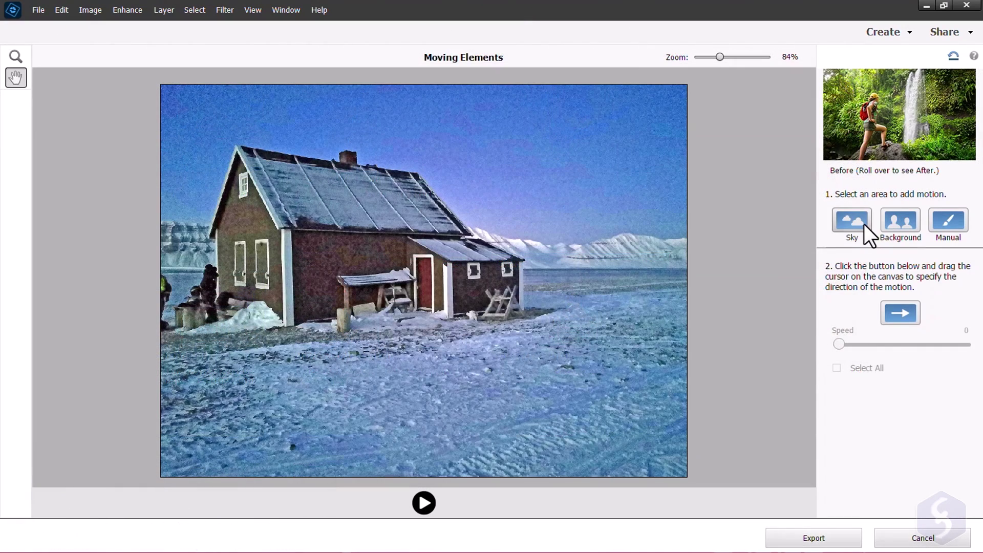
pyautogui.click(864, 223)
pyautogui.click(871, 280)
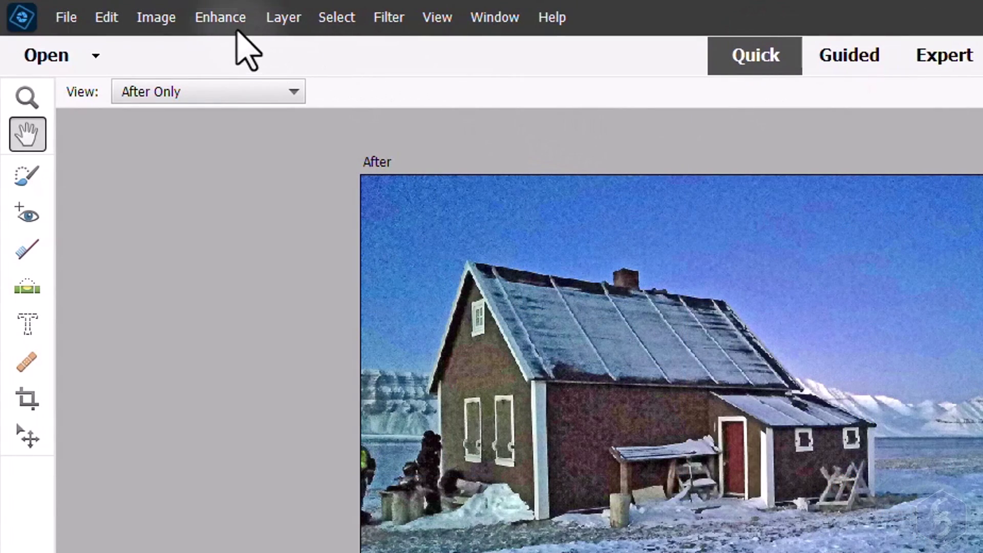
# Step: Check the Enhance > Moving Elements command, then return to Expert mode on the valley photo
pyautogui.click(221, 18)
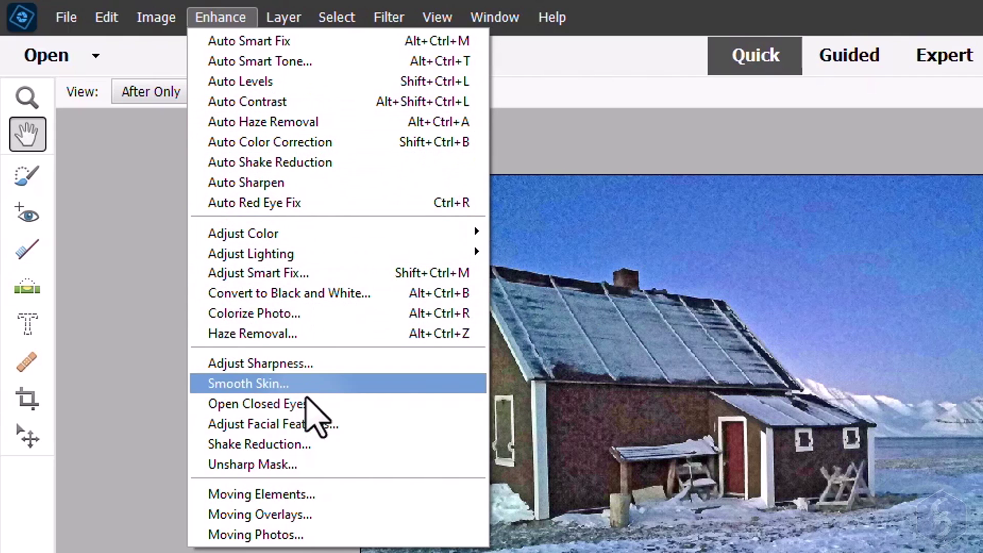
pyautogui.click(304, 495)
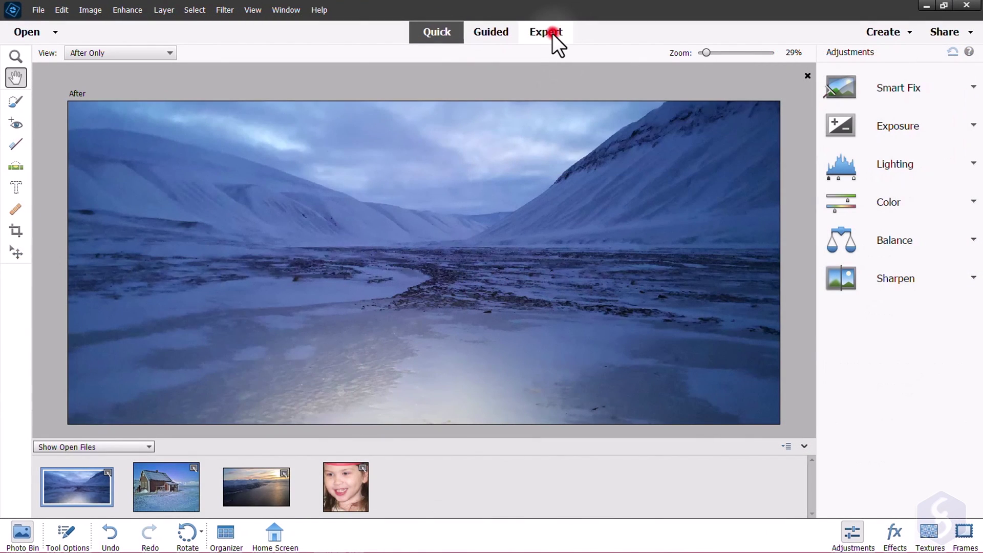
pyautogui.click(551, 33)
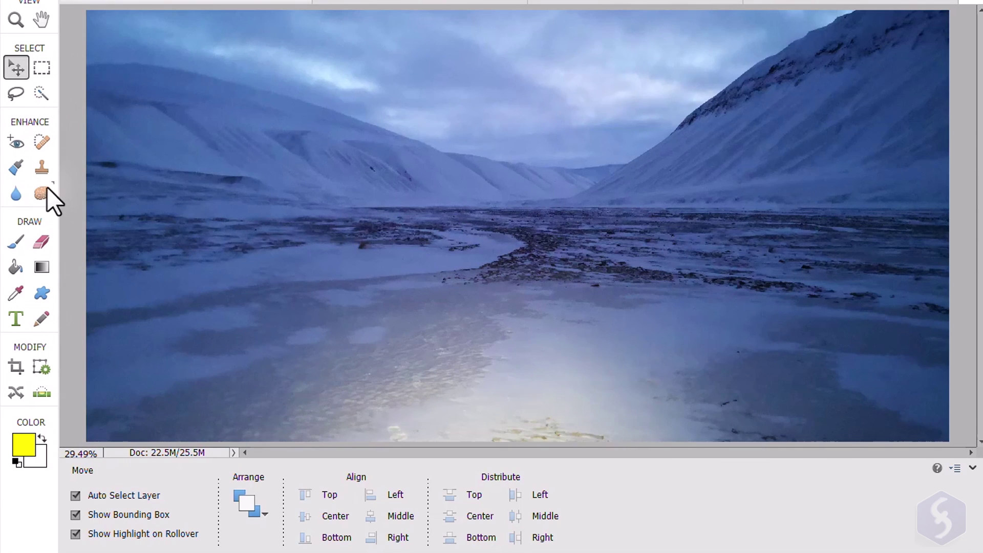
# Step: Try the Blur tool at 100% strength and the Sharpen tool at 99 px on the river, undoing both
pyautogui.click(17, 194)
pyautogui.press(']')
pyautogui.press(']')
pyautogui.press(']')
pyautogui.press(']')
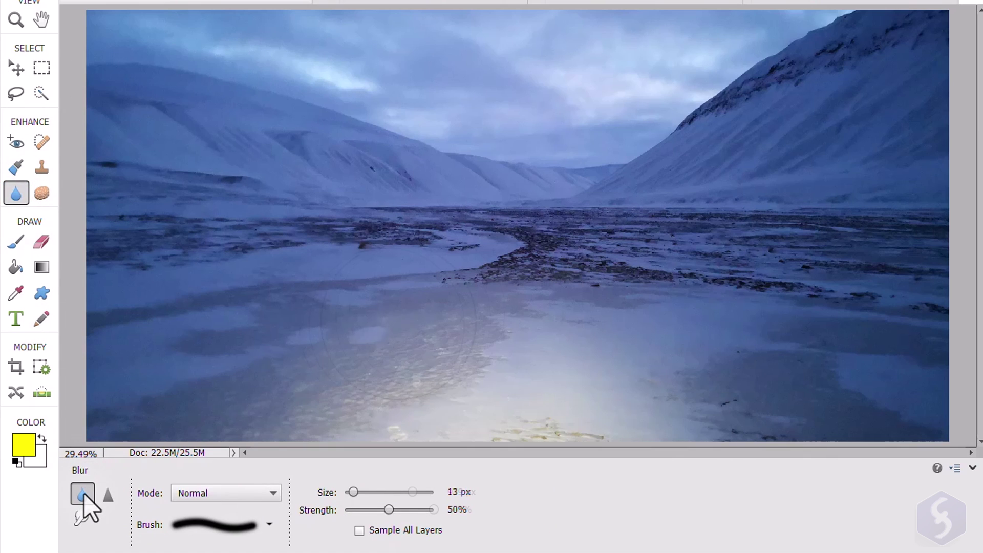
pyautogui.press('0')
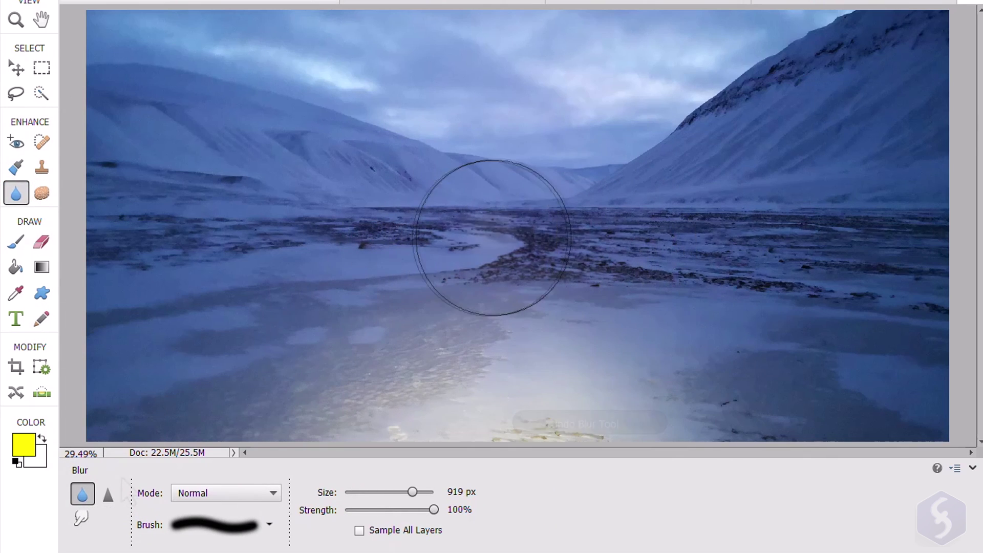
pyautogui.hotkey('ctrl', 'z')
pyautogui.click(108, 494)
pyautogui.press(']')
pyautogui.press(']')
pyautogui.press(']')
pyautogui.press(']')
pyautogui.press(']')
pyautogui.press(']')
pyautogui.press(']')
pyautogui.press(']')
pyautogui.moveTo(489, 264)
pyautogui.mouseDown()
pyautogui.moveTo(577, 276)
pyautogui.moveTo(559, 257)
pyautogui.moveTo(568, 261)
pyautogui.mouseUp()
pyautogui.hotkey('ctrl', 'z')
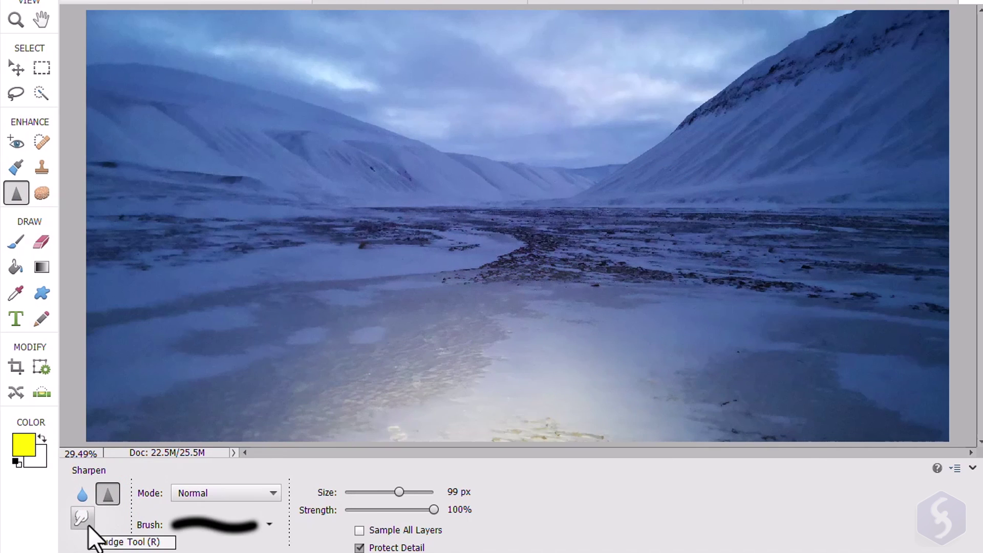
# Step: Smudge the river at 100% strength with an enlarged brush, then undo it
pyautogui.click(82, 517)
pyautogui.press(']')
pyautogui.press(']')
pyautogui.press(']')
pyautogui.press(']')
pyautogui.press(']')
pyautogui.press(']')
pyautogui.press(']')
pyautogui.press(']')
pyautogui.press('0')
pyautogui.moveTo(469, 277); pyautogui.dragTo(610, 285)
pyautogui.hotkey('ctrl', 'z')
# Step: Use a 97 px Sponge to desaturate, then saturate, parts of the ice
pyautogui.click(41, 194)
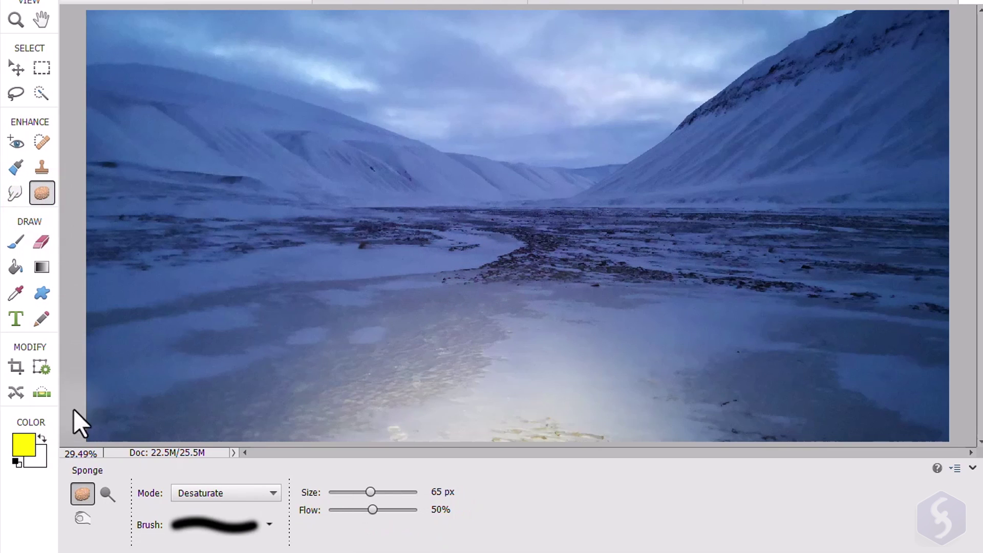
pyautogui.press(']')
pyautogui.press(']')
pyautogui.press(']')
pyautogui.moveTo(439, 274)
pyautogui.mouseDown()
pyautogui.moveTo(437, 296)
pyautogui.moveTo(357, 318)
pyautogui.moveTo(409, 365)
pyautogui.mouseUp()
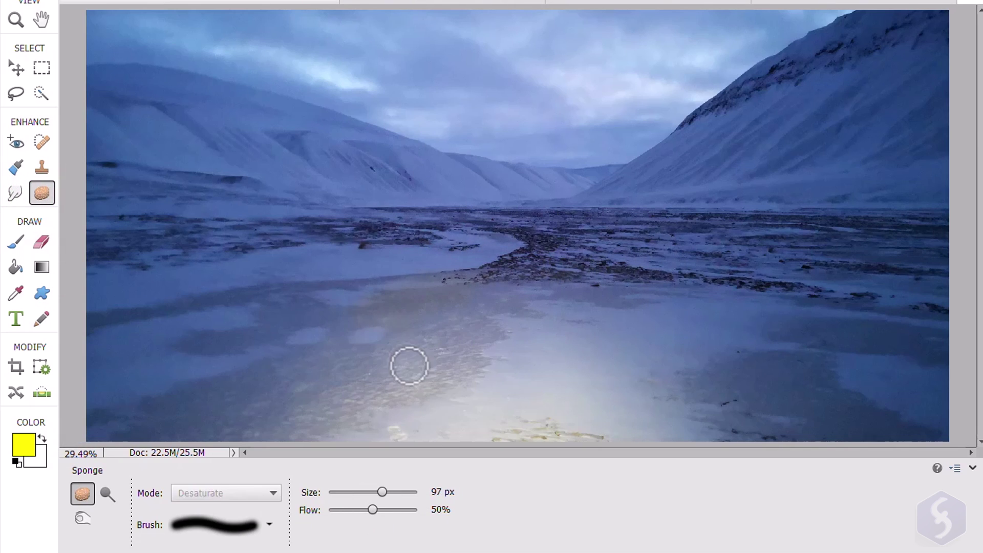
pyautogui.click(256, 493)
pyautogui.click(245, 519)
pyautogui.moveTo(436, 308); pyautogui.dragTo(371, 320)
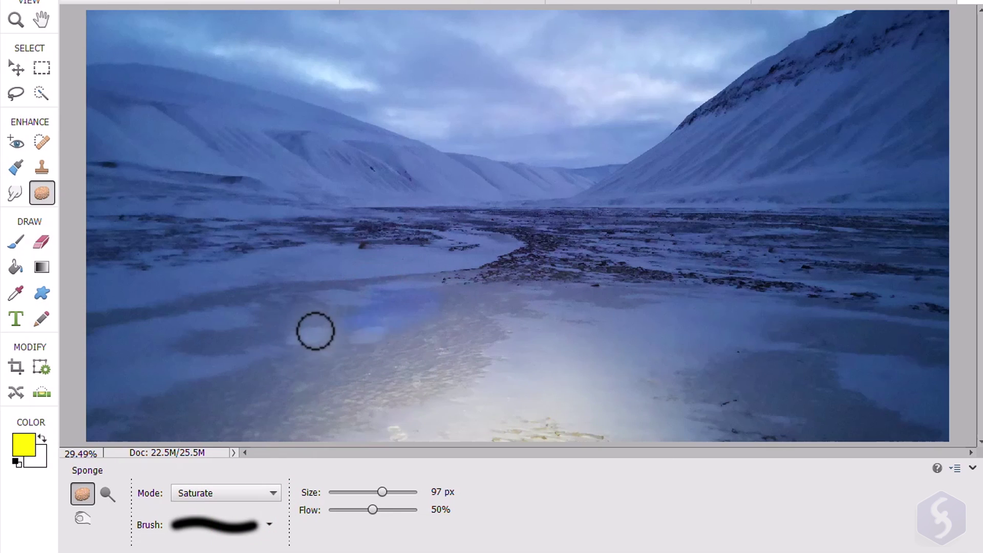
pyautogui.moveTo(315, 331); pyautogui.dragTo(407, 373)
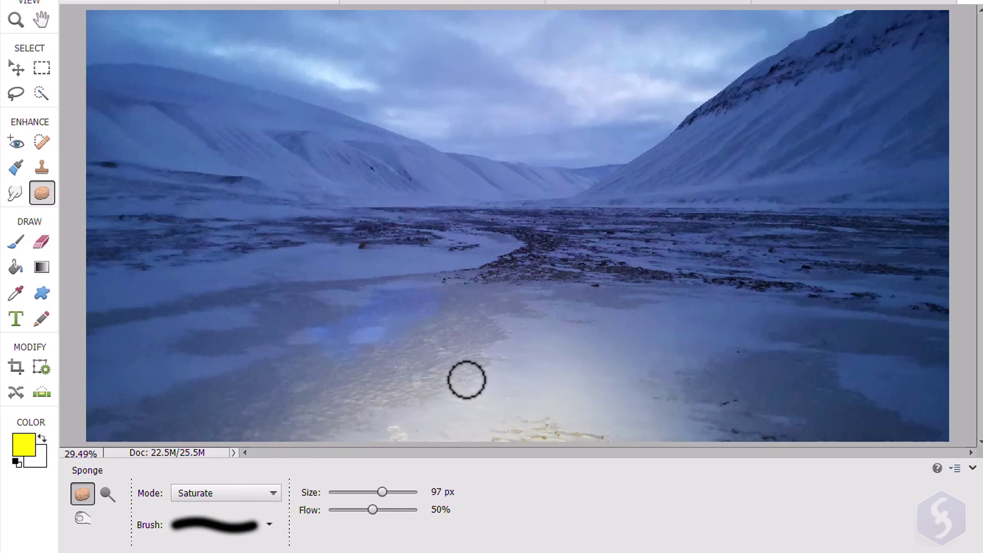
# Step: Try Dodge and Burn strokes on the ice, undoing each one
pyautogui.click(107, 495)
pyautogui.moveTo(347, 305)
pyautogui.mouseDown()
pyautogui.moveTo(391, 301)
pyautogui.moveTo(353, 319)
pyautogui.moveTo(394, 321)
pyautogui.moveTo(417, 334)
pyautogui.moveTo(397, 369)
pyautogui.moveTo(374, 377)
pyautogui.mouseUp()
pyautogui.hotkey('ctrl', 'z')
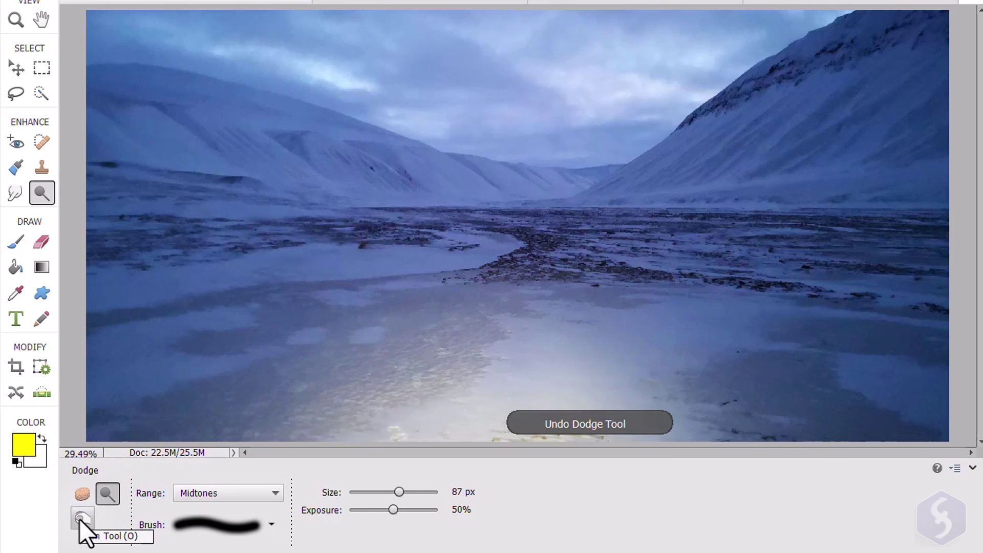
pyautogui.click(82, 518)
pyautogui.moveTo(435, 306)
pyautogui.mouseDown()
pyautogui.moveTo(407, 329)
pyautogui.moveTo(336, 346)
pyautogui.moveTo(301, 376)
pyautogui.moveTo(336, 398)
pyautogui.mouseUp()
pyautogui.hotkey('ctrl', 'z')
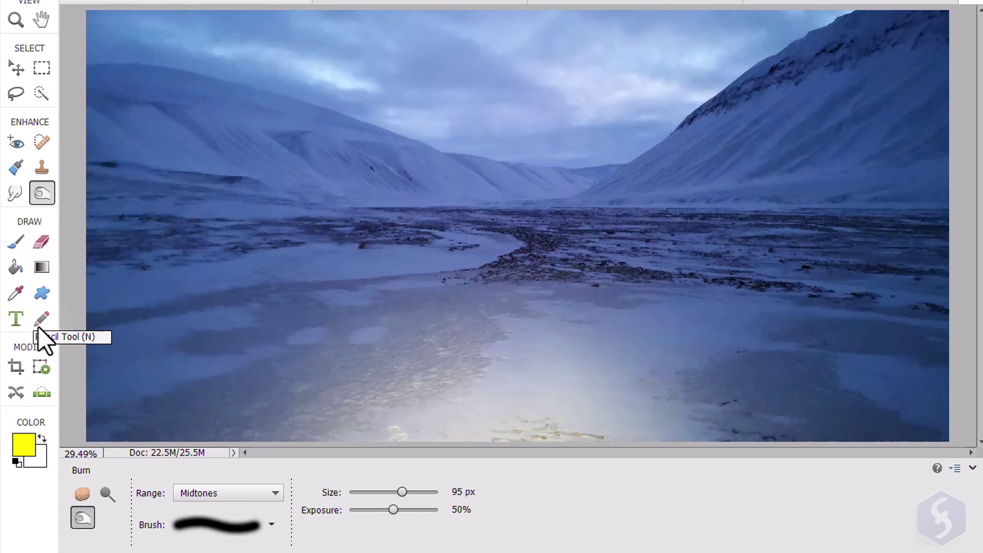
# Step: Paint yellow and blue zigzags on the ice, then a thick soft blue stroke with a 205 px brush
pyautogui.click(16, 242)
pyautogui.moveTo(294, 257)
pyautogui.mouseDown()
pyautogui.moveTo(288, 288)
pyautogui.moveTo(270, 308)
pyautogui.moveTo(378, 313)
pyautogui.moveTo(342, 365)
pyautogui.mouseUp()
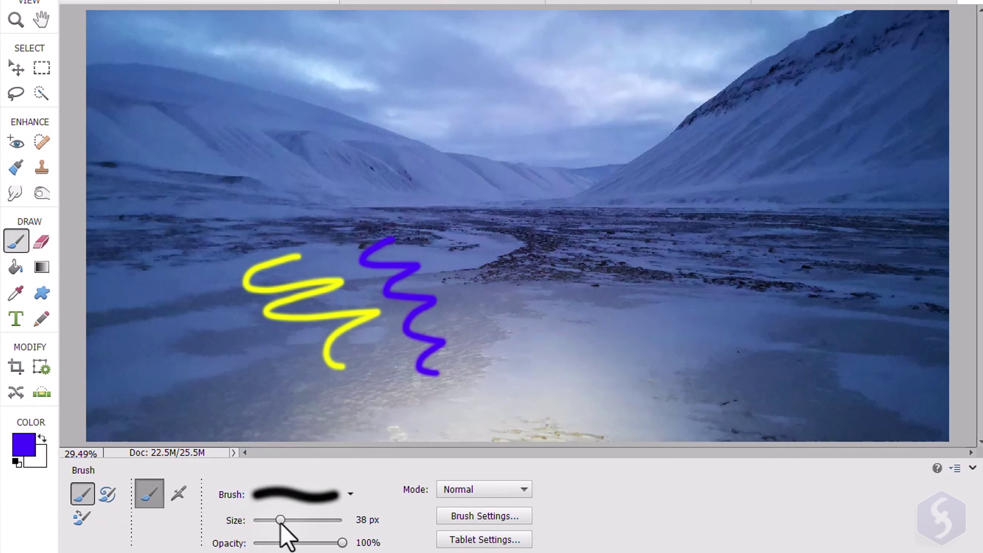
pyautogui.moveTo(281, 520); pyautogui.dragTo(310, 520)
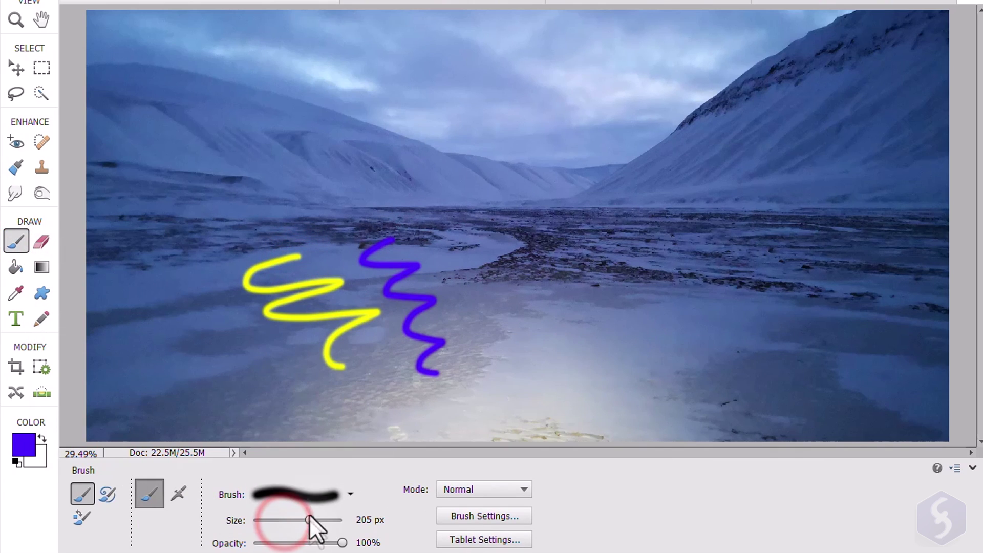
pyautogui.moveTo(177, 296)
pyautogui.mouseDown()
pyautogui.moveTo(164, 312)
pyautogui.moveTo(287, 413)
pyautogui.mouseUp()
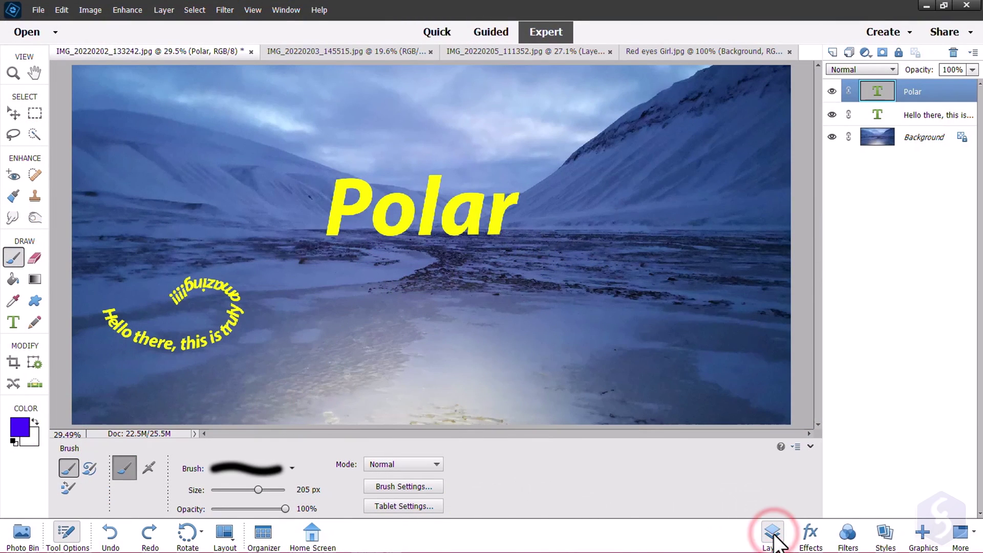
# Step: Collapse and restore the layers list, then select the Polar, Hello there and Background layers in turn
pyautogui.click(772, 535)
pyautogui.click(772, 535)
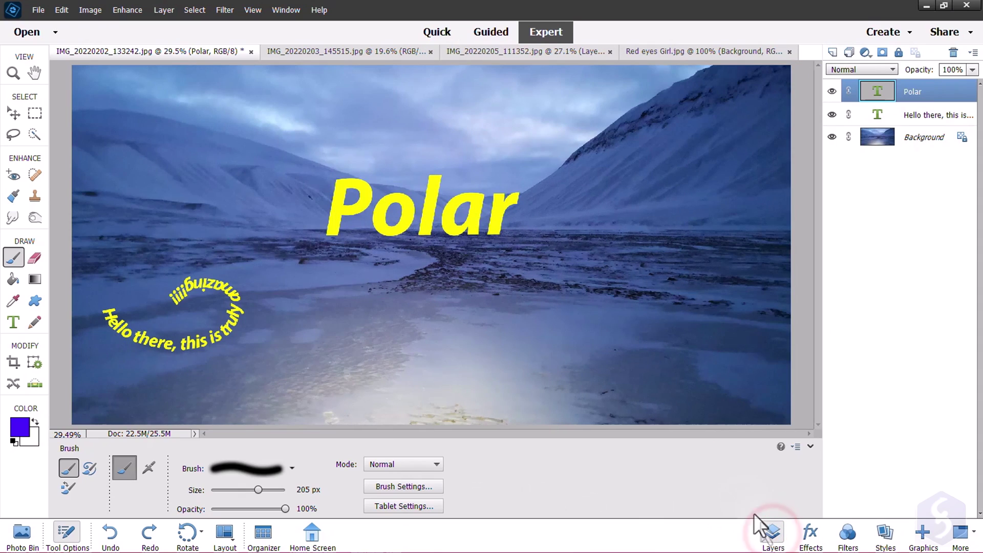
pyautogui.click(900, 117)
pyautogui.click(906, 142)
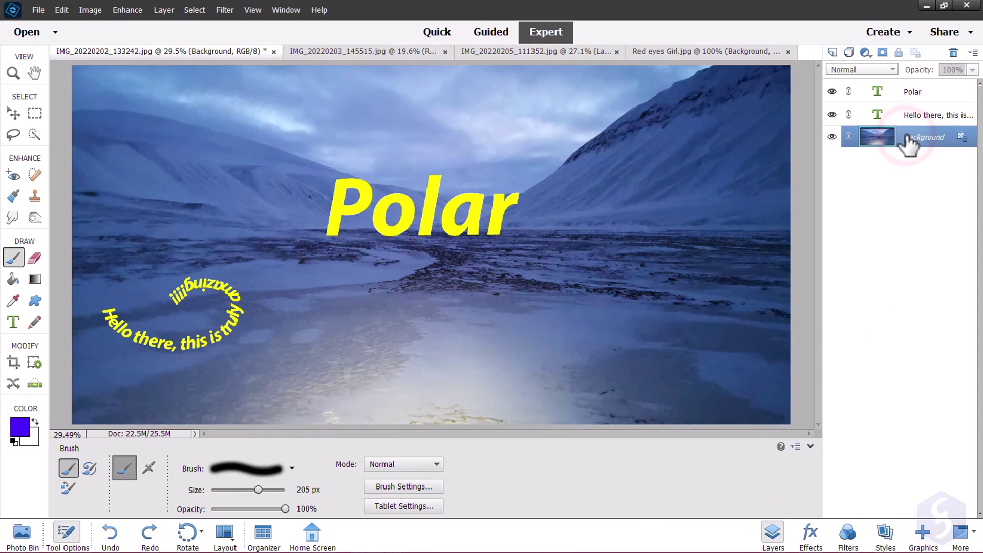
pyautogui.click(910, 95)
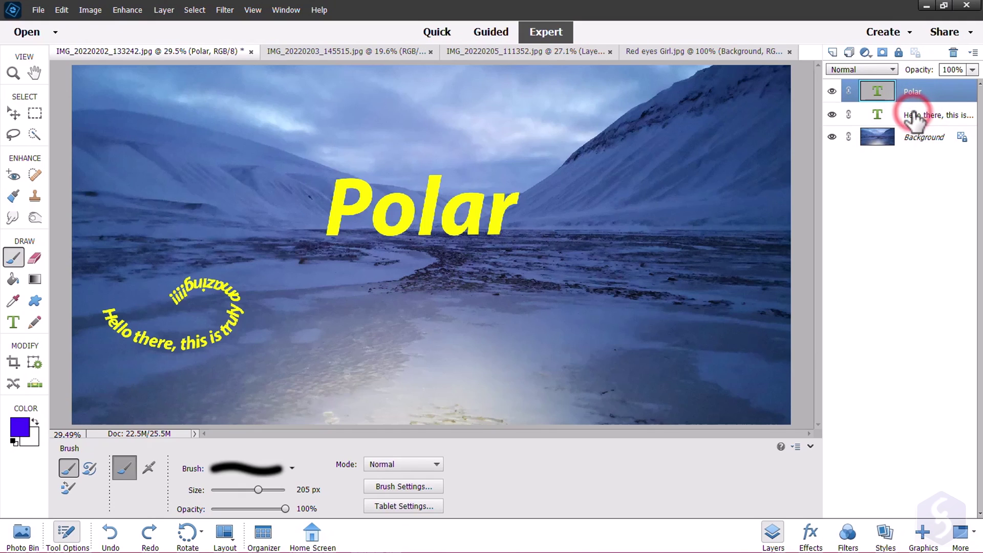
pyautogui.click(914, 119)
pyautogui.click(920, 145)
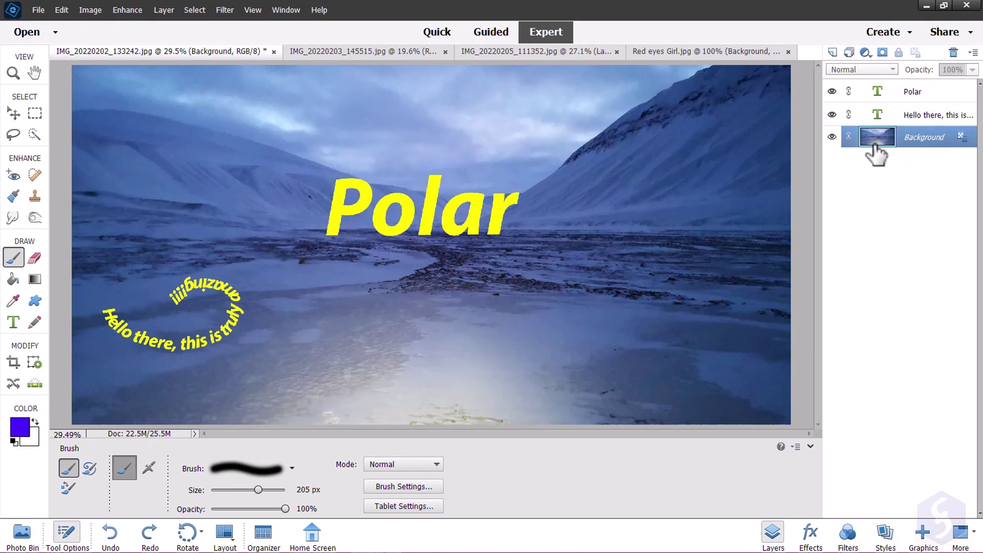
# Step: Unlock Background into Layer 0, then shift, resize and tilt it with the Move tool
pyautogui.click(961, 137)
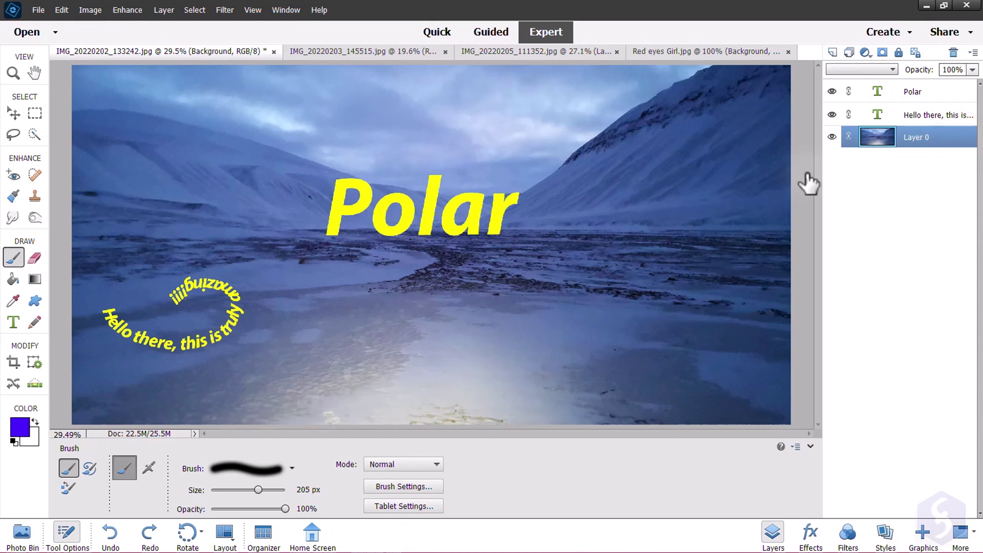
pyautogui.click(11, 112)
pyautogui.hotkey('ctrl', '-')
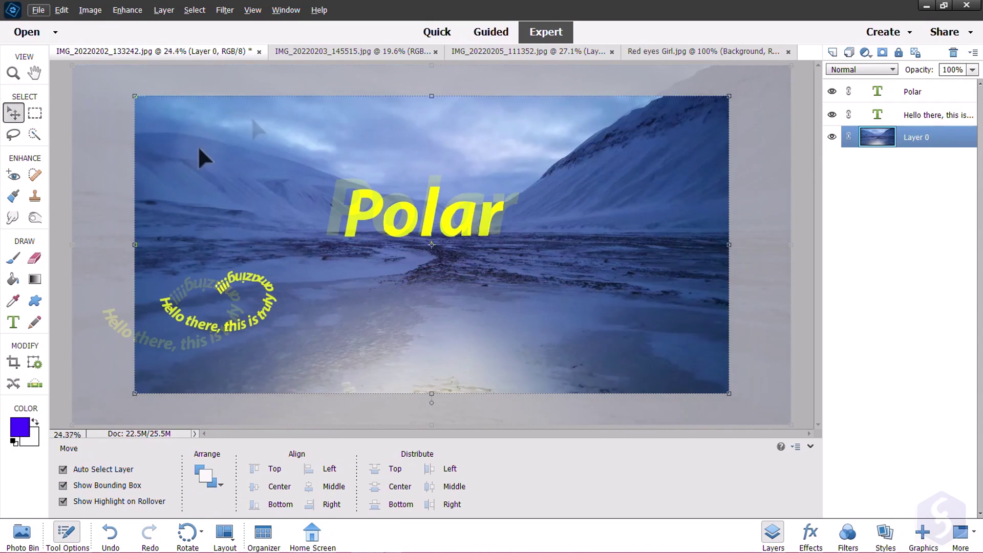
pyautogui.moveTo(200, 156)
pyautogui.mouseDown()
pyautogui.moveTo(271, 164)
pyautogui.moveTo(199, 149)
pyautogui.mouseUp()
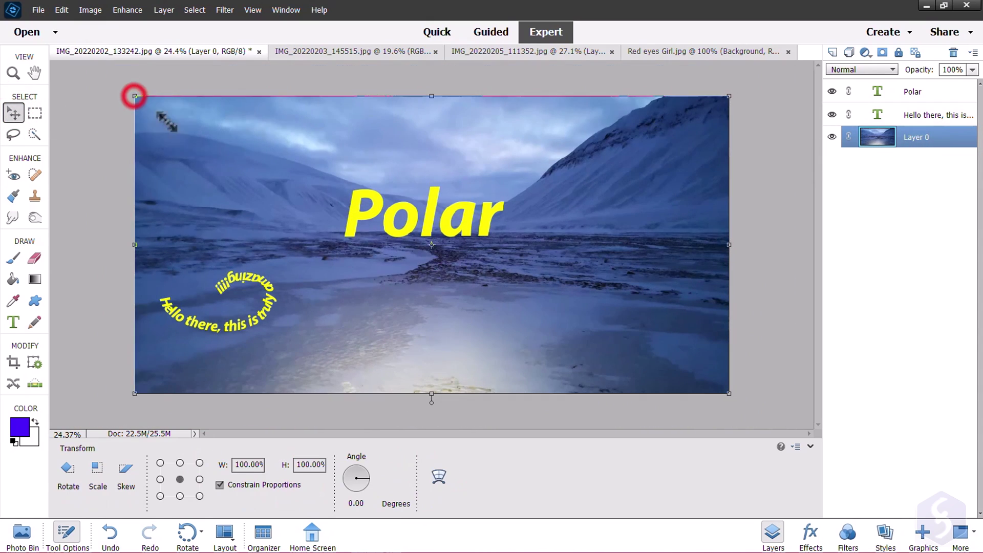
pyautogui.moveTo(131, 94); pyautogui.dragTo(196, 151)
pyautogui.press('Return')
# Step: Hide and show the landscape, Hello there and Polar layers one after another
pyautogui.click(832, 137)
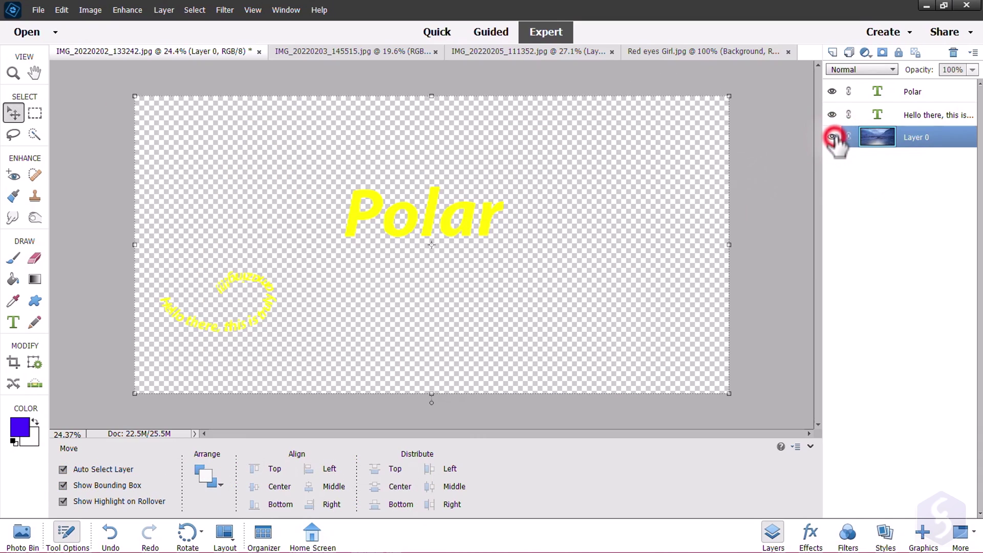
pyautogui.click(832, 137)
pyautogui.click(832, 115)
pyautogui.click(832, 115)
pyautogui.click(832, 92)
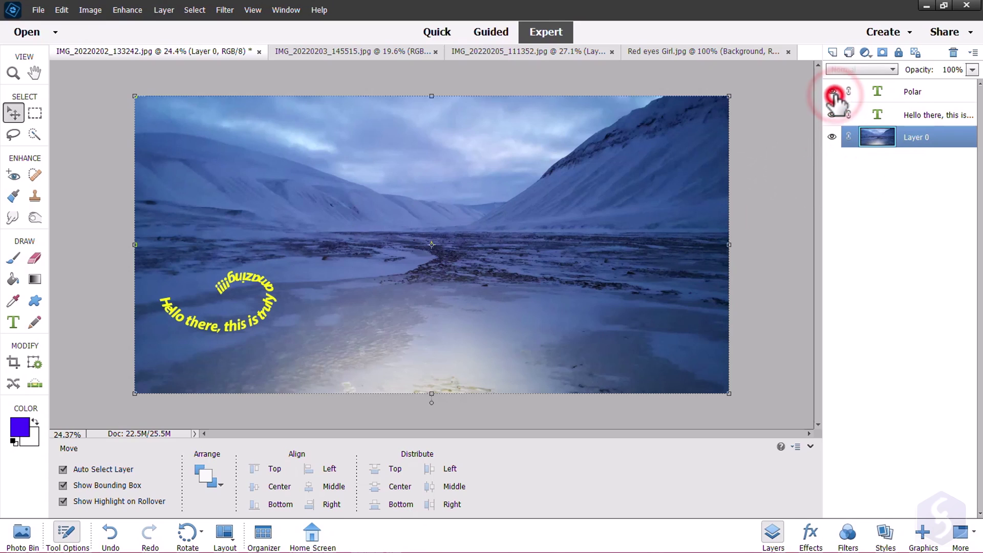
pyautogui.click(832, 92)
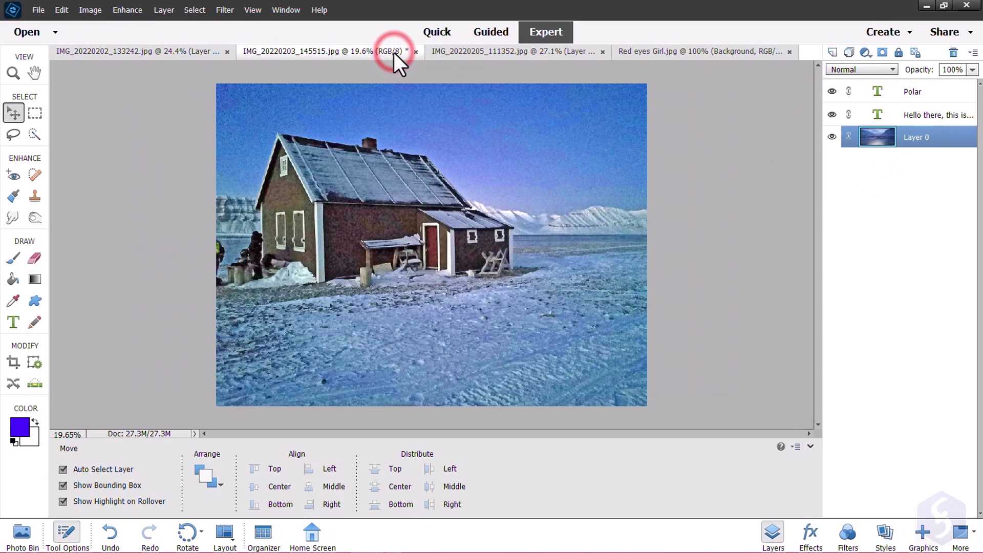
# Step: Marquee-select the entire house photo and paste it into the Polar landscape as Layer 1, then toggle its visibility
pyautogui.click(37, 114)
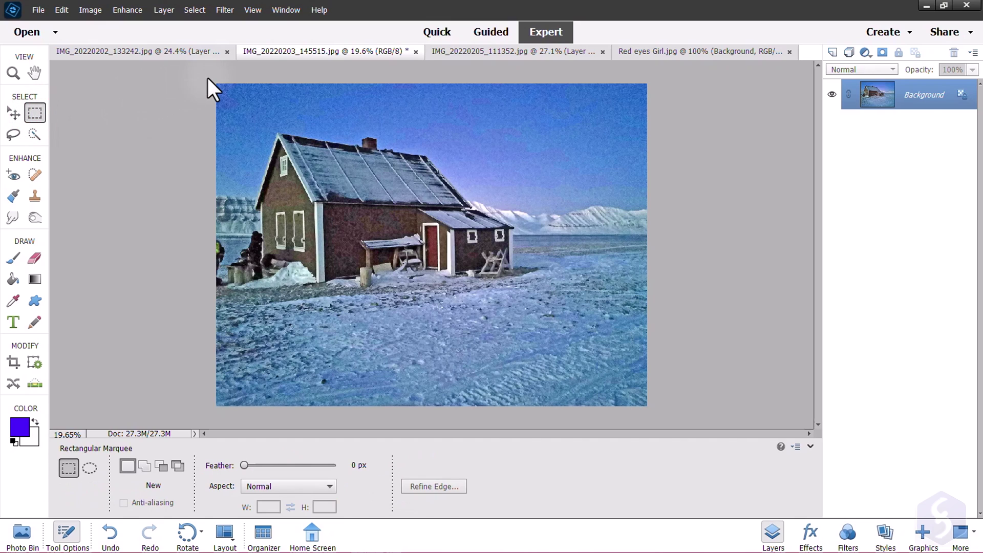
pyautogui.moveTo(208, 81); pyautogui.dragTo(655, 410)
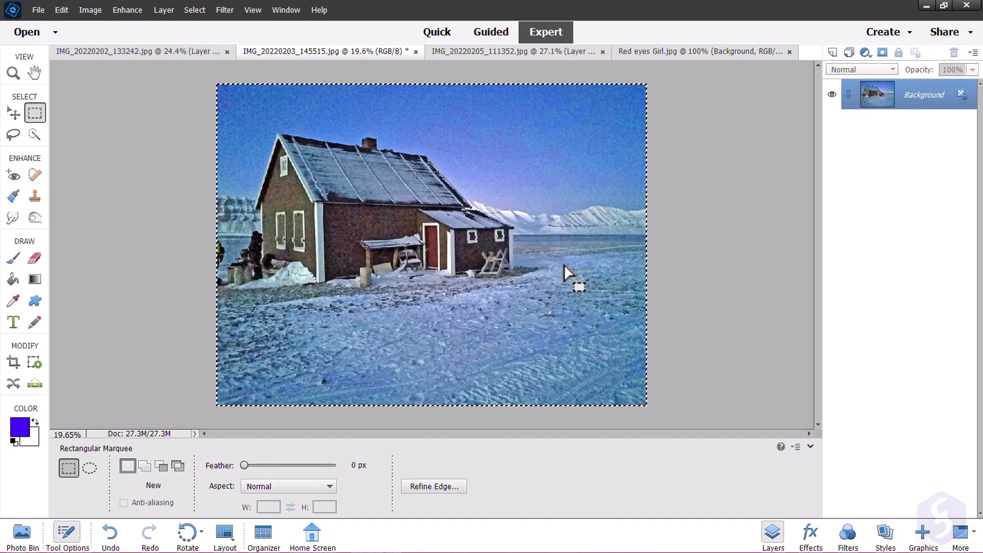
pyautogui.click(156, 52)
pyautogui.hotkey('ctrl', 'v')
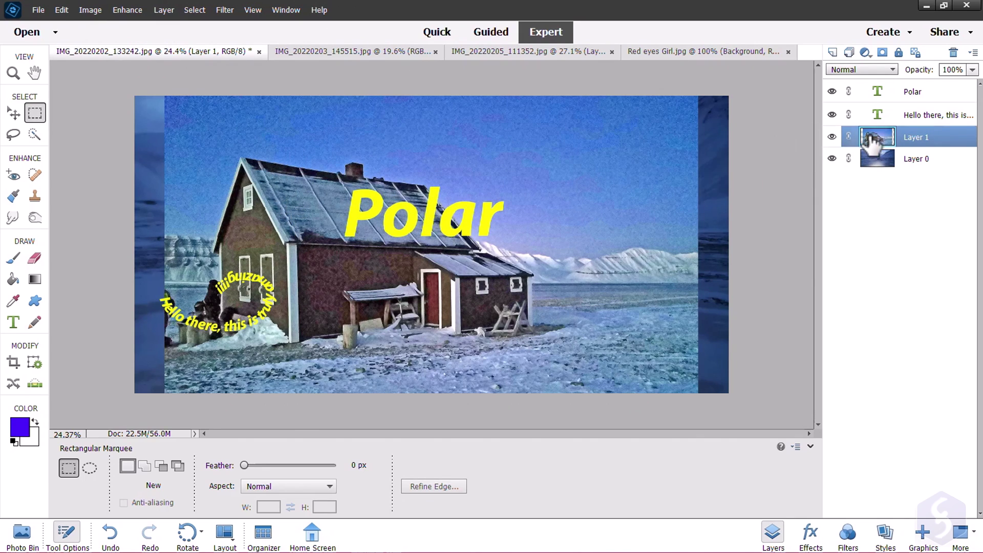
pyautogui.click(832, 138)
pyautogui.click(832, 138)
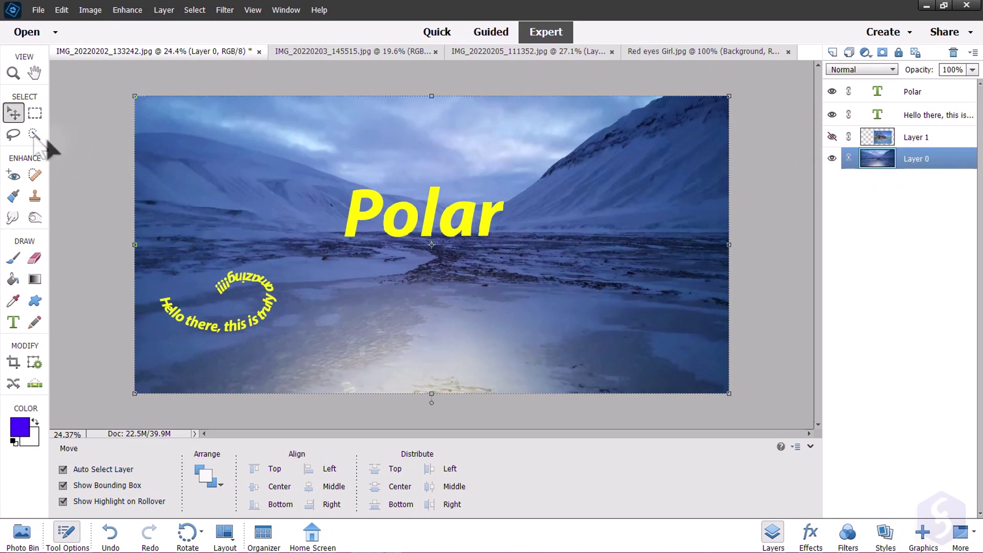
pyautogui.click(34, 114)
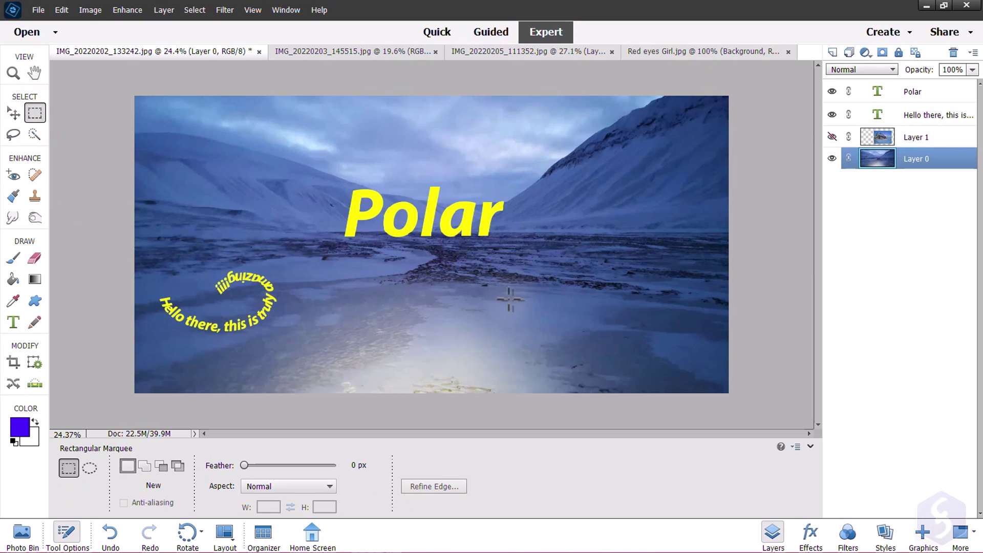
pyautogui.moveTo(491, 295); pyautogui.dragTo(610, 372)
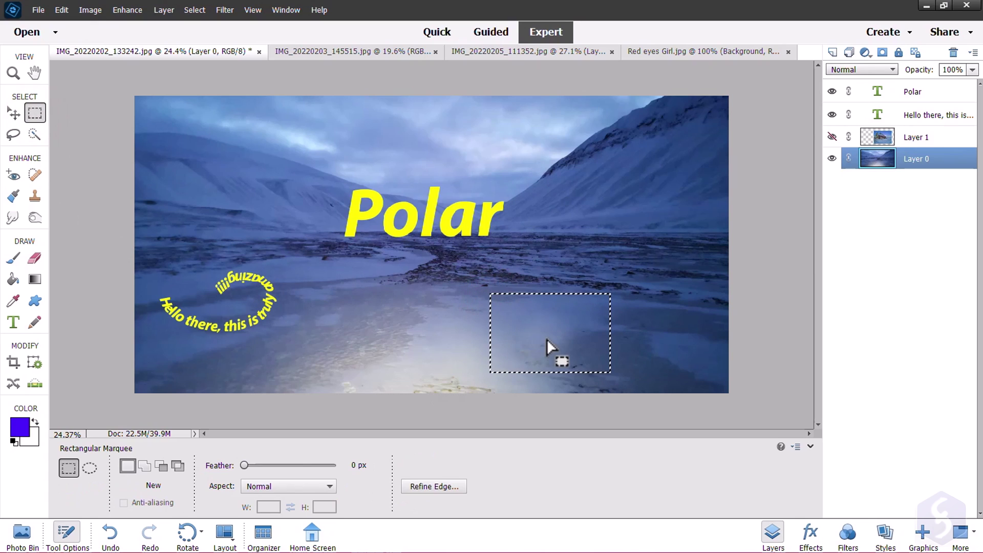
pyautogui.hotkey('ctrl', 'x')
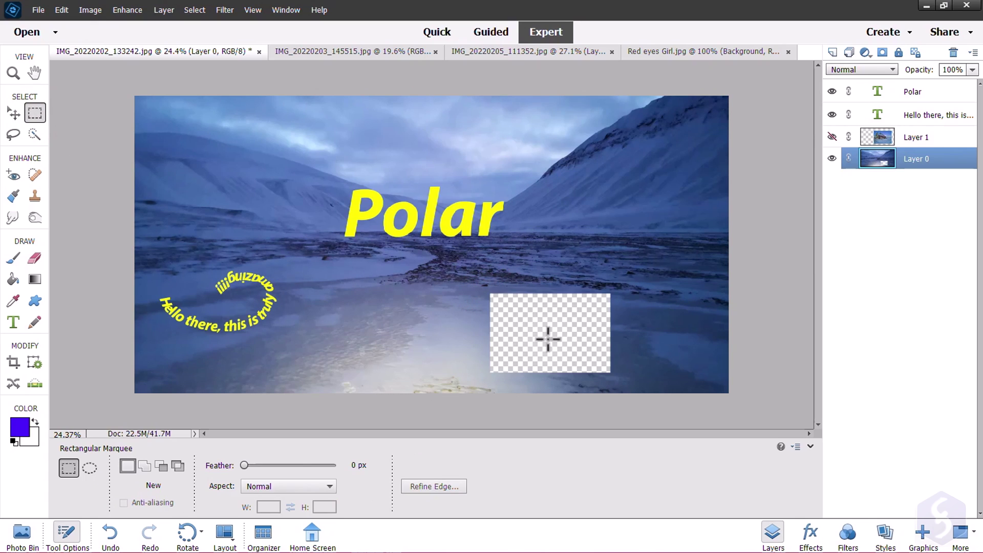
pyautogui.hotkey('ctrl', 'v')
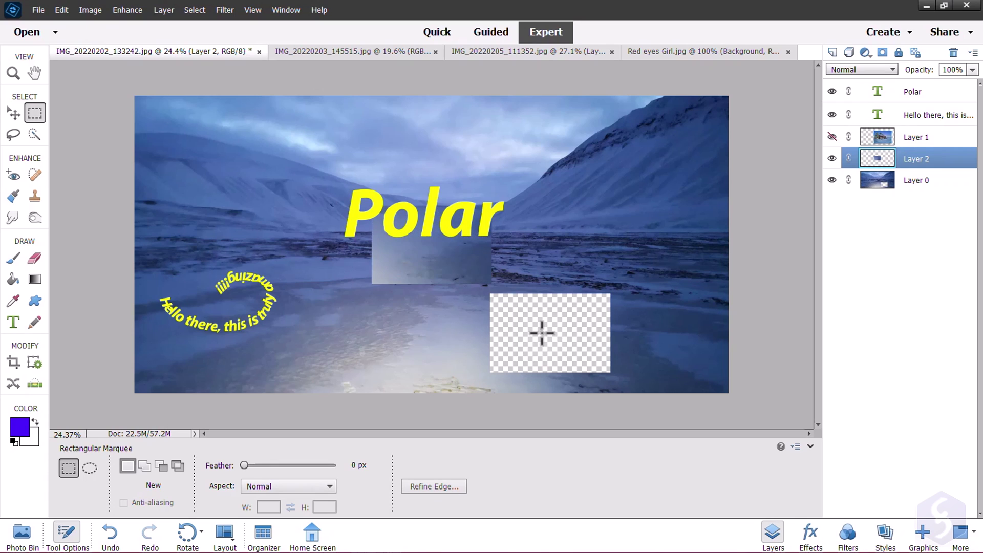
pyautogui.click(12, 115)
pyautogui.moveTo(460, 282); pyautogui.dragTo(449, 346)
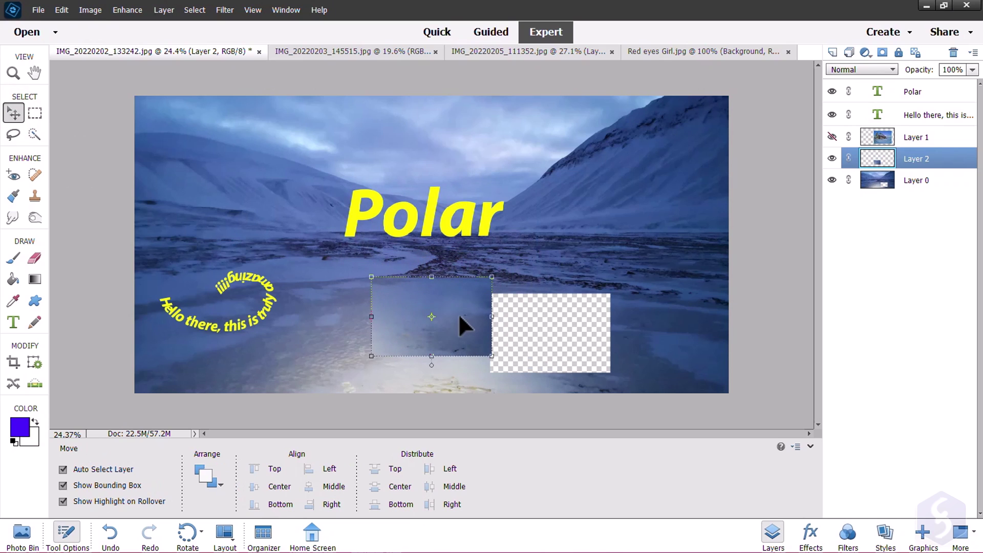
pyautogui.click(831, 158)
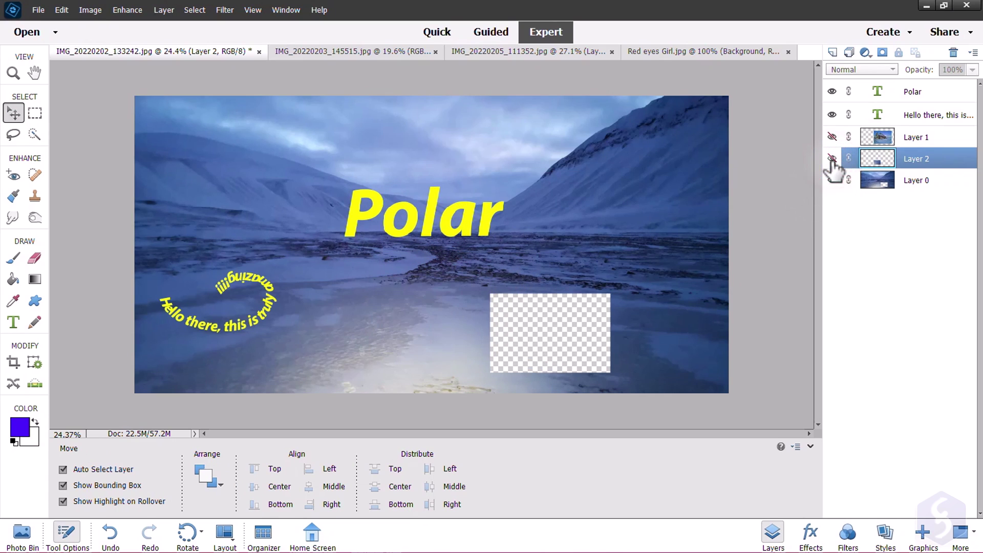
pyautogui.click(831, 160)
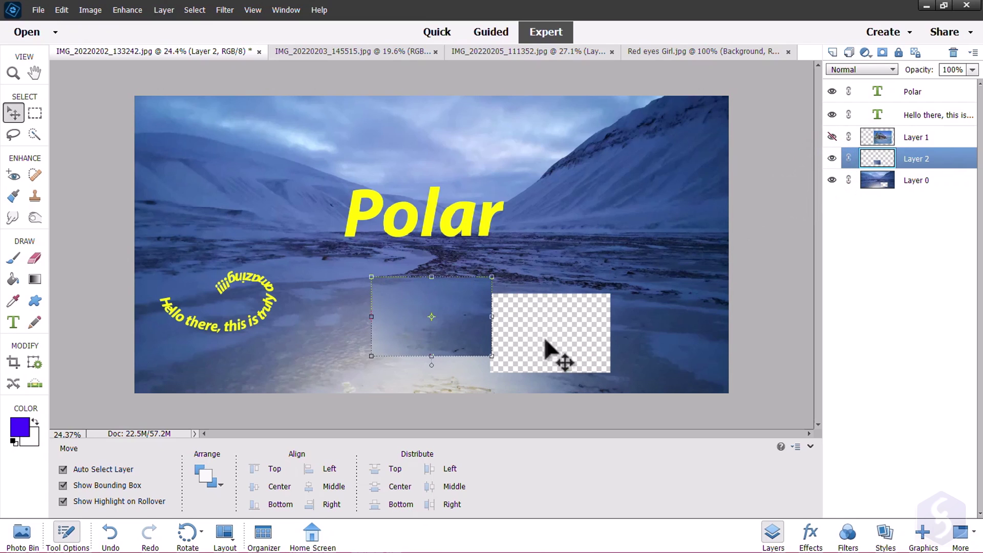
pyautogui.press('Delete')
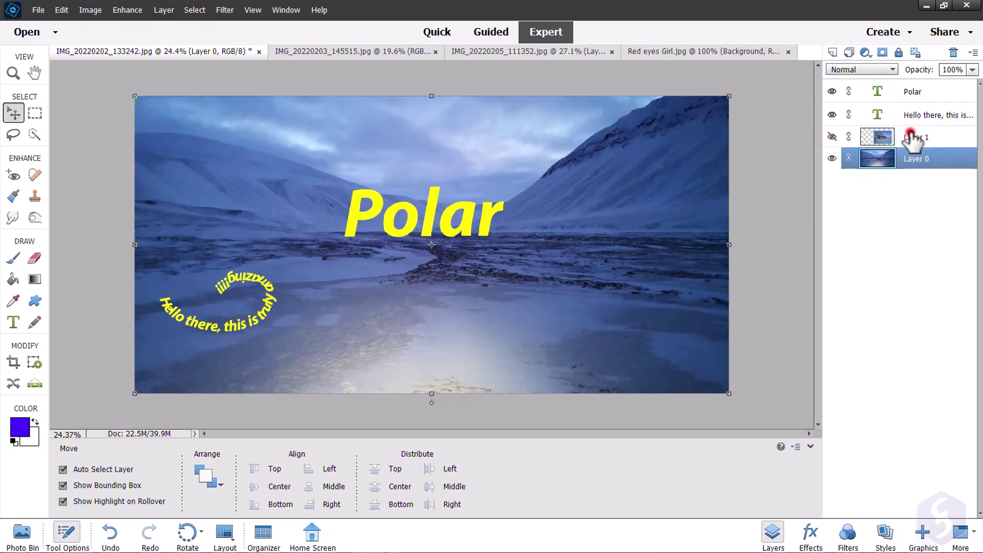
pyautogui.click(913, 137)
pyautogui.click(905, 112)
pyautogui.click(899, 92)
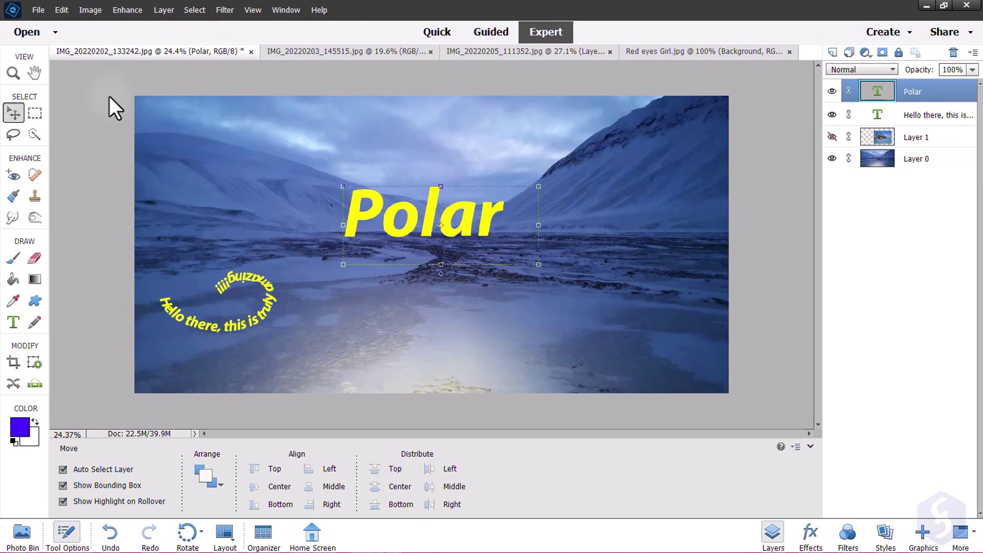
pyautogui.click(238, 132)
pyautogui.click(39, 10)
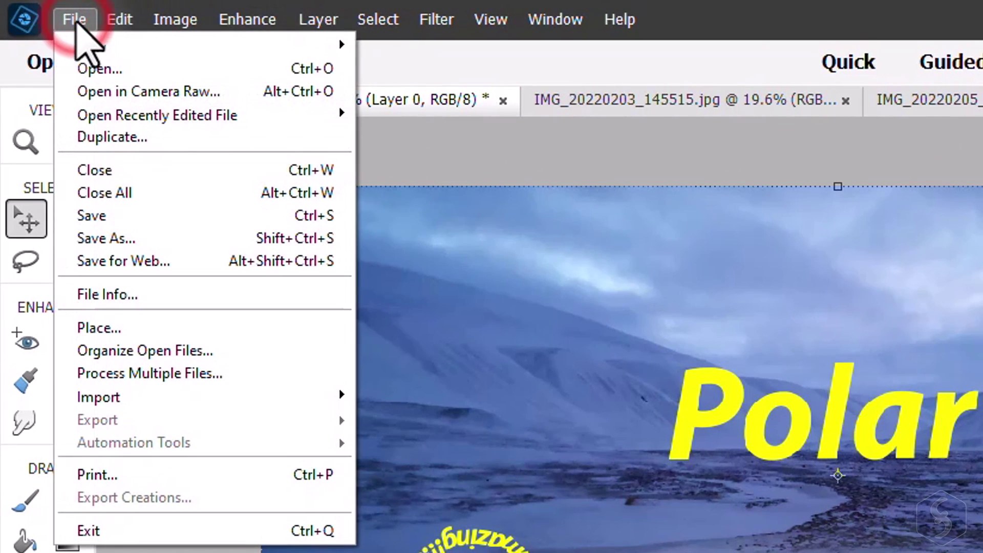
pyautogui.click(106, 238)
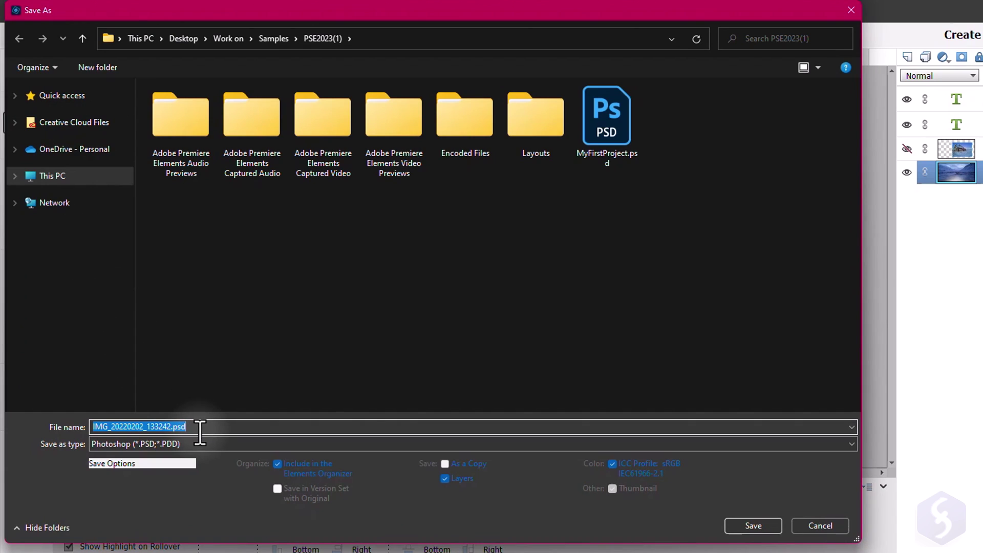
pyautogui.moveTo(205, 430); pyautogui.dragTo(72, 426)
pyautogui.click(186, 446)
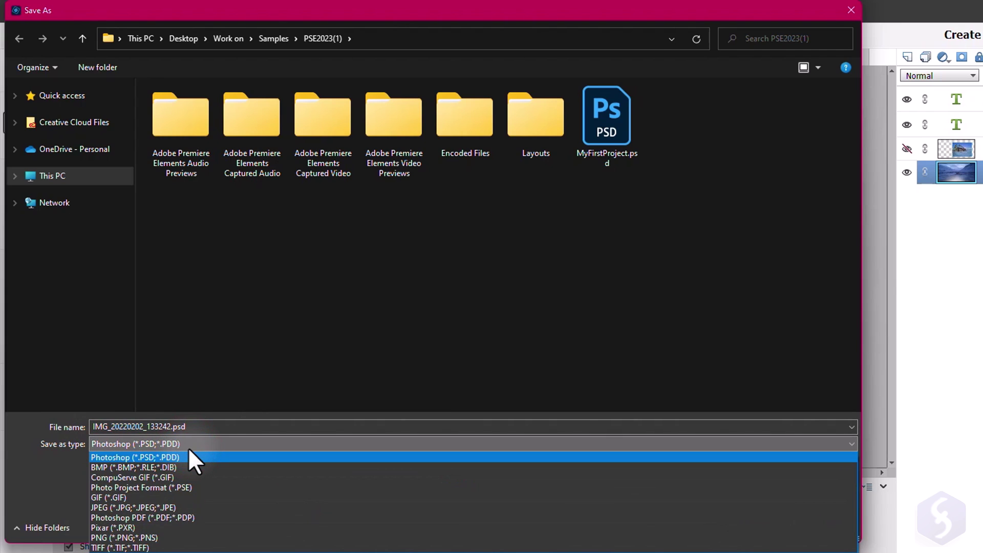
pyautogui.click(149, 506)
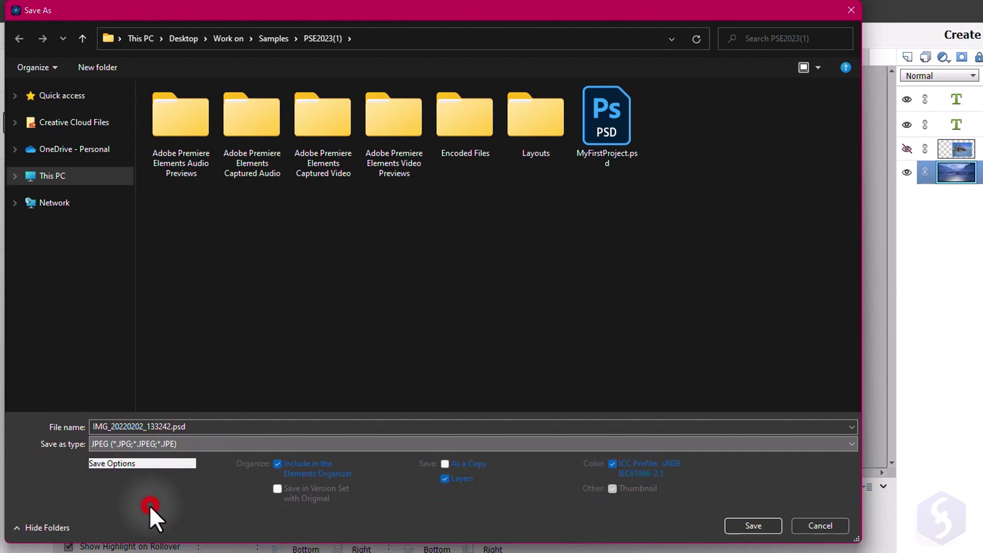
pyautogui.click(191, 443)
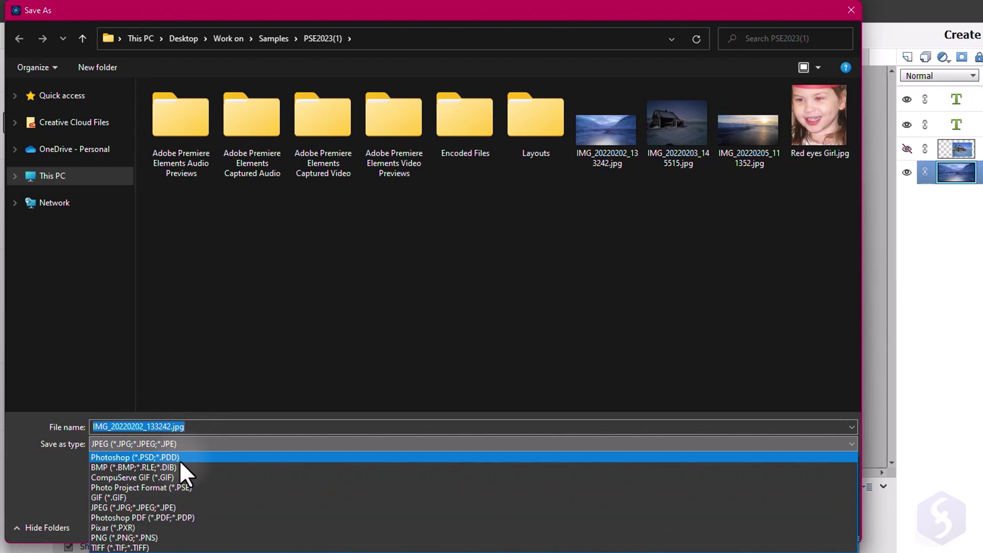
pyautogui.click(148, 537)
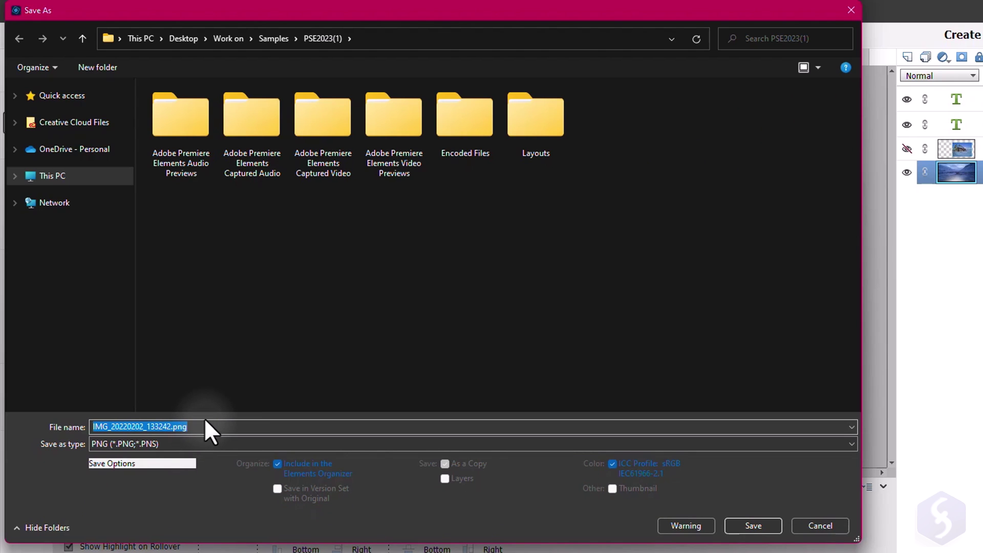
pyautogui.press('Return')
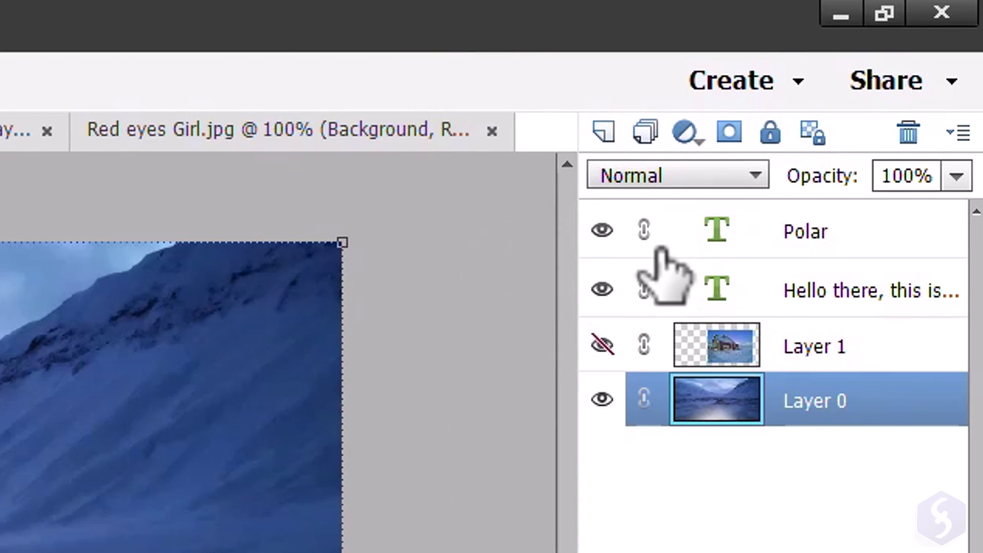
pyautogui.click(791, 80)
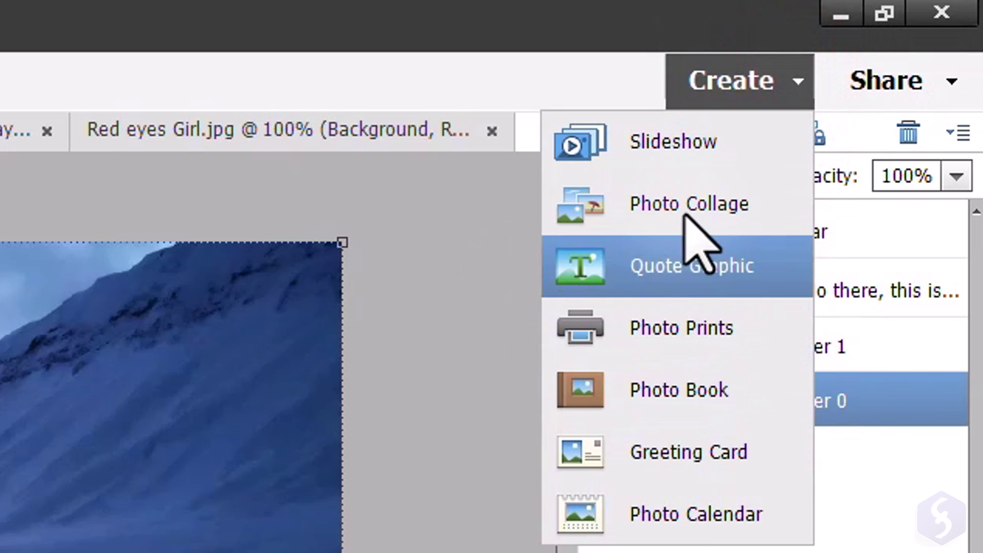
pyautogui.click(798, 81)
pyautogui.click(909, 82)
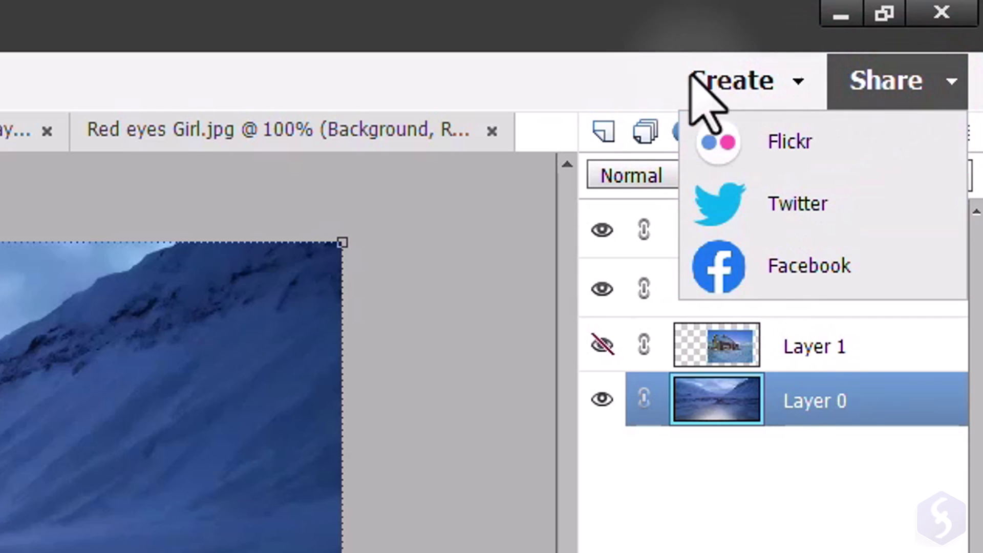
pyautogui.click(579, 66)
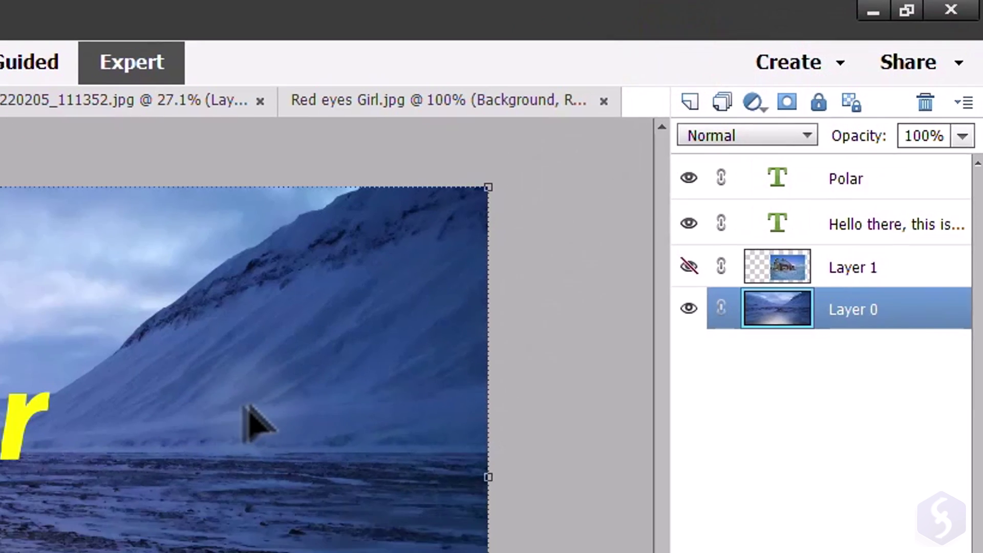